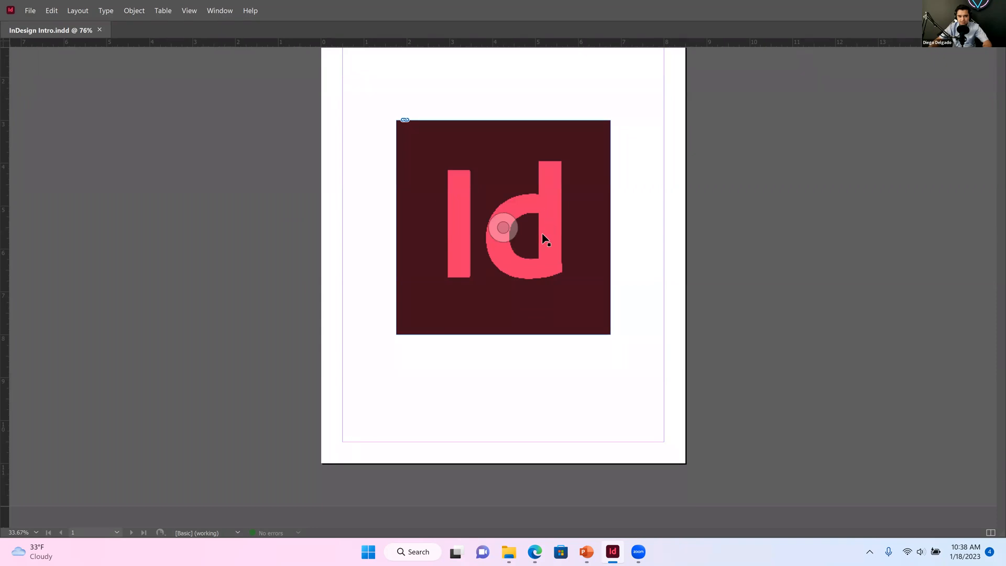
Set the document's display performance to High Quality Display.
scroll(543, 241, "up", 2)
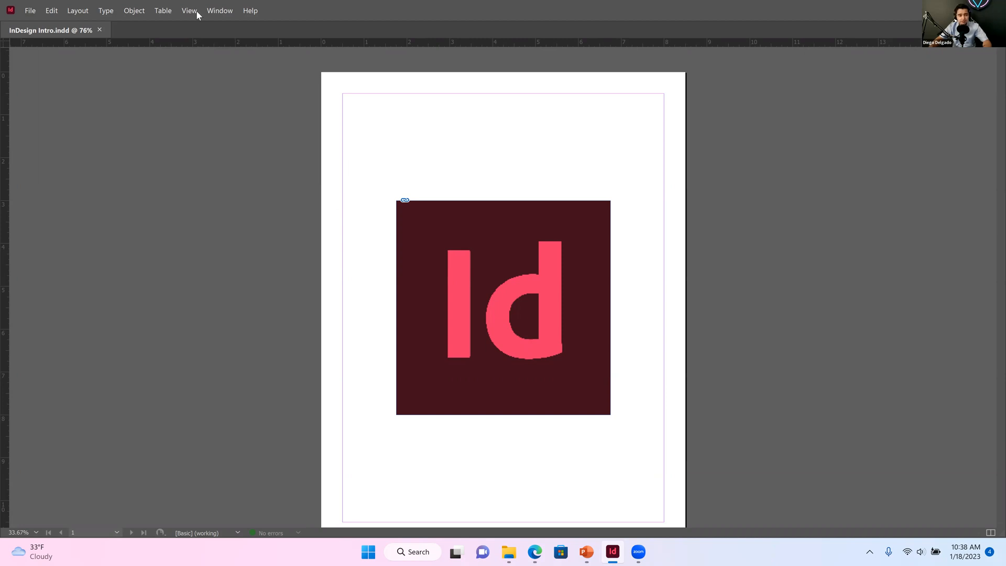
key("alt+v")
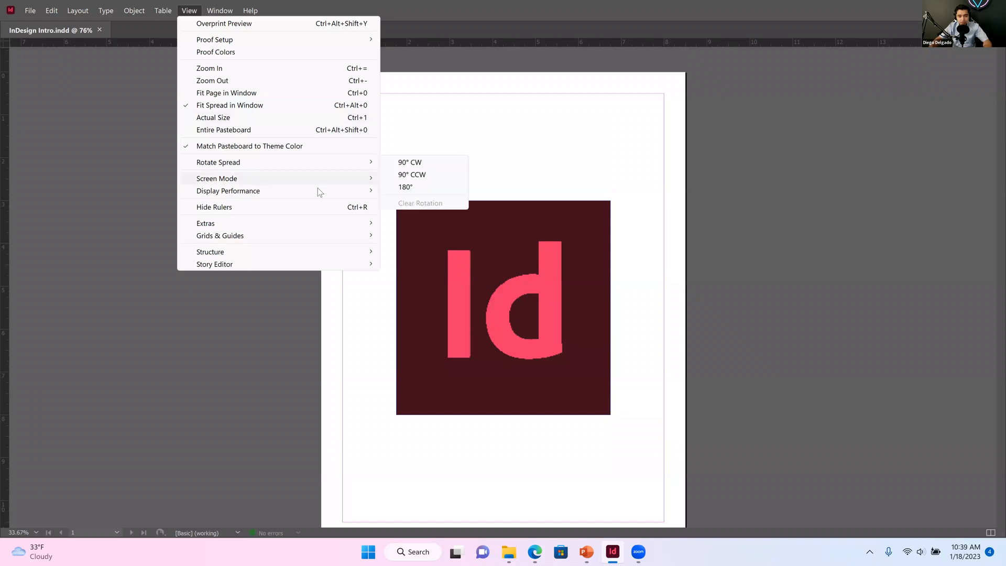
mouse_move(318, 188)
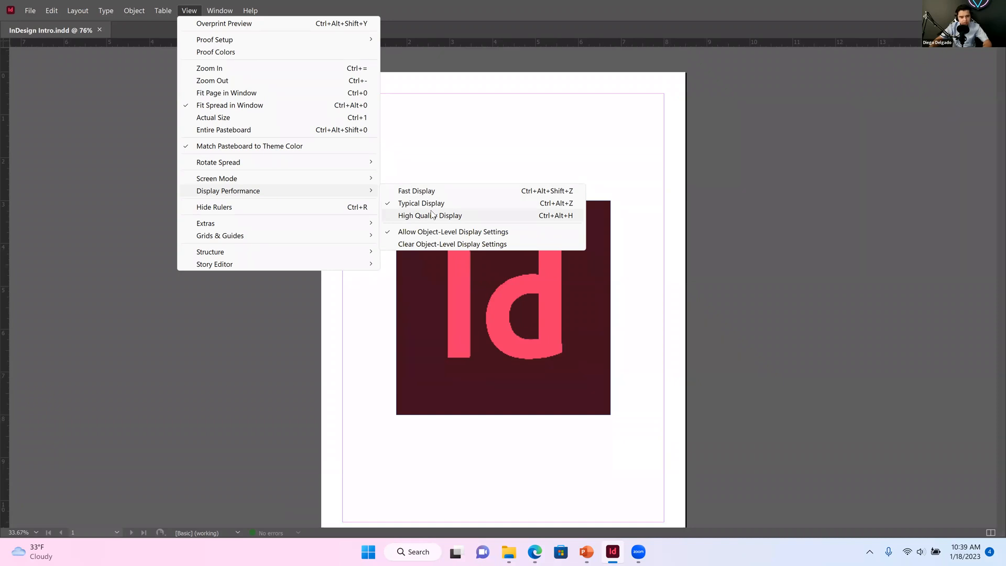
left_click(432, 215)
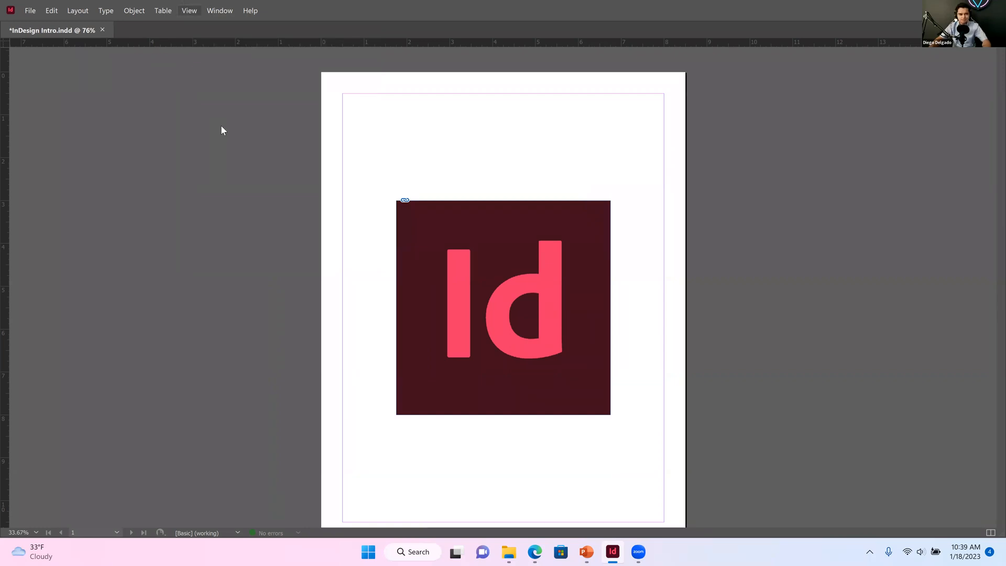
Switch the document's display performance back to Typical Display.
key("alt+v")
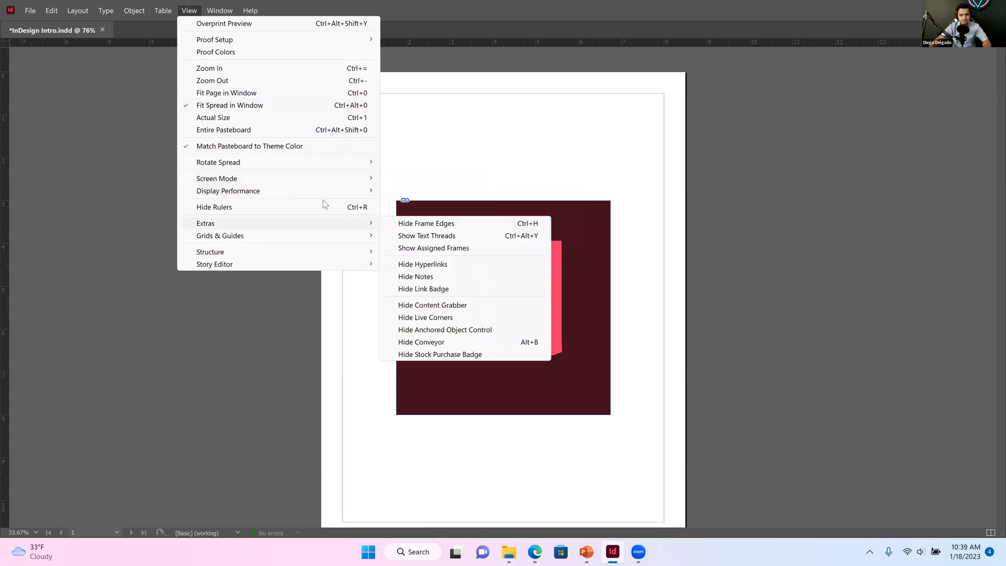
mouse_move(367, 191)
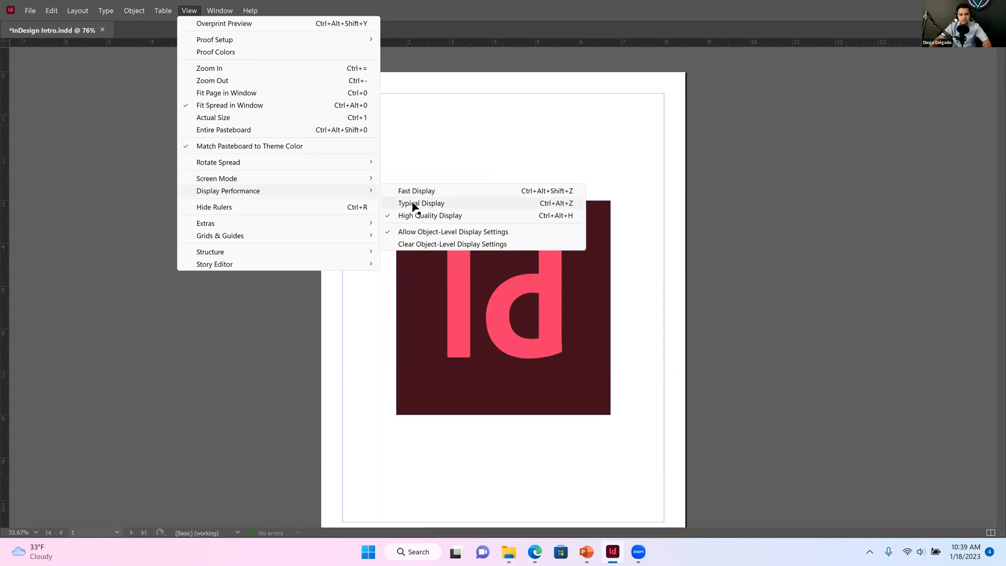
left_click(414, 204)
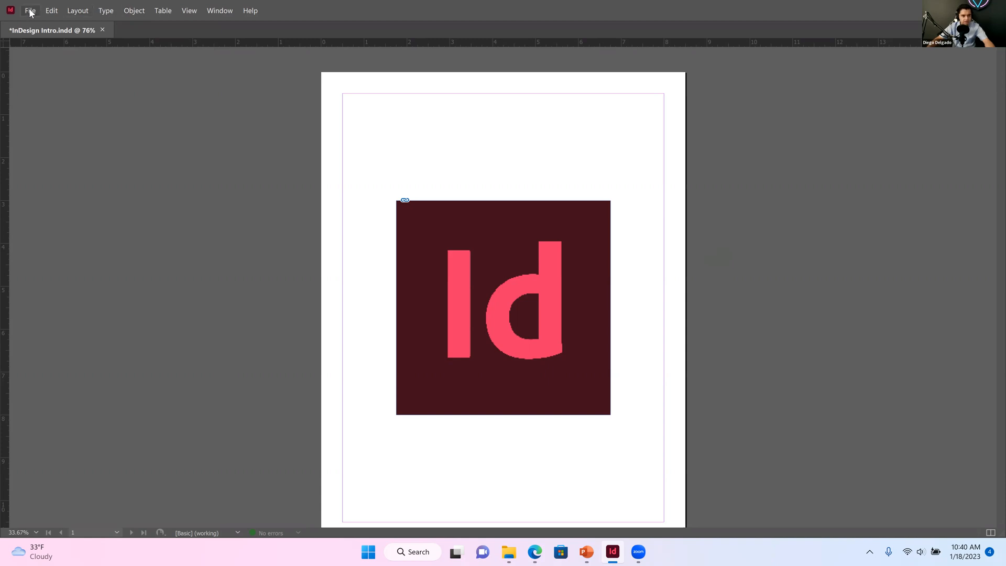
Close the InDesign Intro.indd document and dismiss the What's new window.
left_click(75, 12)
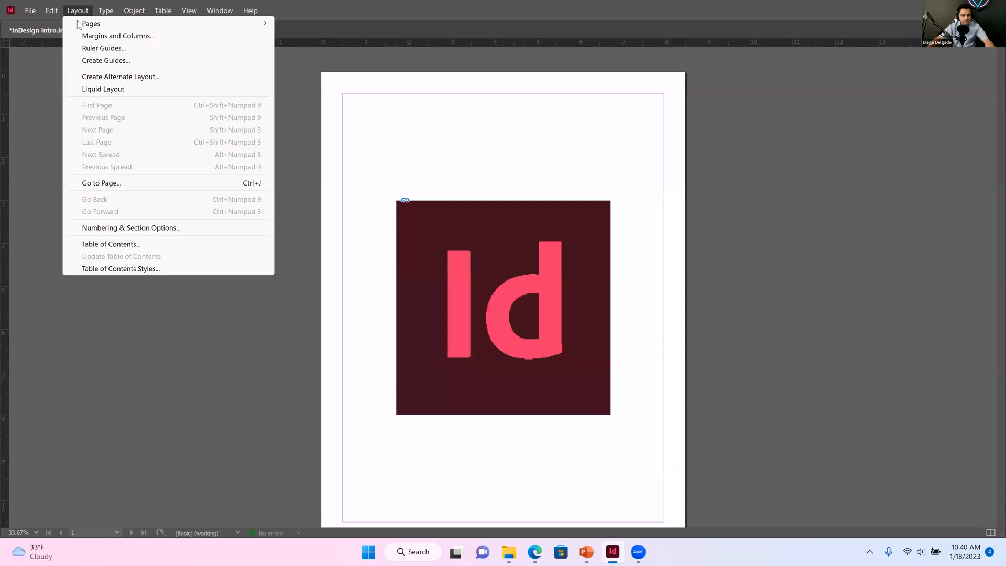
key("Escape")
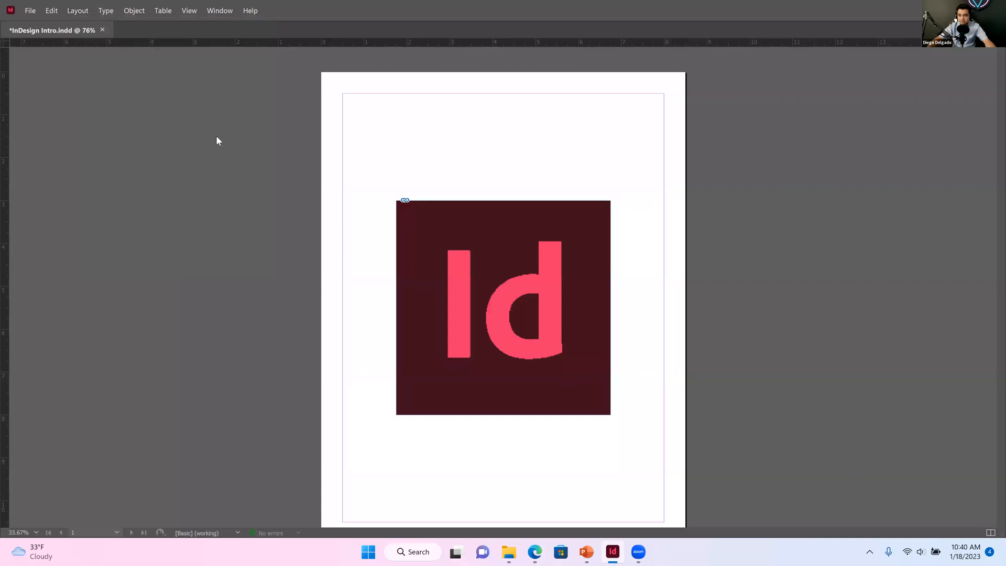
left_click(102, 30)
left_click(575, 280)
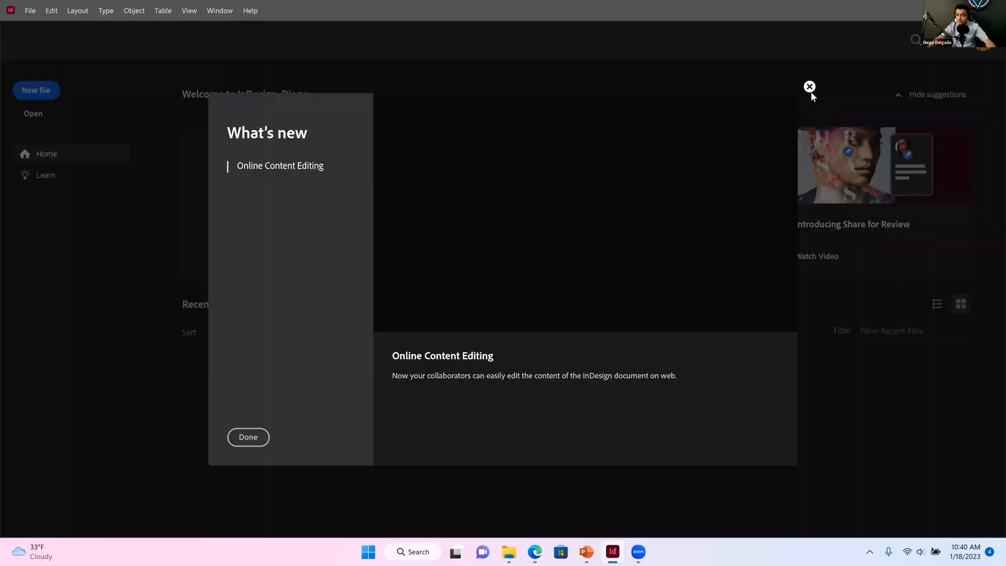
left_click(810, 89)
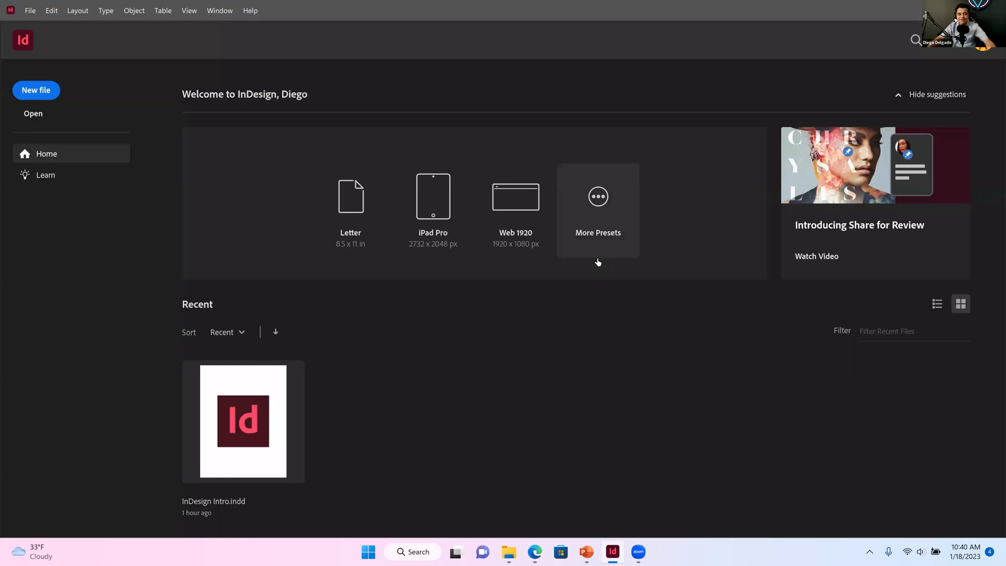
Create a new one-page Letter document, 8.5 x 11 in, with the units set to Inches.
left_click(43, 90)
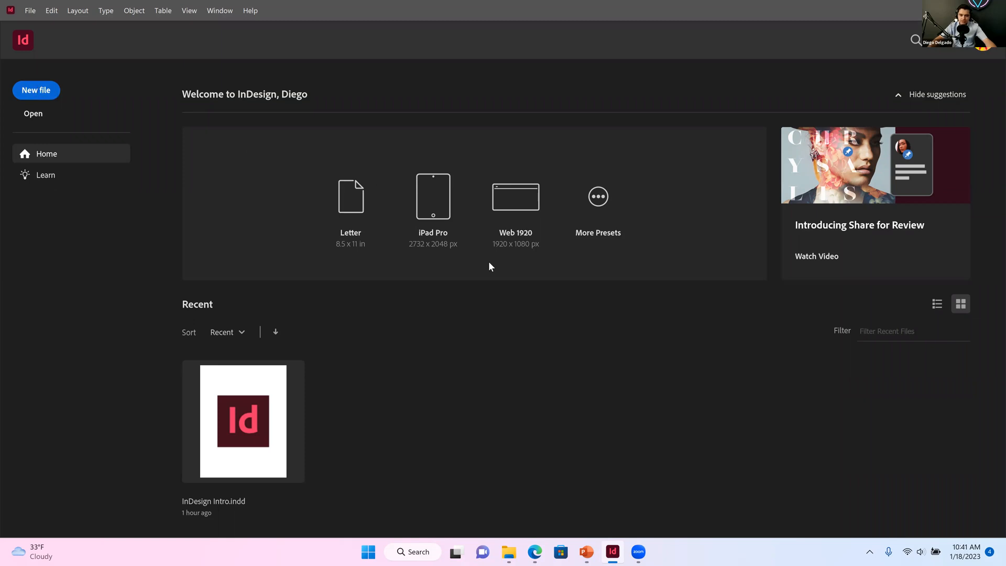
key("ctrl+n")
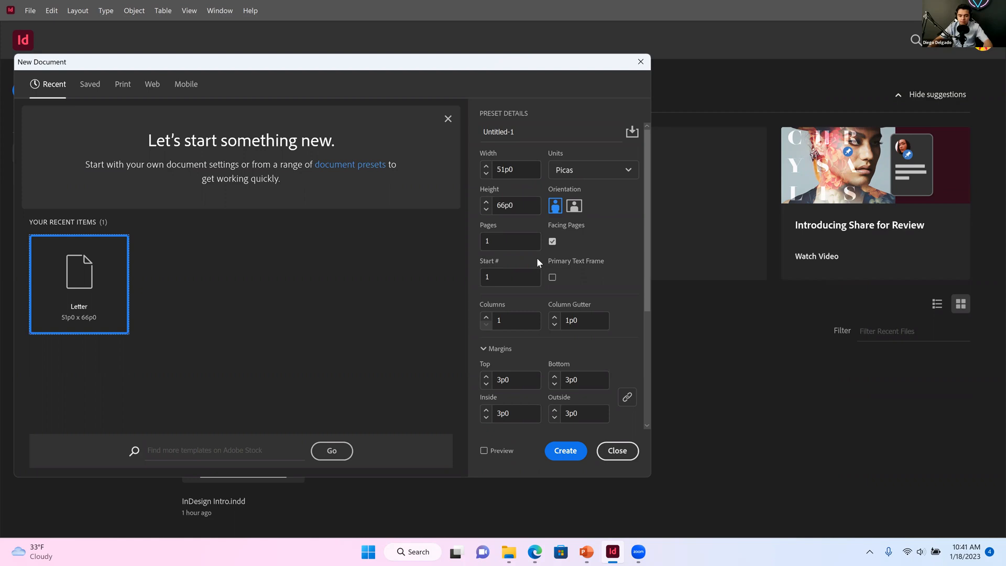
scroll(537, 257, "down", 3)
scroll(537, 258, "up", 3)
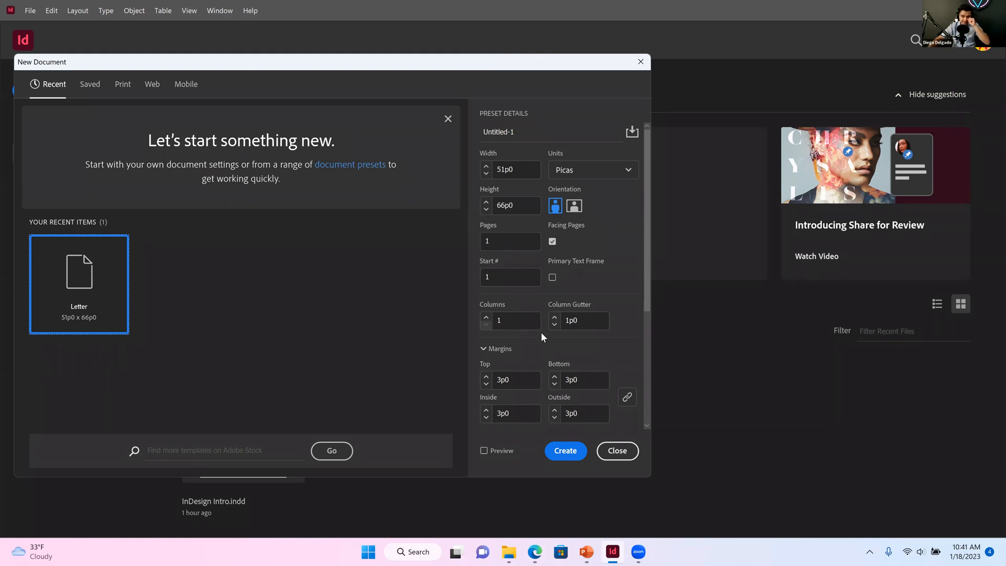
scroll(541, 332, "down", 3)
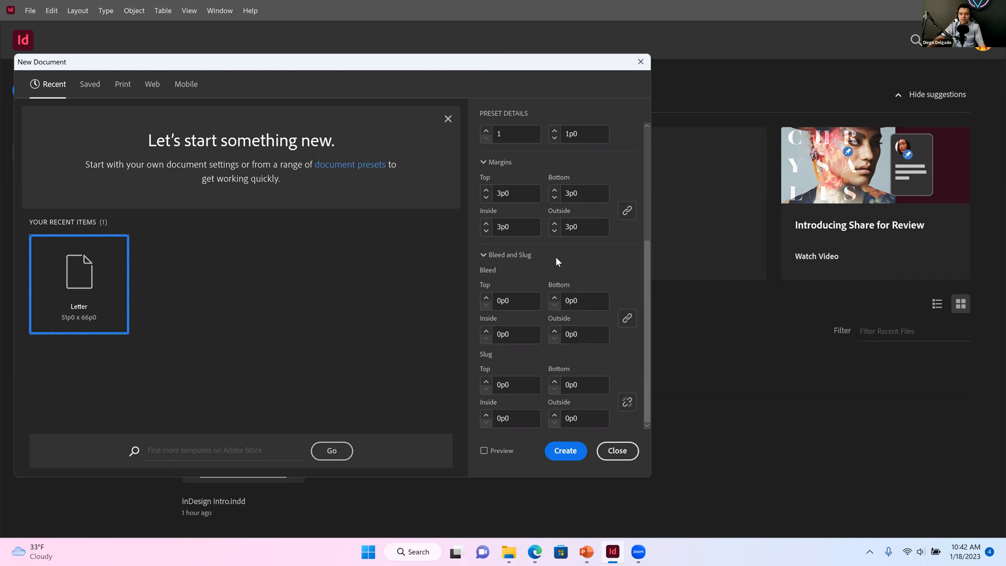
scroll(558, 262, "up", 3)
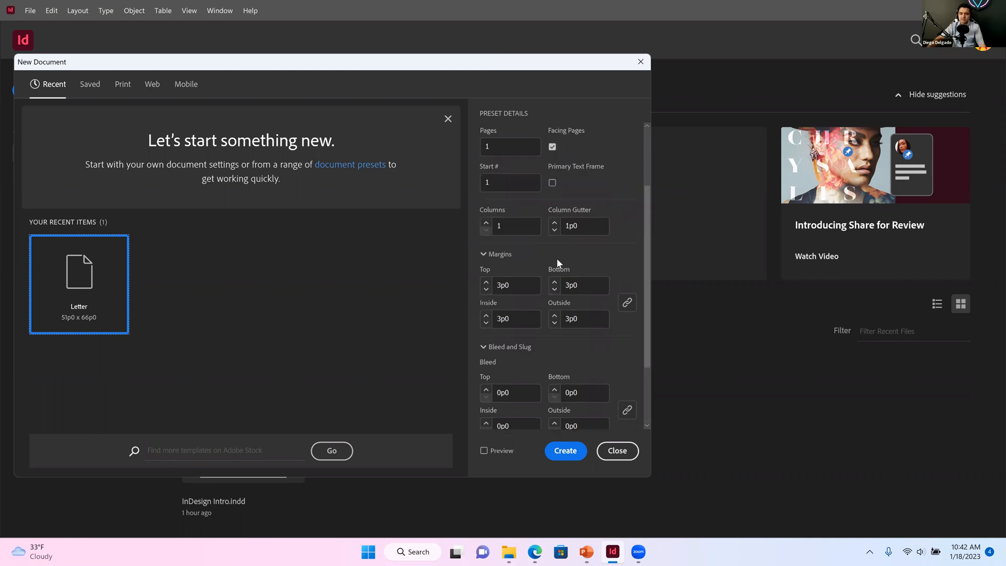
scroll(556, 258, "up", 3)
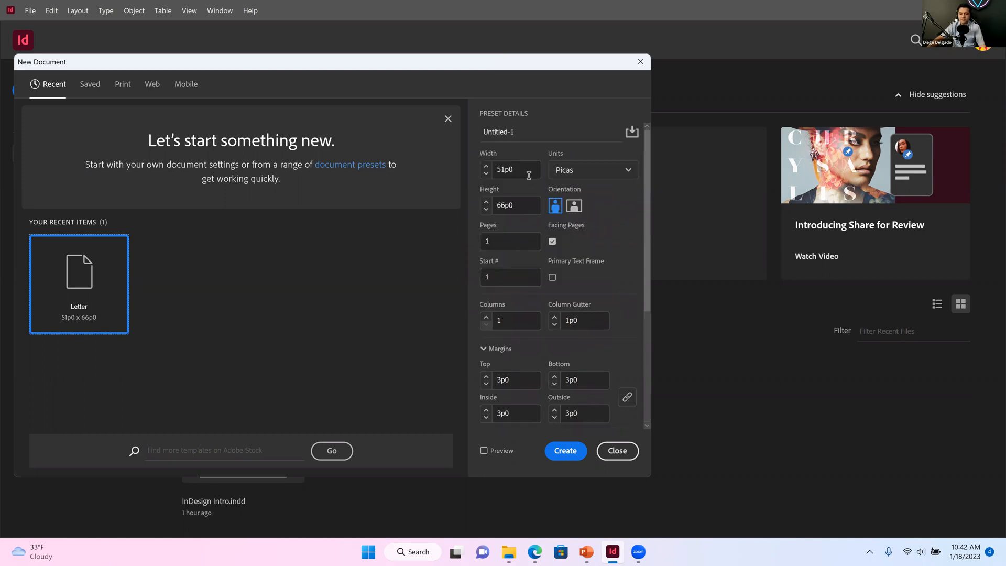
left_click(591, 179)
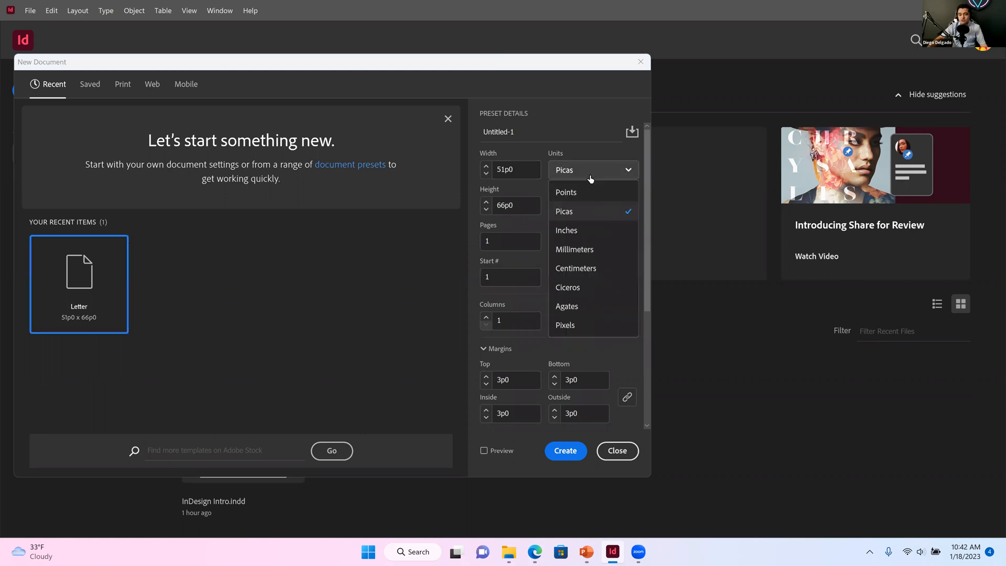
left_click(577, 227)
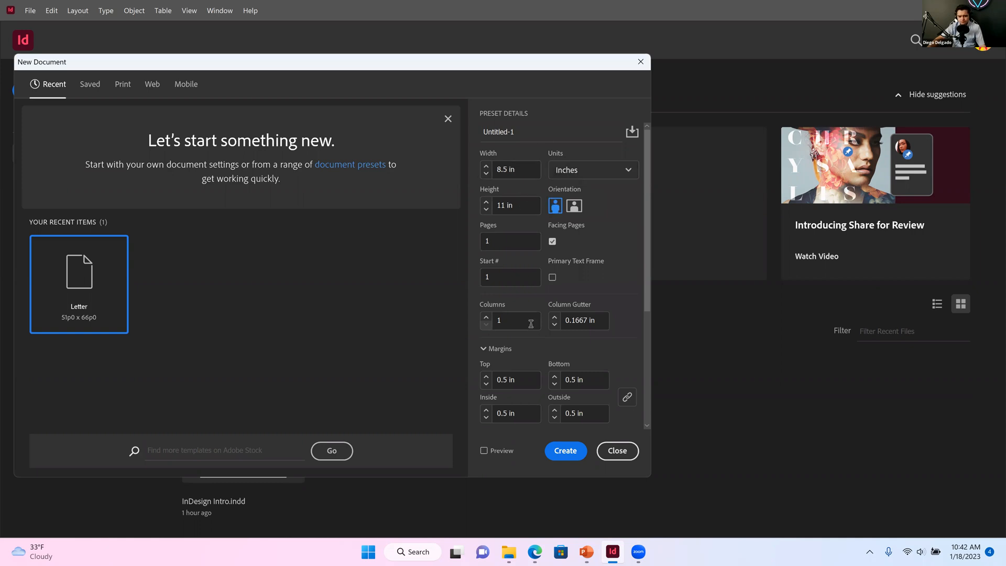
scroll(570, 444, "down", 3)
left_click(566, 452)
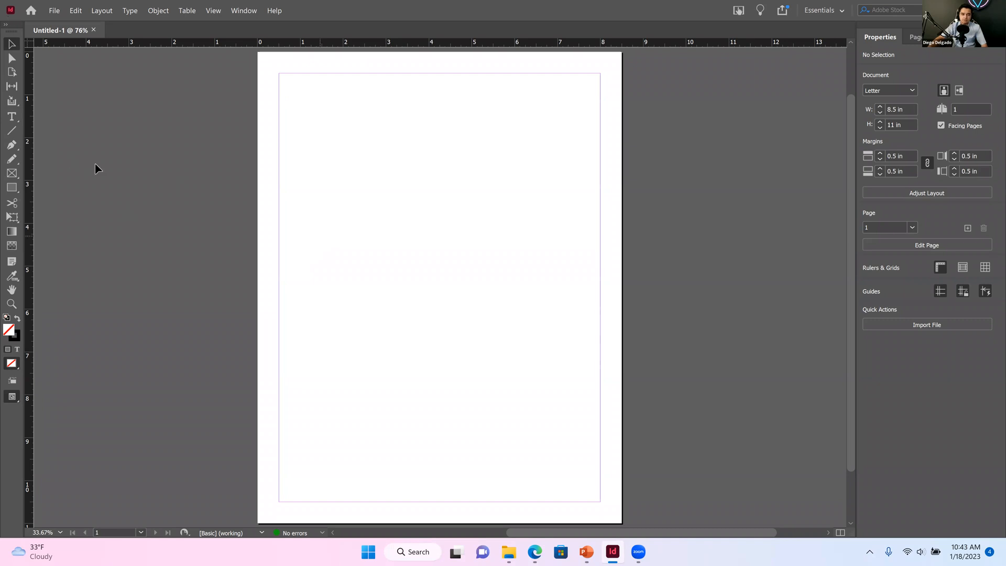
Draw a square of about 4.08 in per side on the upper half of the page and fill it with [Black].
scroll(95, 162, "up", 1)
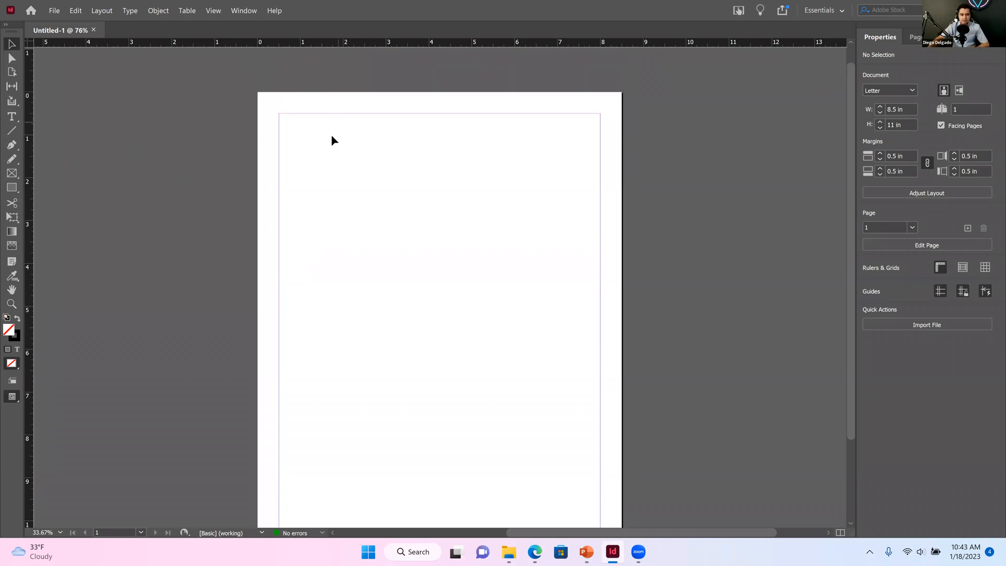
left_click(11, 187)
mouse_move(363, 175)
left_mouse_down()
mouse_move(424, 270)
mouse_move(537, 382)
left_mouse_up()
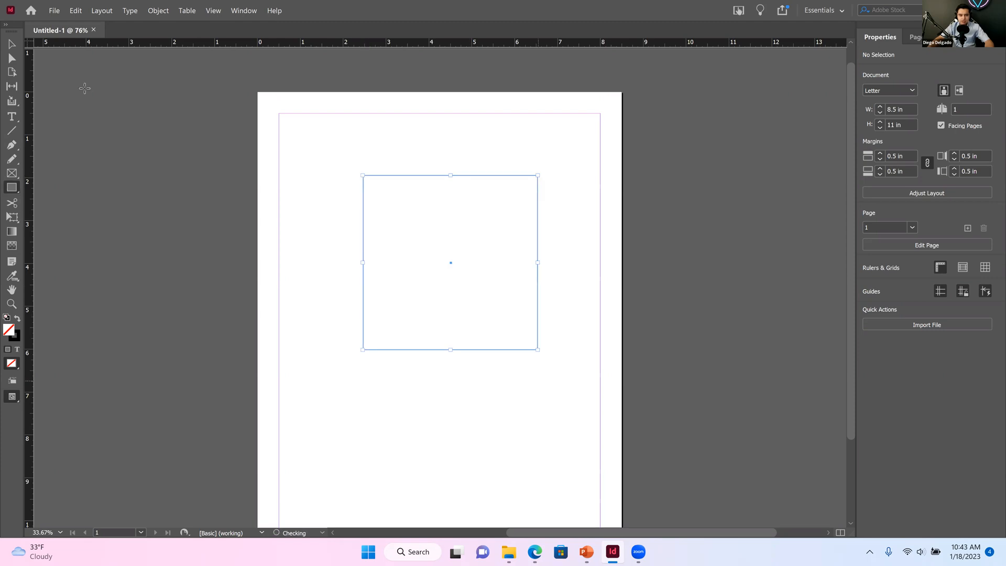
left_click(869, 153)
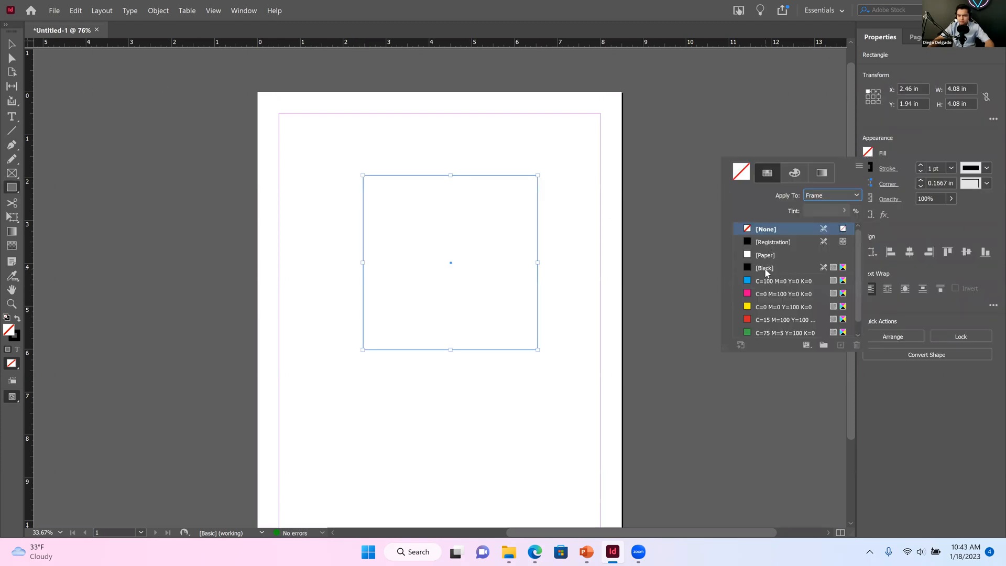
left_click(766, 268)
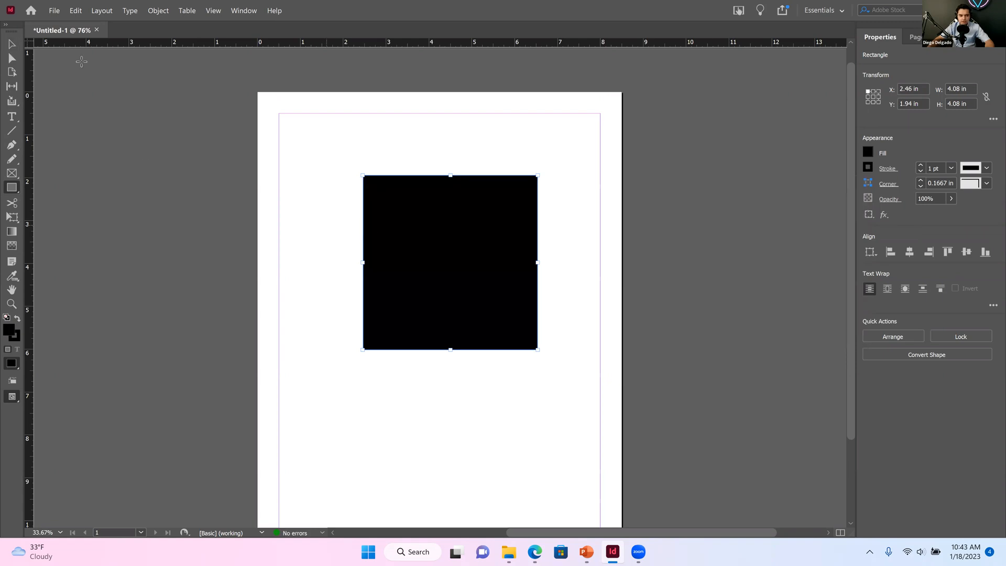
Move the black square around the page and leave it against the top margin, at about X 2.21 in, Y 0.5 in.
left_click(11, 45)
left_click_drag(438, 247, 507, 276)
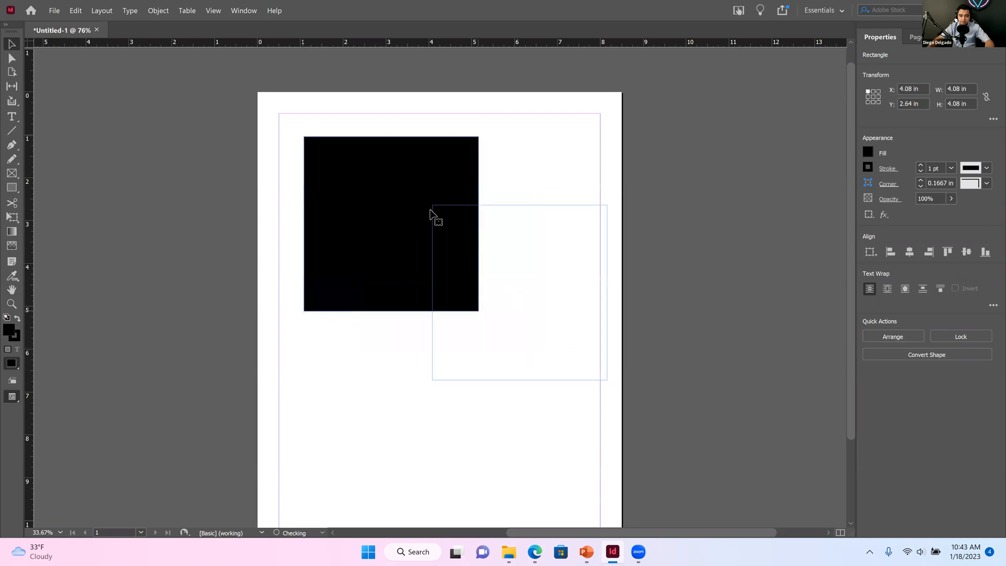
left_click_drag(405, 221, 378, 229)
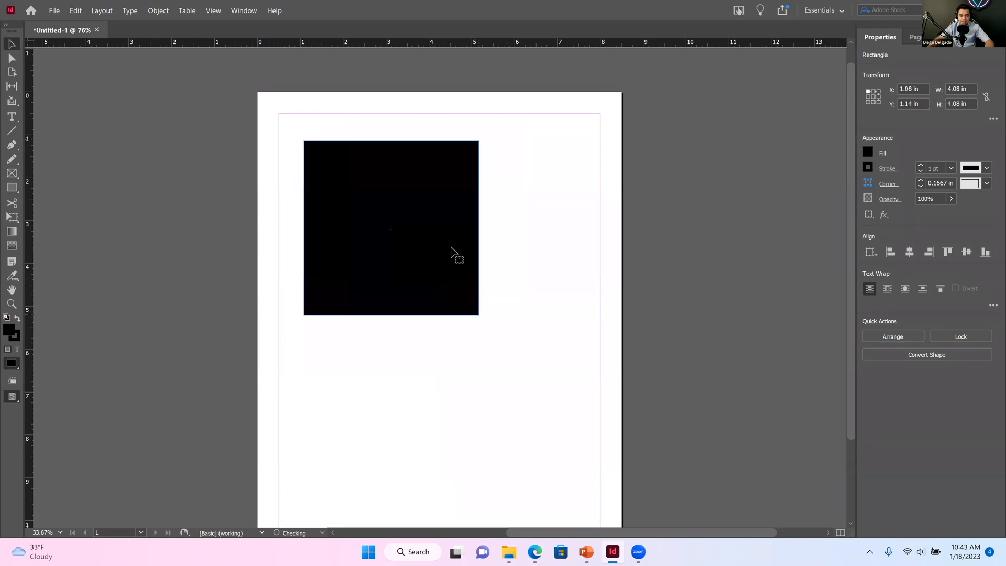
left_click_drag(454, 265, 461, 283)
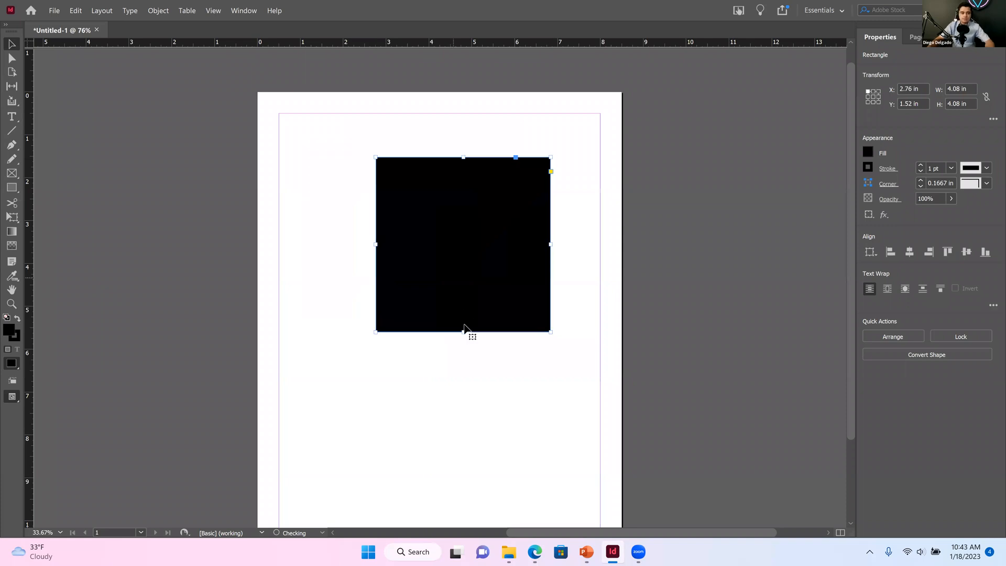
left_click_drag(458, 283, 436, 242)
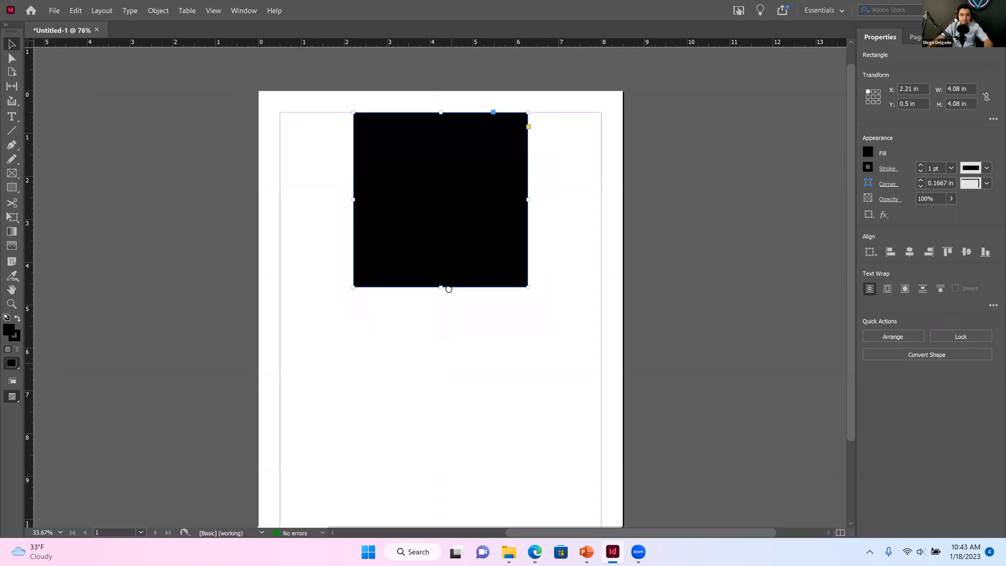
Draw a square rectangle frame of about 3.86 in per side below the black square, aligned with its left edge.
scroll(456, 280, "down", 3)
left_click_drag(463, 277, 514, 343)
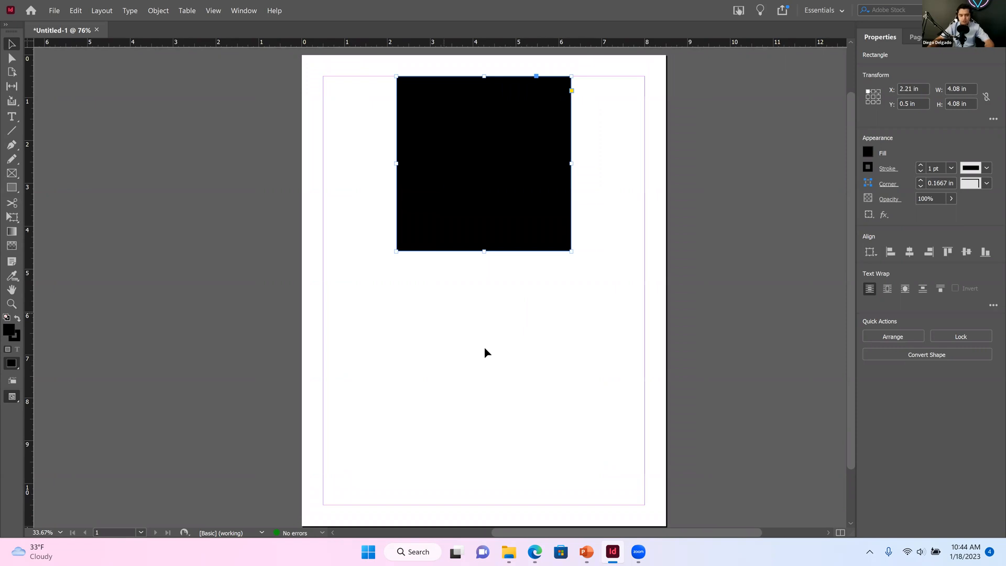
mouse_move(479, 316)
left_mouse_down()
mouse_move(439, 254)
mouse_move(495, 308)
left_mouse_up()
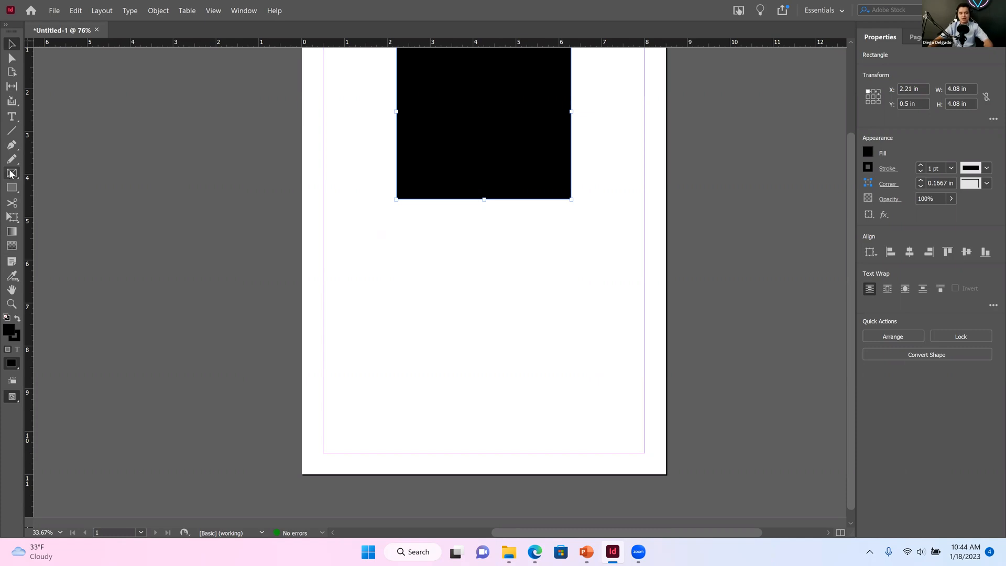
left_click(11, 173)
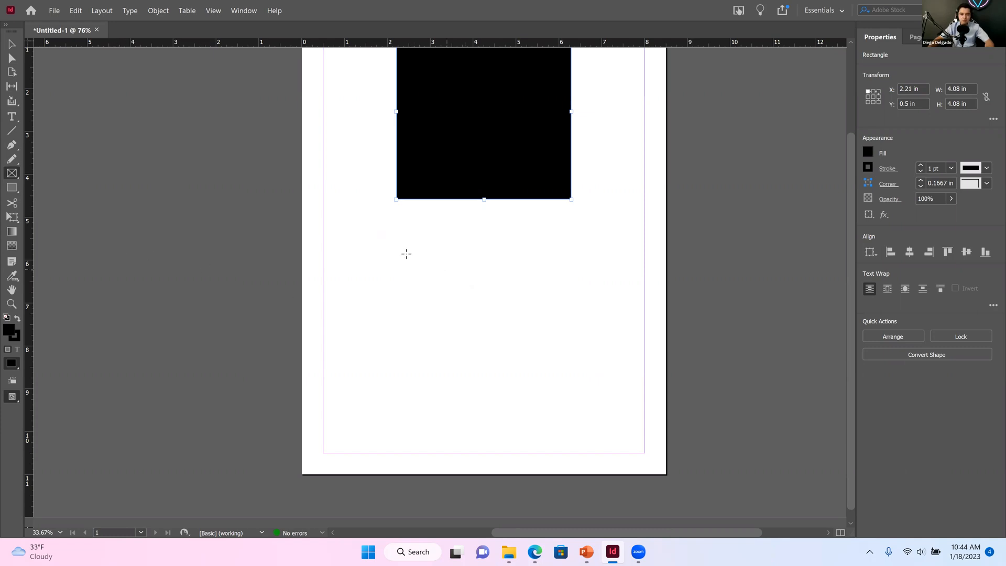
left_click_drag(396, 236, 455, 294)
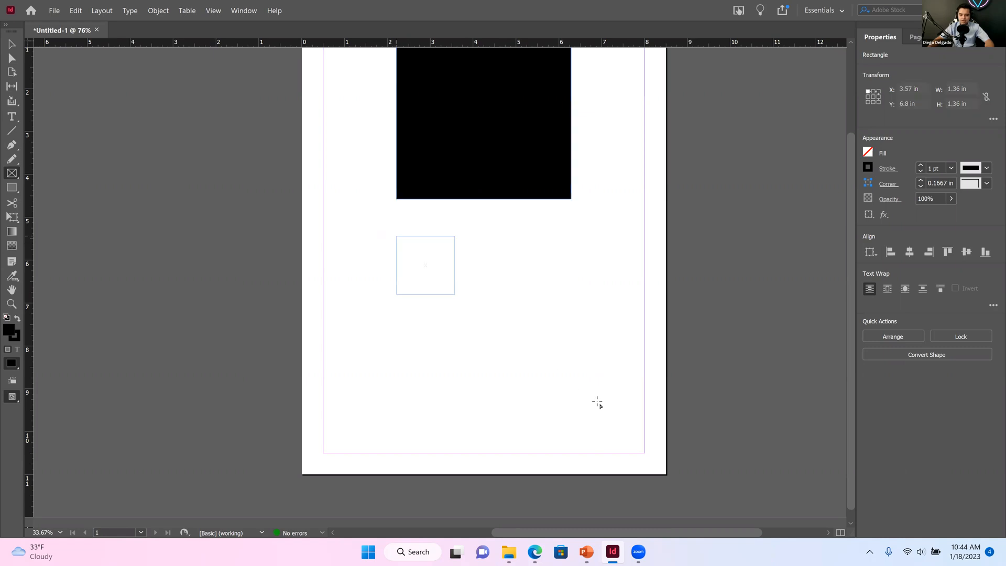
left_click_drag(598, 401, 824, 378)
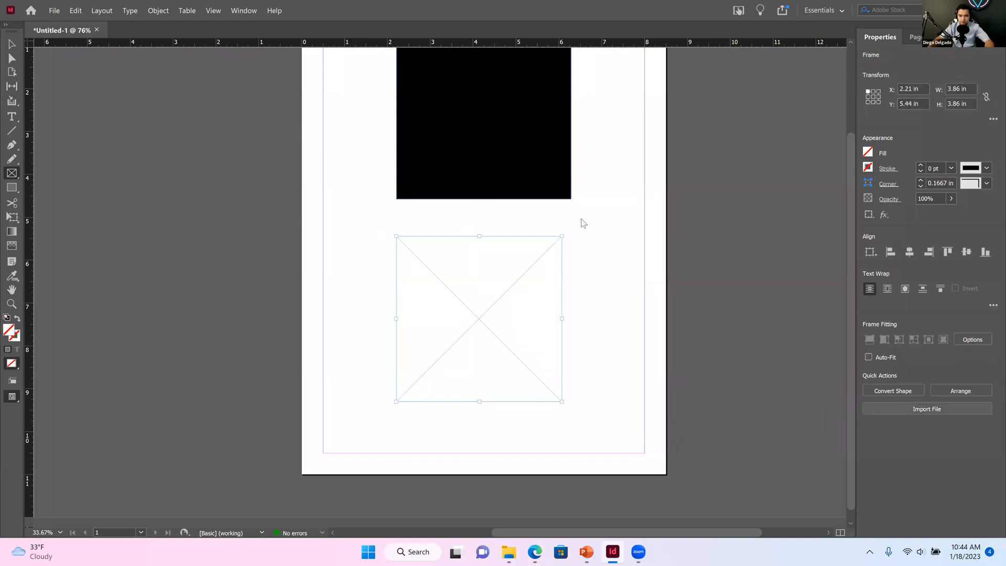
Place the InDesign Logo image from the Adobe InDesign Class folder into the new frame.
key("ctrl+d")
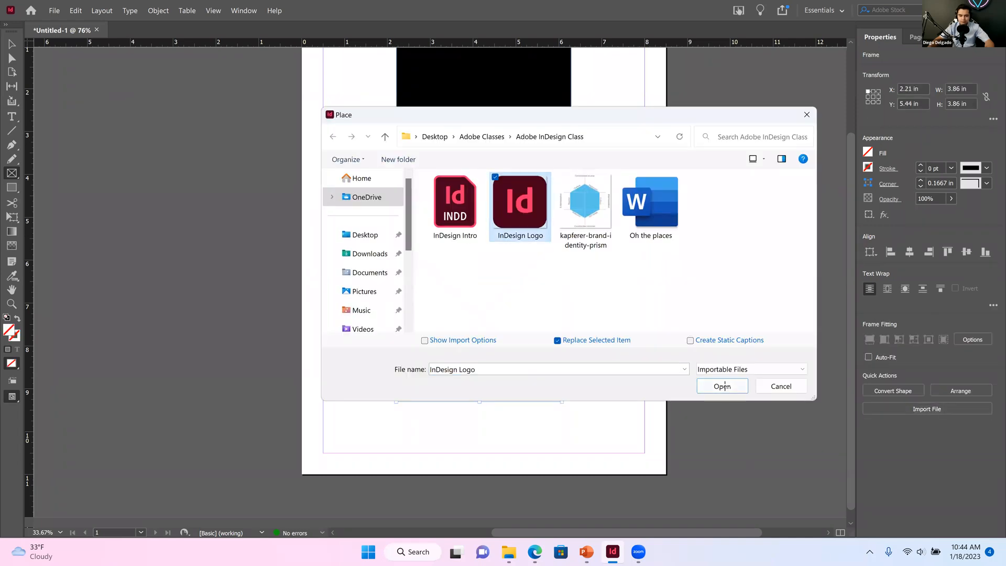
left_click(723, 386)
key("v")
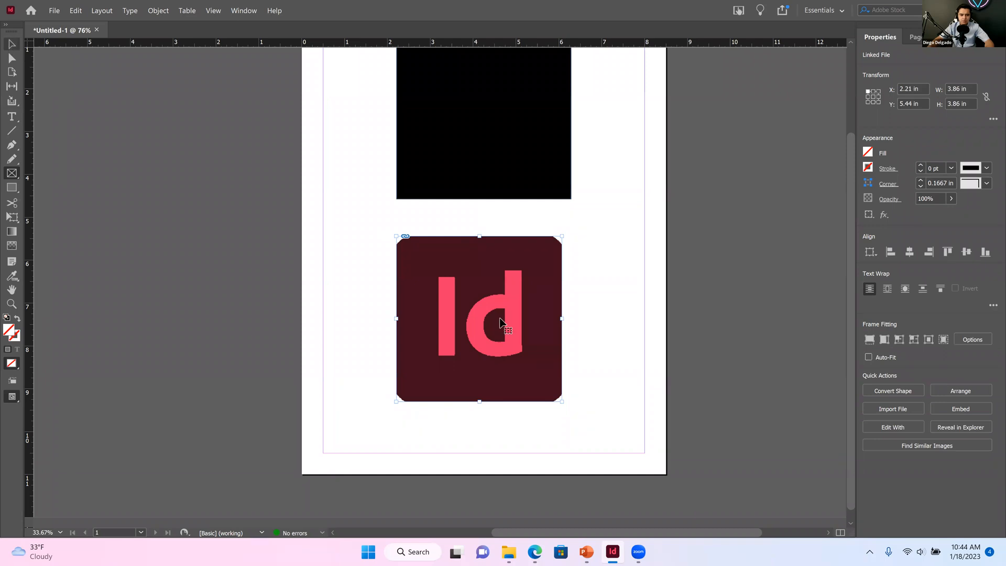
Shift the logo image inside its frame with the Direct Selection tool to about X+ 1.11 in, Y+ 0 in.
left_click(614, 389)
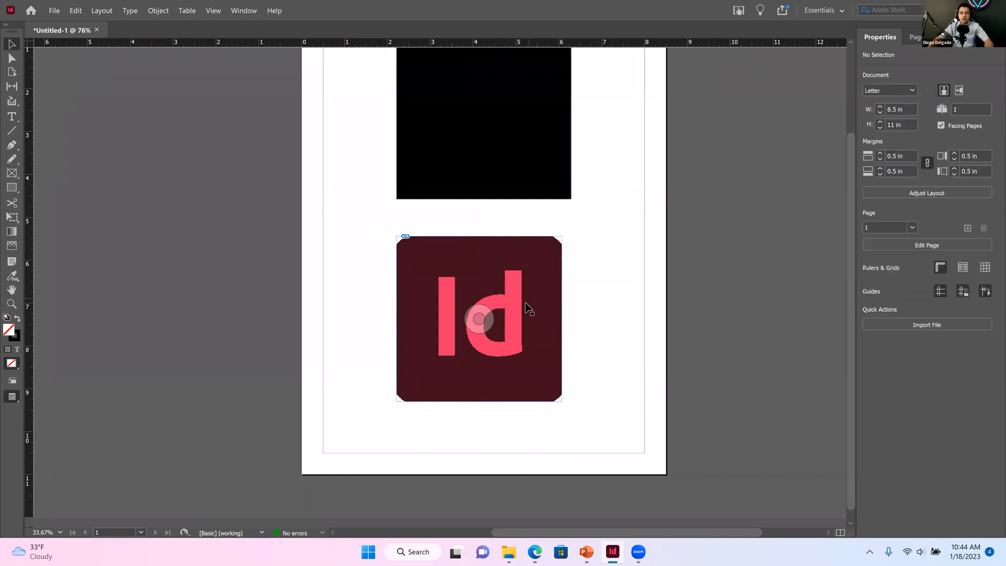
left_click(11, 58)
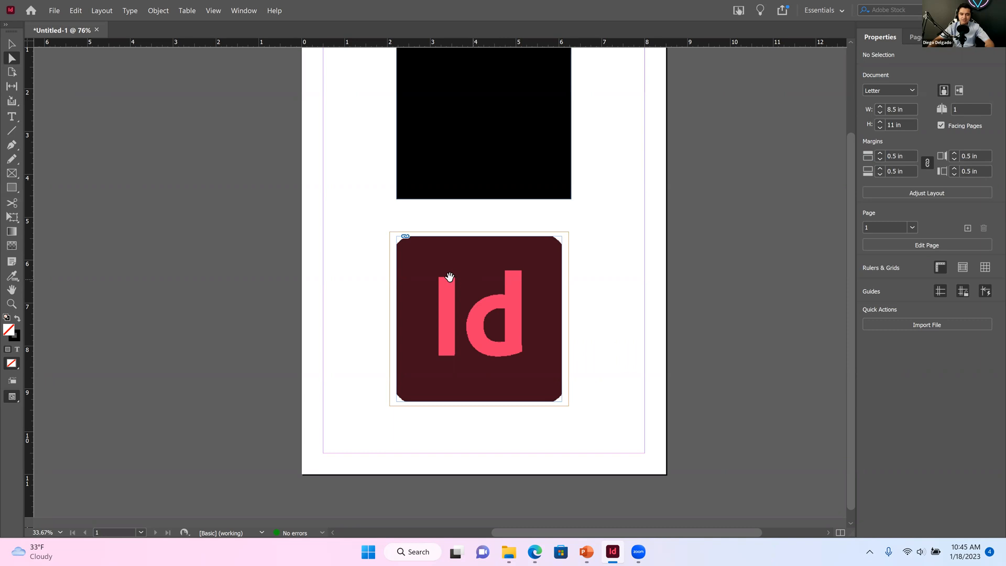
left_click(450, 278)
left_click_drag(452, 280, 507, 284)
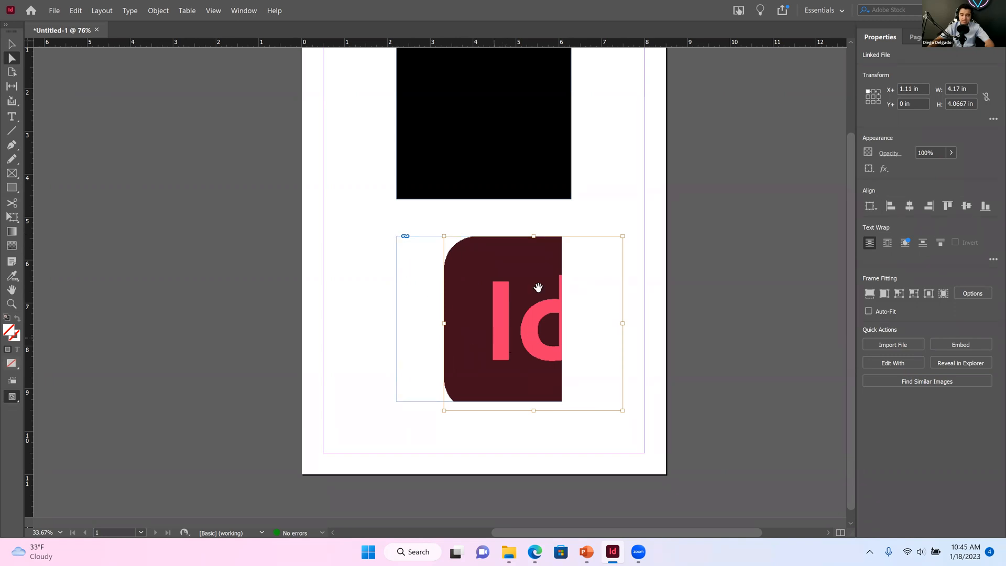
Reposition the logo inside its frame with the content grabber, leaving it at about X+ 1.17 in, Y+ -2.14 in.
left_click(513, 235)
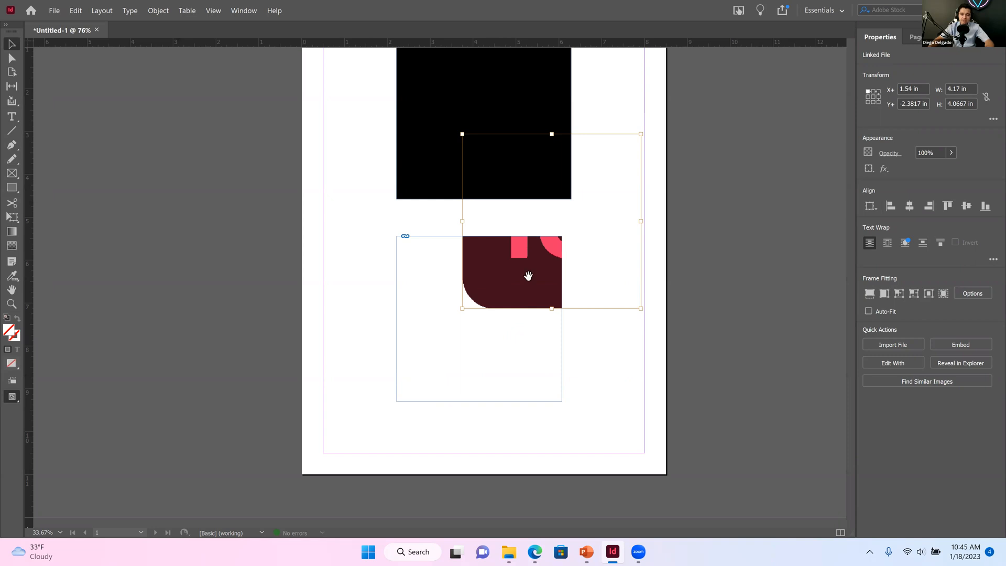
left_click_drag(516, 299, 461, 364)
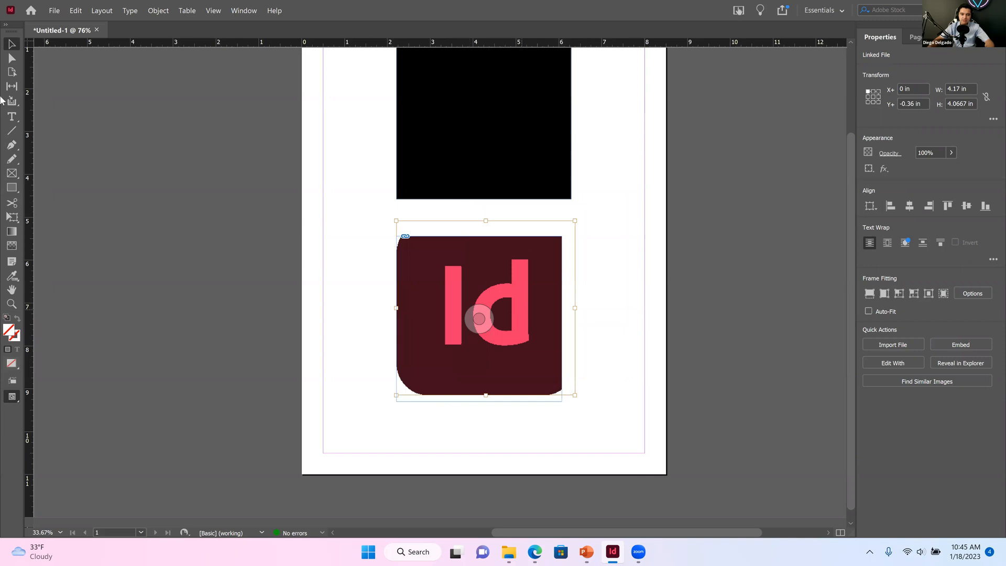
left_click(474, 331)
left_click_drag(479, 318, 530, 242)
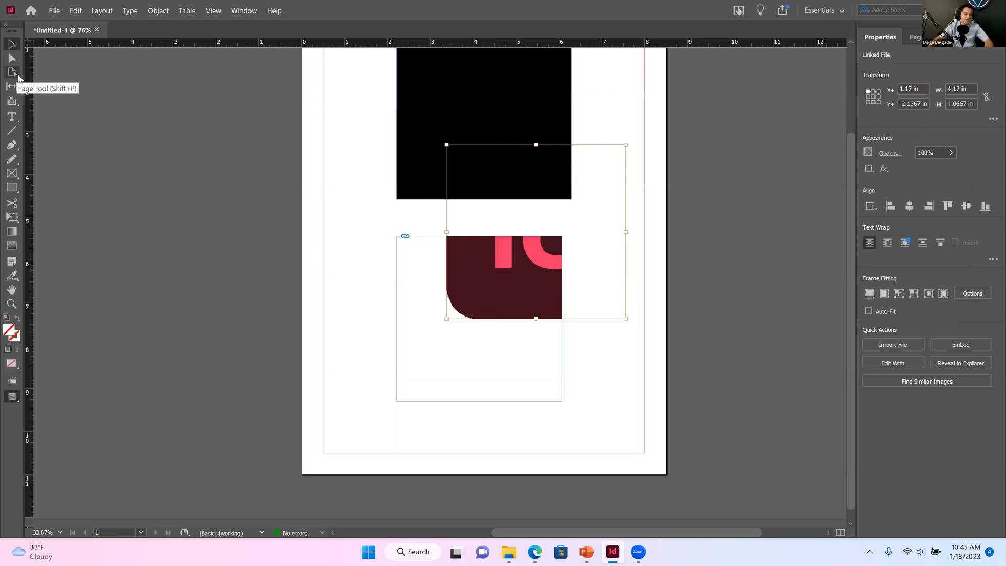
Try narrowing the page to about 5.02 in wide with the Page tool and undo the resize.
left_click(18, 76)
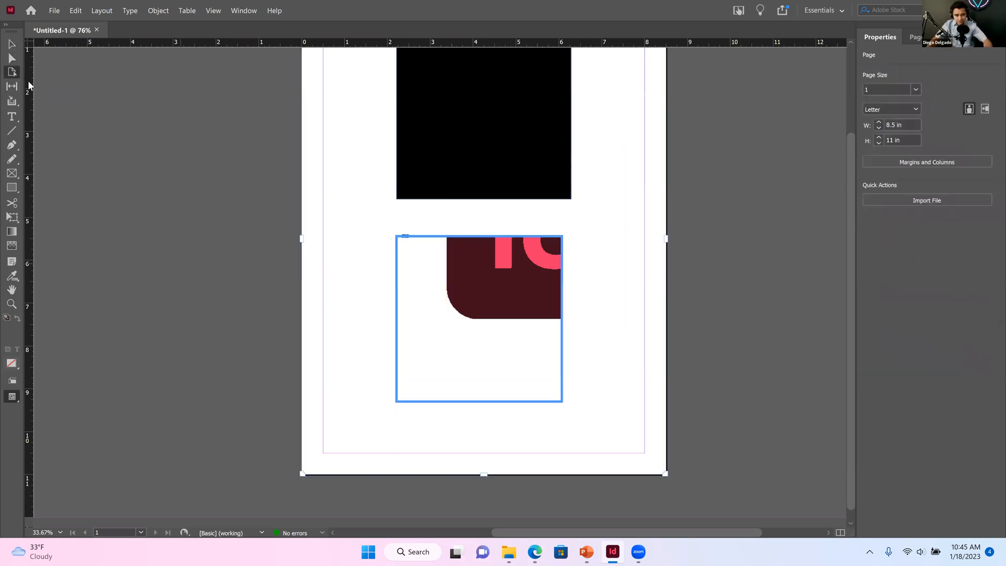
left_click(10, 46)
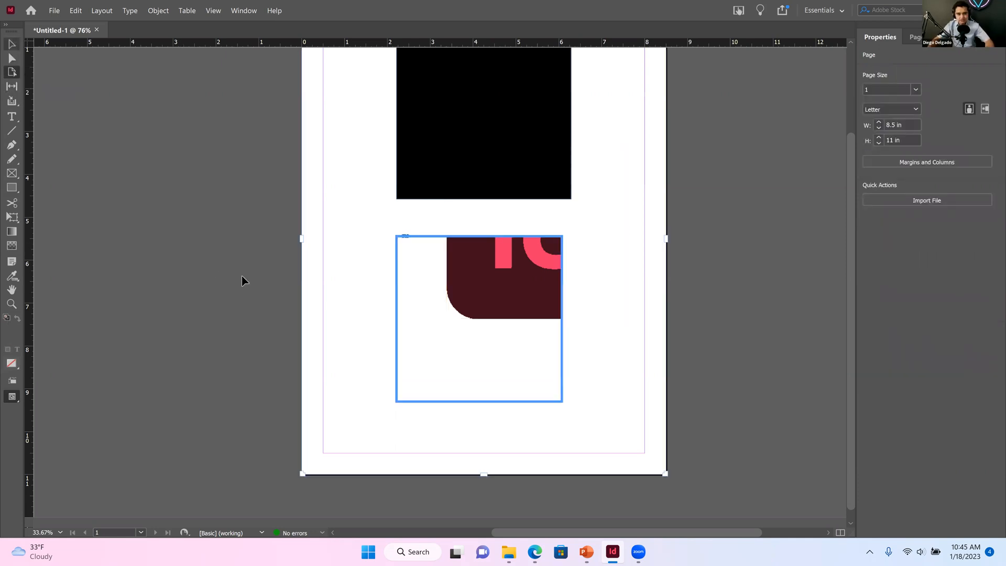
left_click(11, 72)
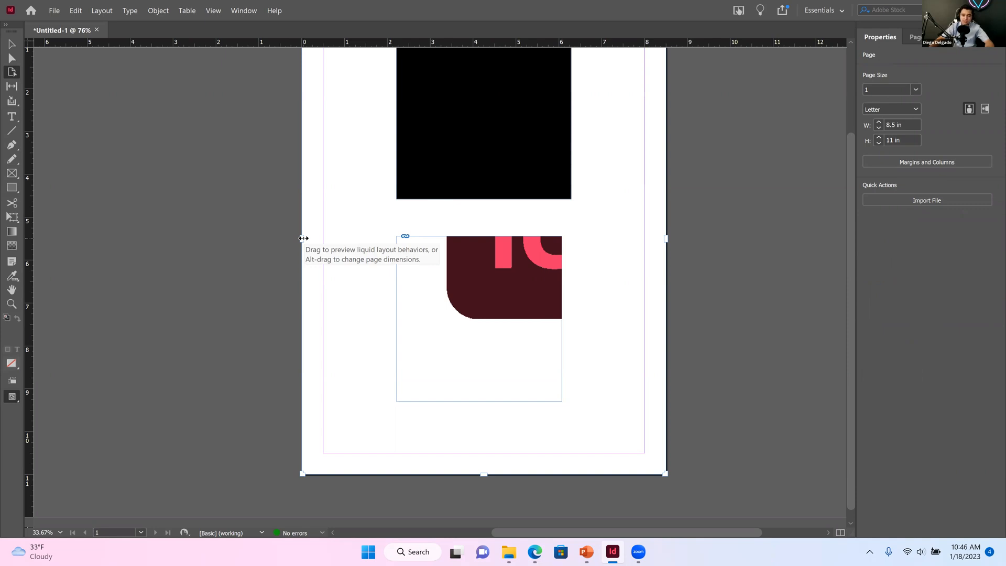
left_click_drag(303, 238, 454, 254)
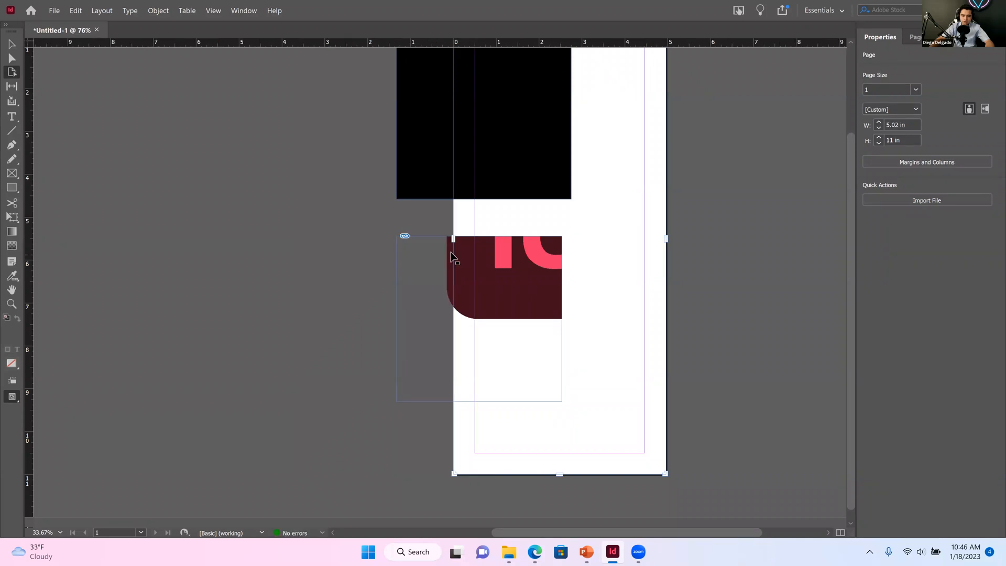
key("ctrl+z")
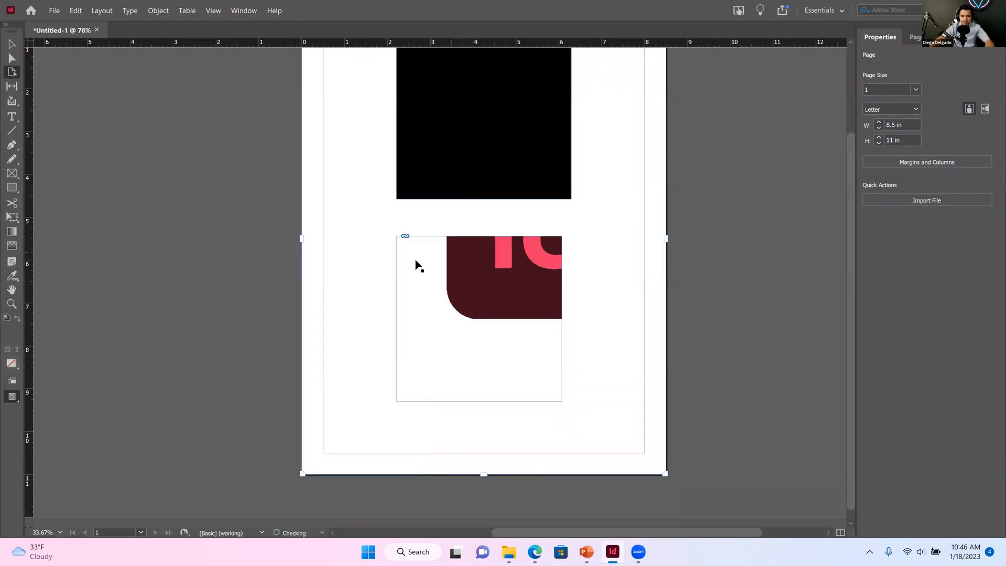
Try narrowing the page from its left edge again, to about 5.42 in wide, and undo the change.
right_click(301, 238)
left_click(301, 238)
left_click_drag(302, 238, 434, 249)
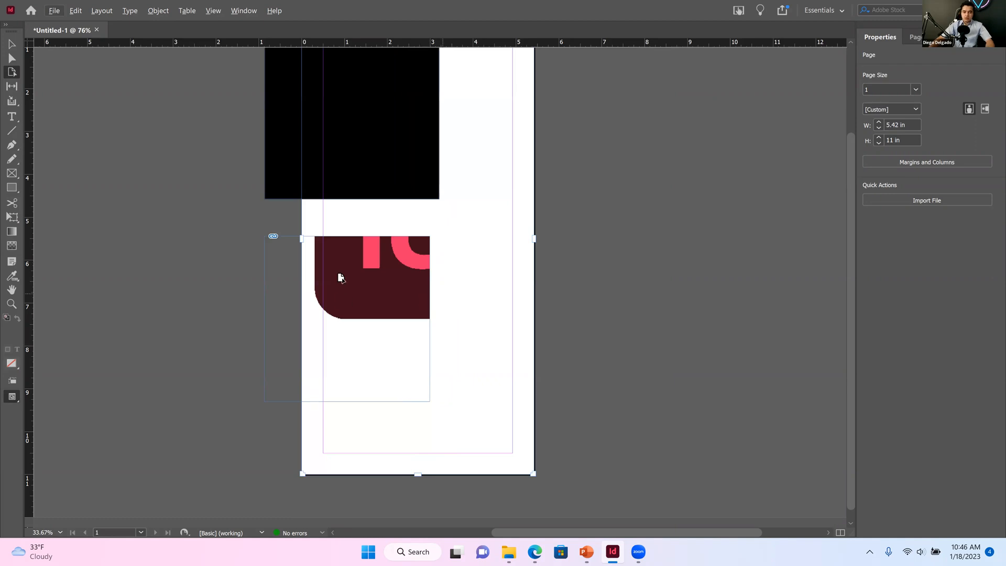
key("ctrl+z")
Shift the gap between the black square and the logo frame down and back up with the Gap tool.
left_click(10, 85)
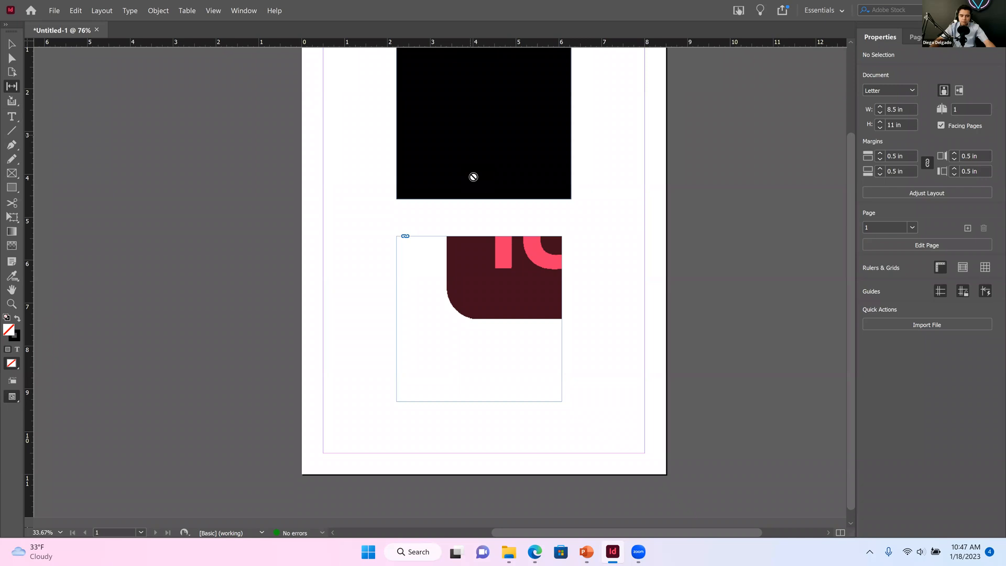
left_click_drag(489, 220, 488, 288)
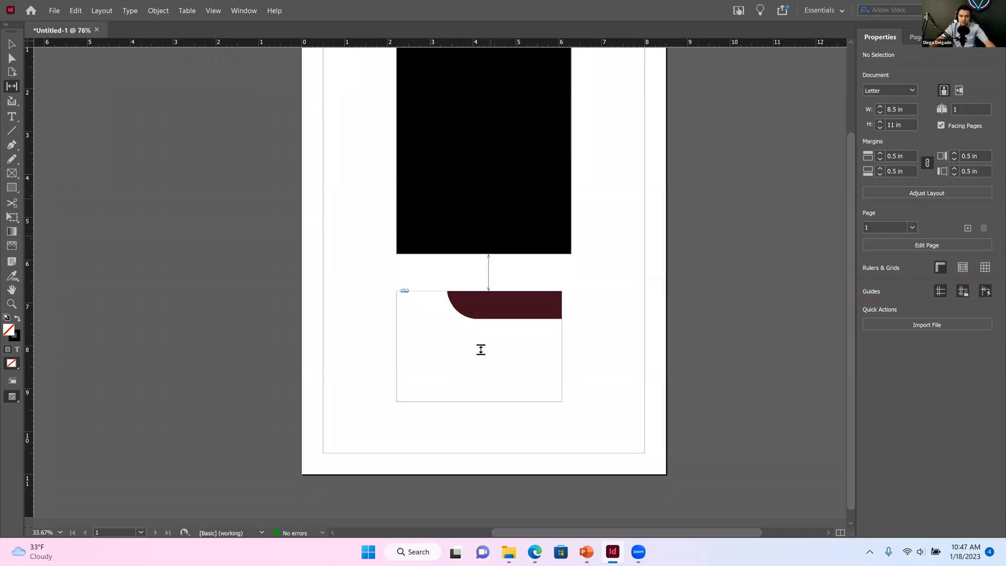
left_click_drag(479, 380, 476, 168)
key("t")
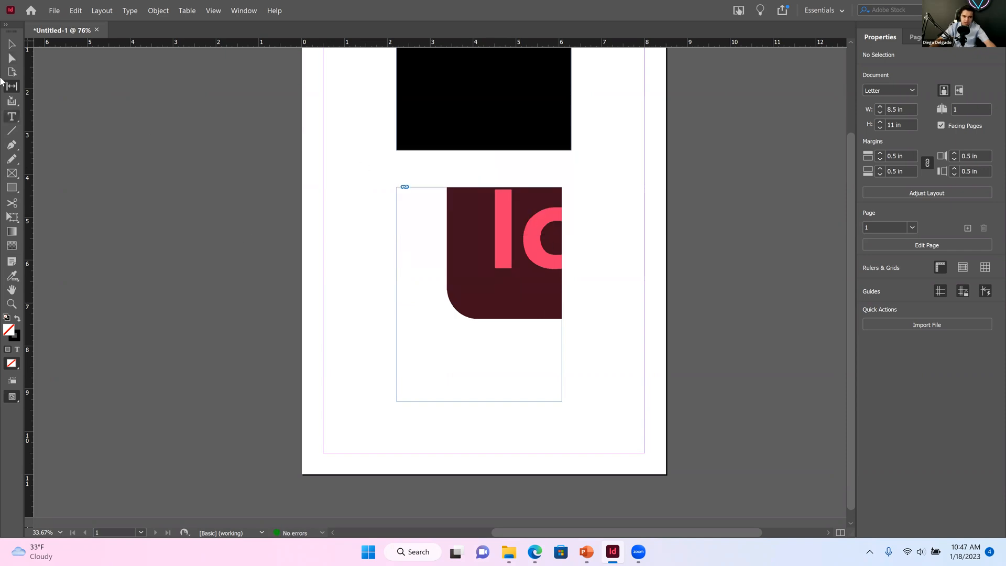
Undo the gap adjustments and the moves of the logo inside its frame.
key("ctrl+z")
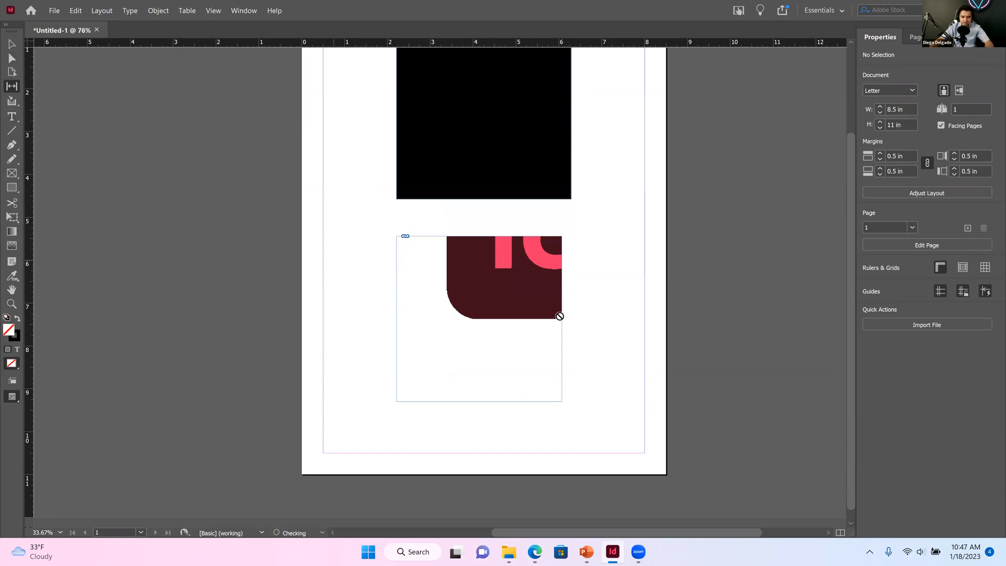
key("ctrl+z")
key("ctrl+z")
key("ctrl+z")
key("ctrl+z")
key("ctrl+z")
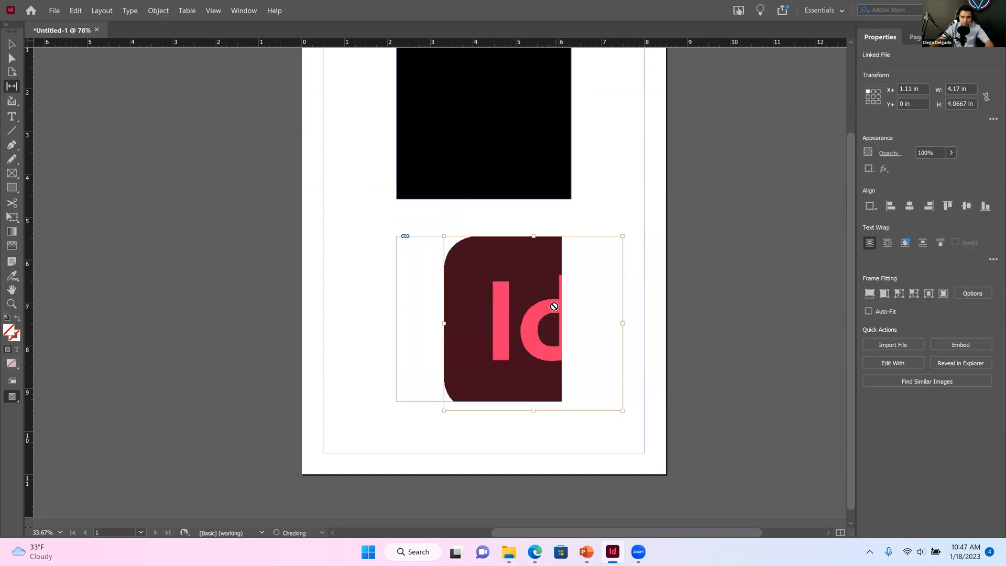
Collect the logo with the Content Collector and place a copy of about 3.16 in per side overlapping the black square's left edge.
left_click(10, 103)
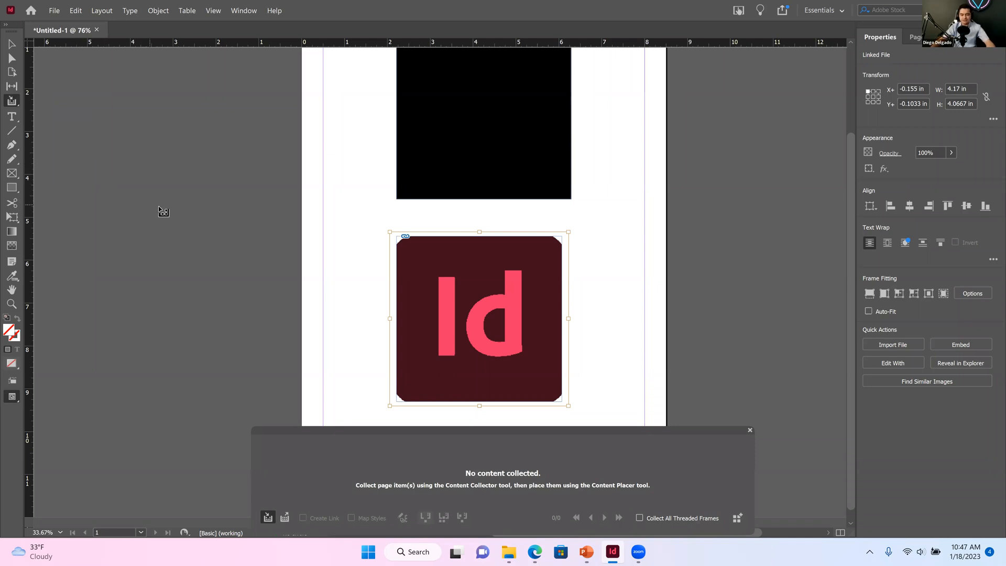
left_click(435, 282)
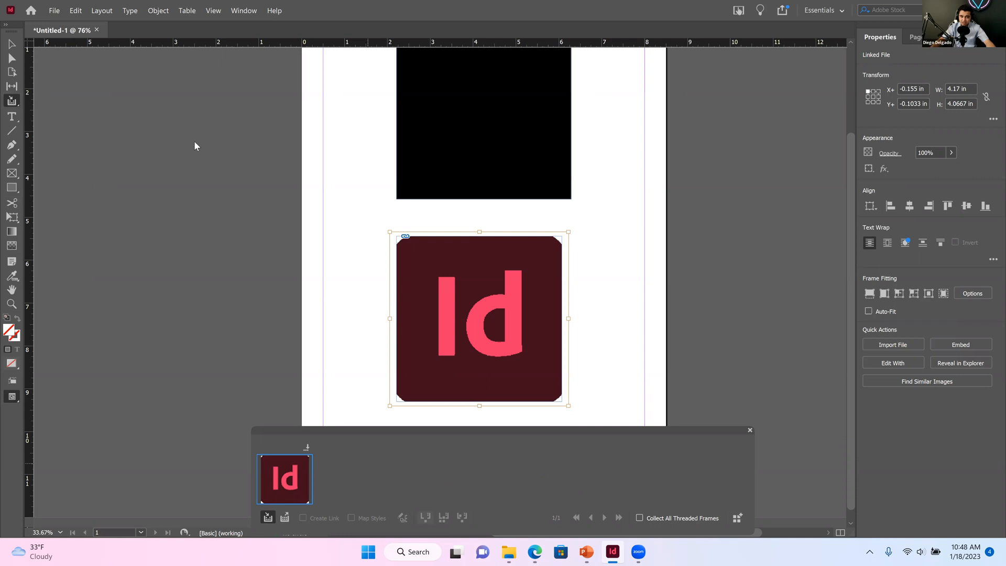
left_click(12, 104)
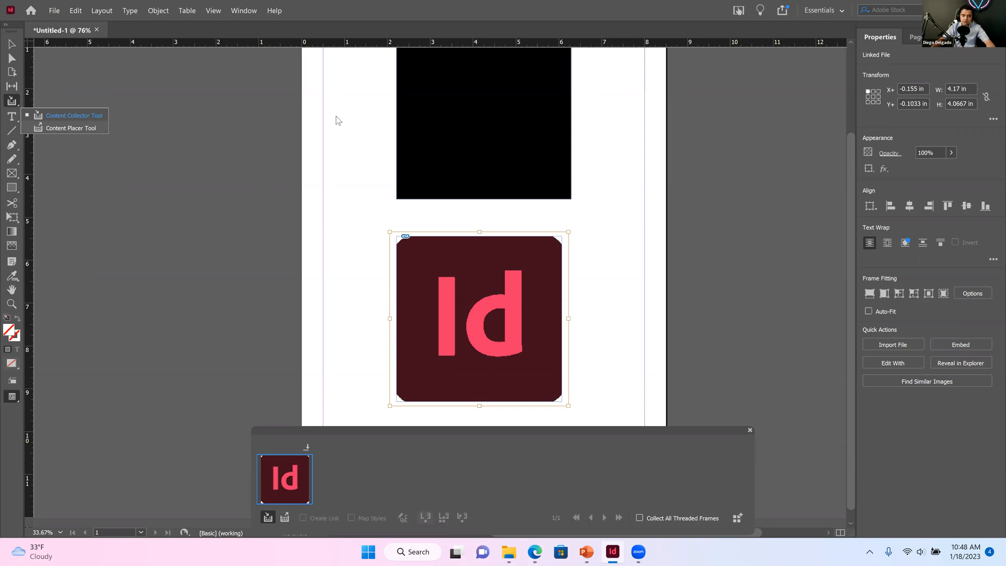
key("b")
left_click_drag(335, 88, 470, 225)
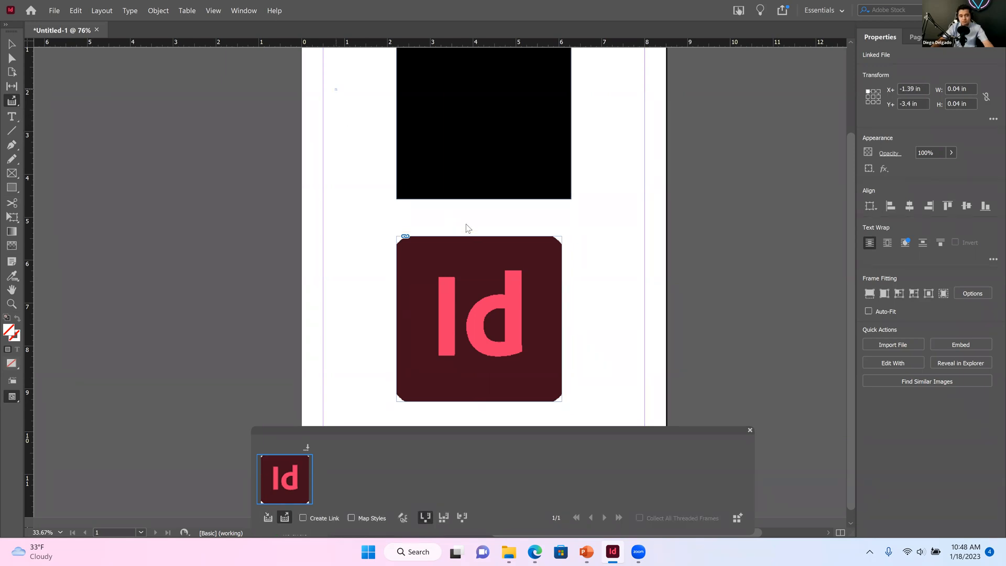
left_click_drag(692, 202, 735, 237)
left_click_drag(594, 234, 663, 300)
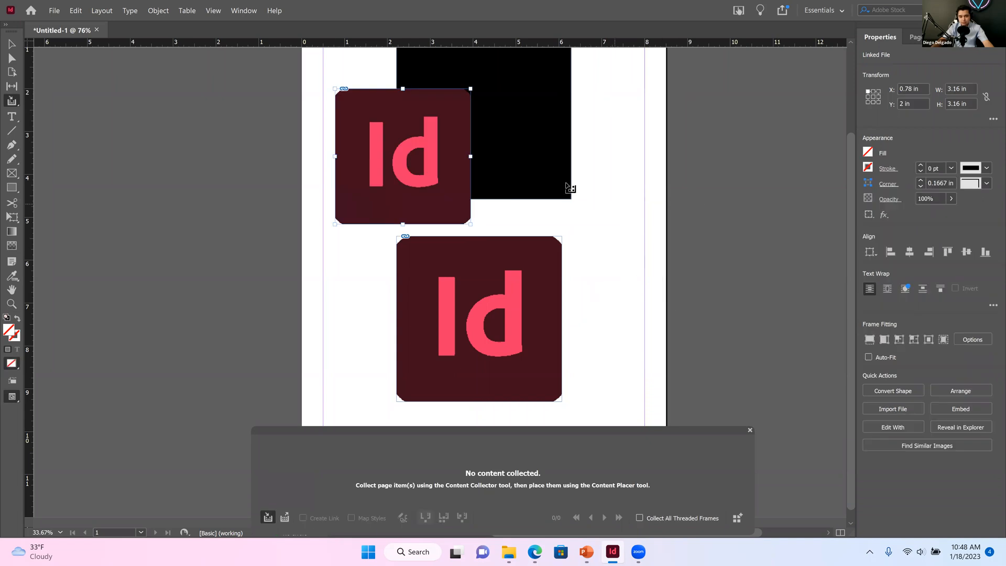
left_click(347, 250)
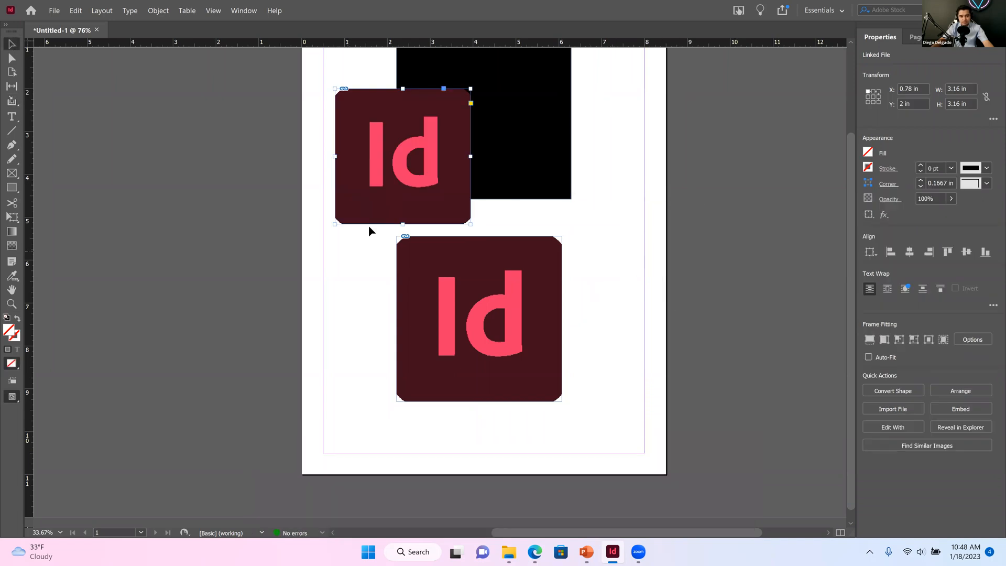
Delete the smaller logo copy overlapping the black square and select the original logo frame.
left_click(431, 127)
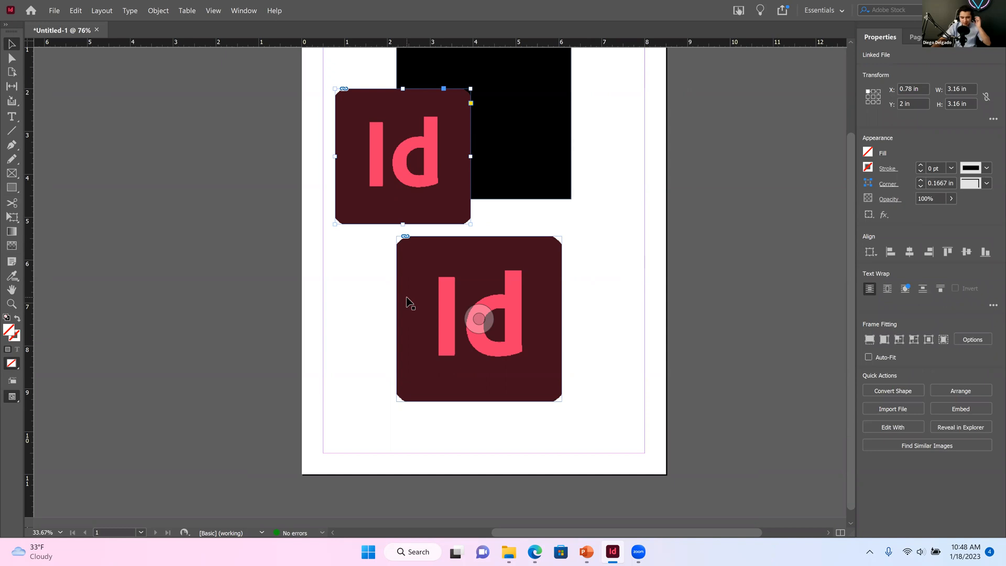
left_click(403, 156)
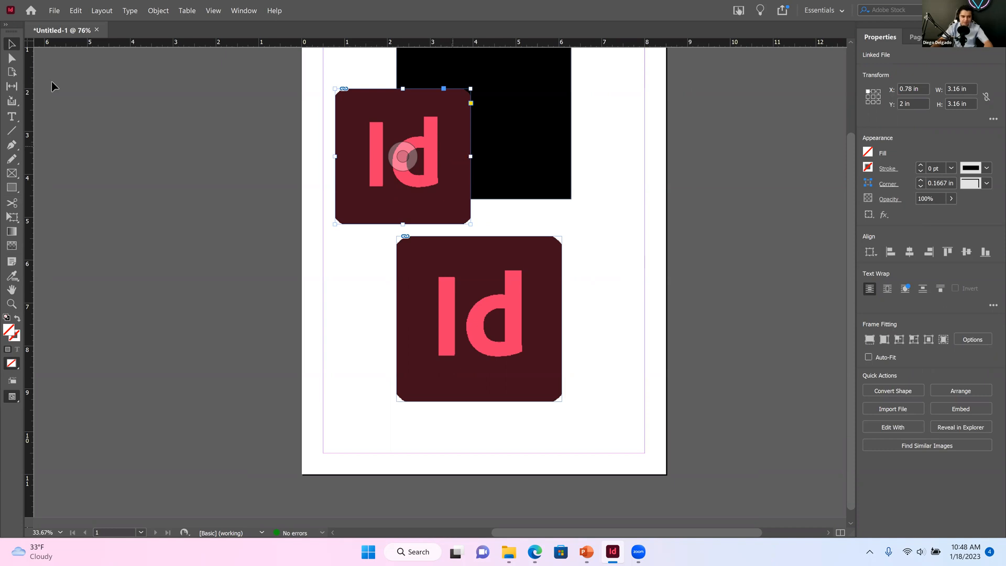
left_click(12, 101)
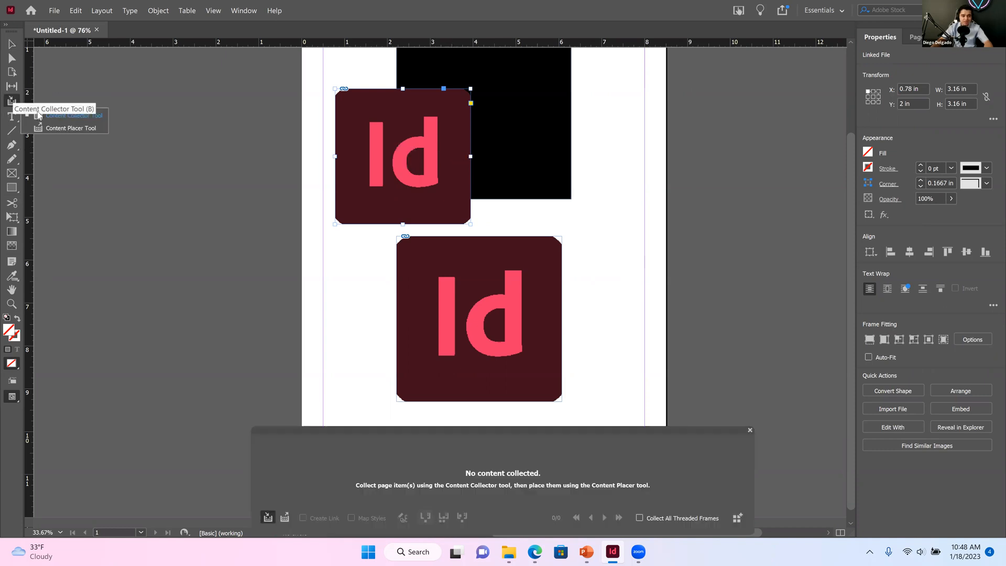
left_click(11, 45)
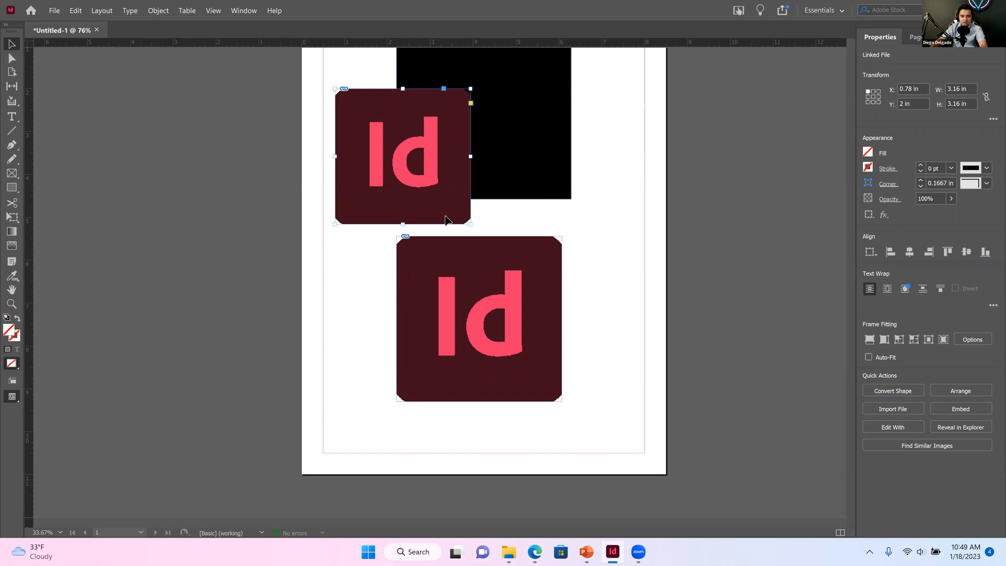
key("Delete")
left_click(470, 301)
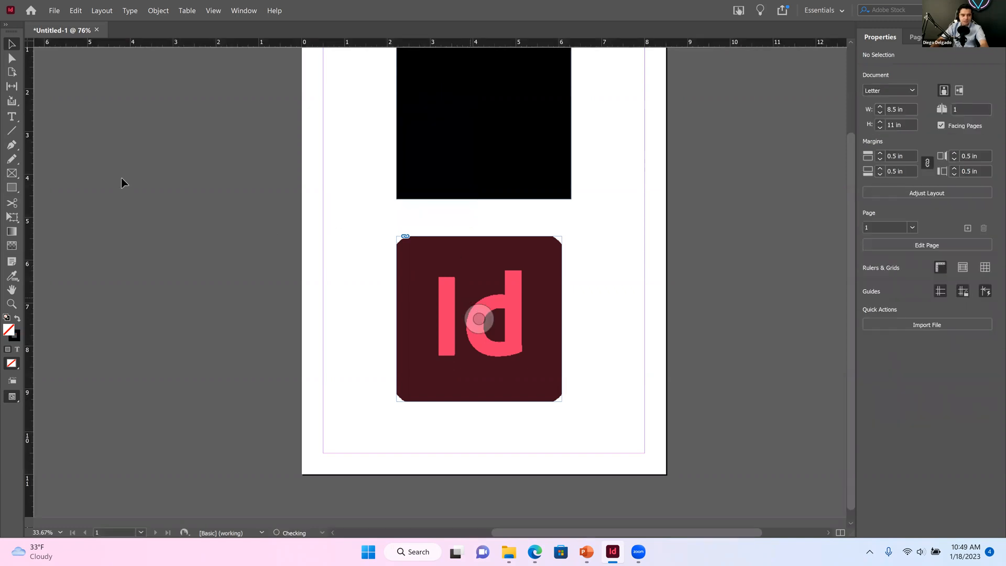
key("Escape")
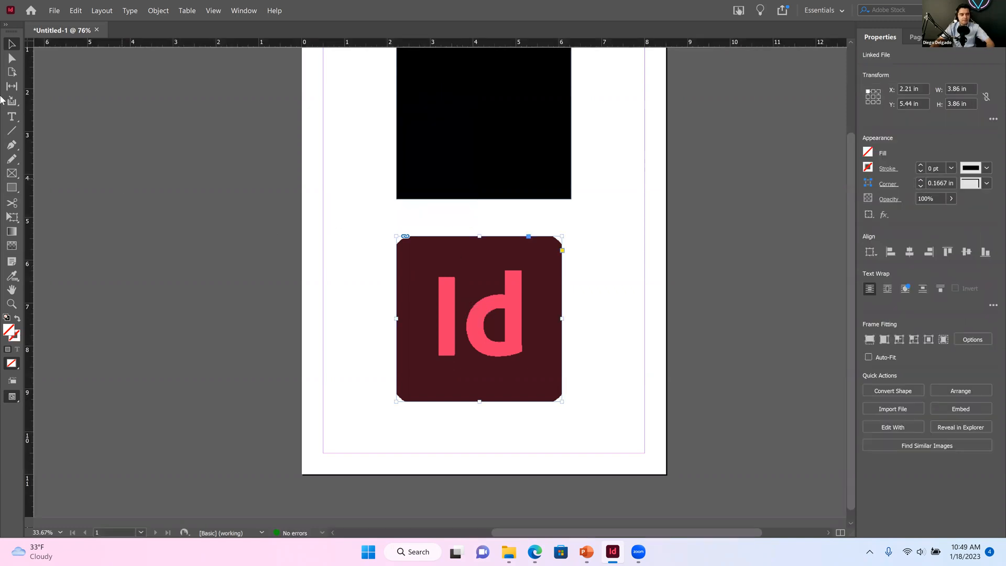
Draw a text frame of about 3.87 × 3.24 in overlapping the black square and the logo, with the text cursor inside.
left_click(19, 120)
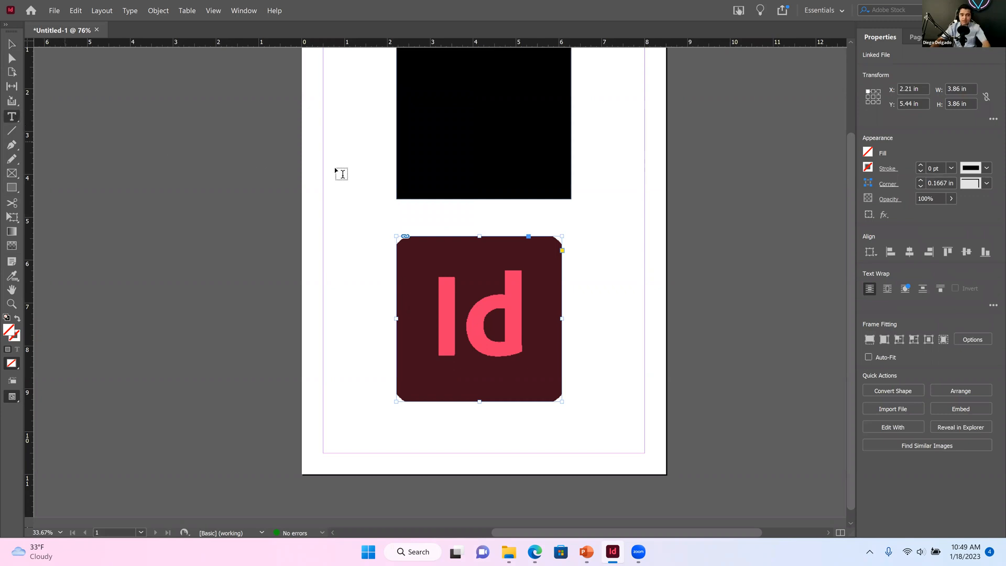
left_click_drag(319, 125, 482, 266)
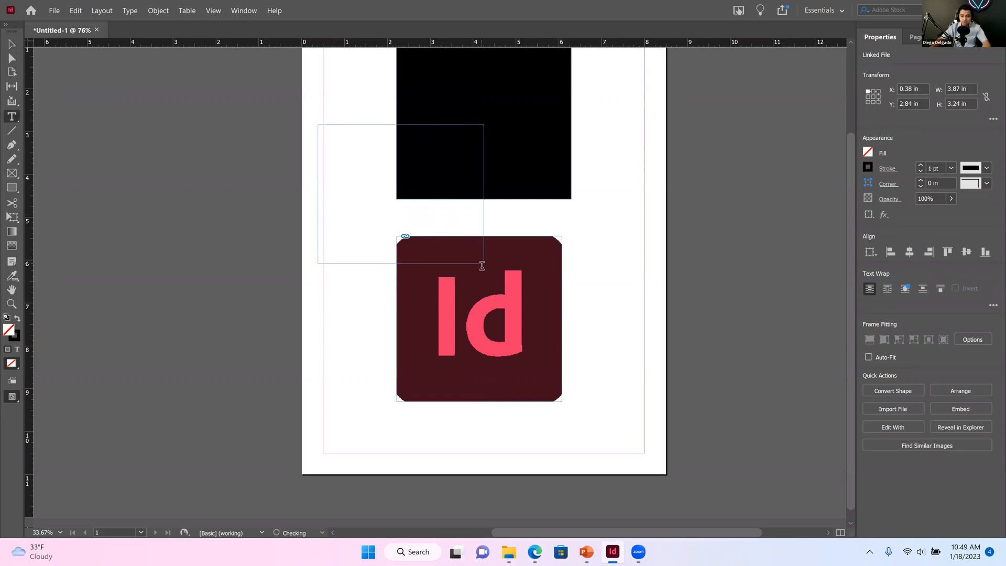
left_click(360, 152)
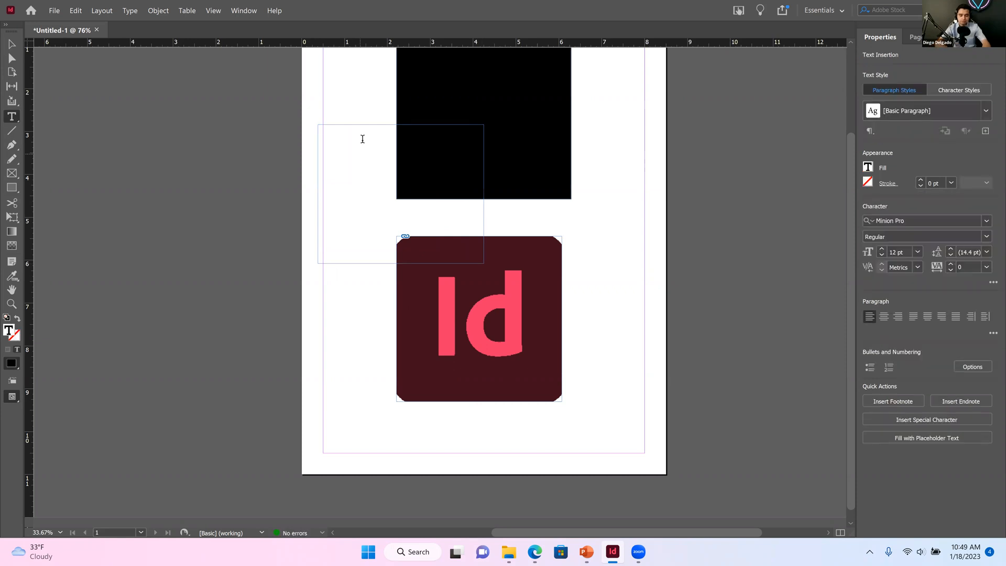
Enter a line of random filler letters in the new text frame and erase it all.
type("sadfadsgfssdafdsvfdsf")
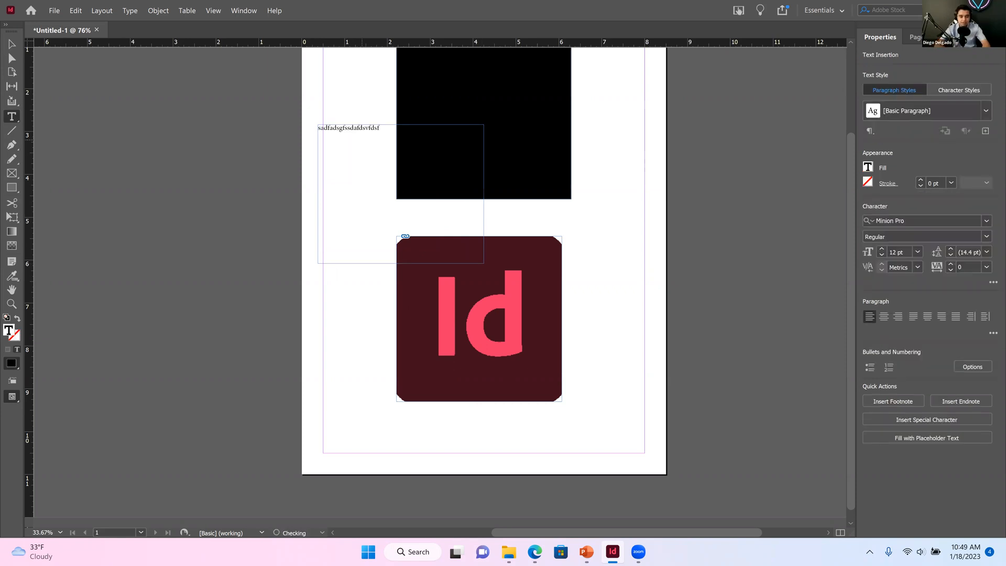
type("vdsfvadsfdsfv")
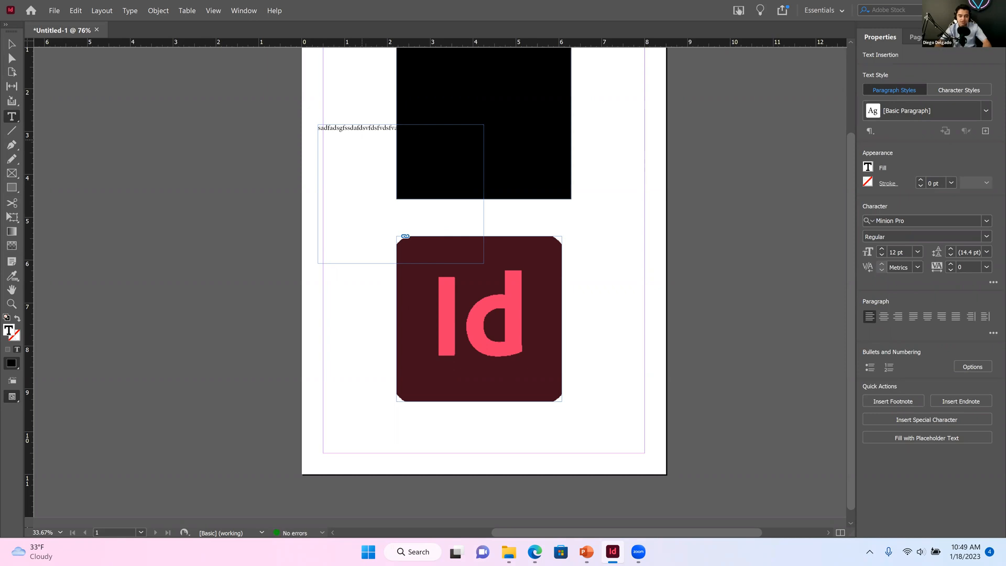
key("BackSpace")
key("BackSpace")
key("BackSpace")
key("BackSpace")
key("BackSpace")
key("BackSpace")
key("BackSpace")
key("BackSpace")
key("BackSpace")
key("BackSpace")
key("BackSpace")
key("BackSpace")
key("BackSpace")
key("BackSpace")
key("BackSpace")
key("BackSpace")
key("BackSpace")
key("BackSpace")
key("BackSpace")
key("BackSpace")
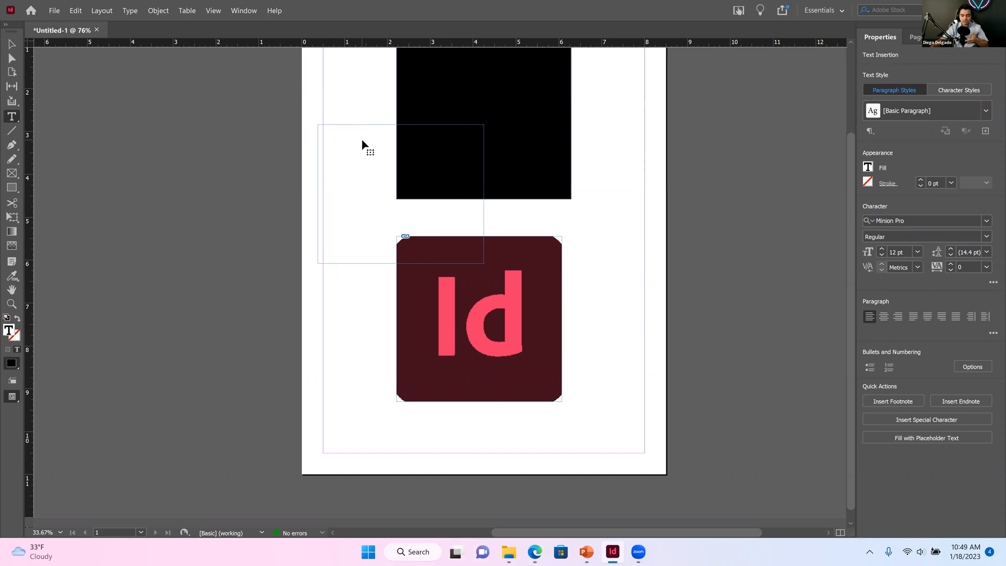
Delete the empty text frame overlapping the black square and the logo.
key("Escape")
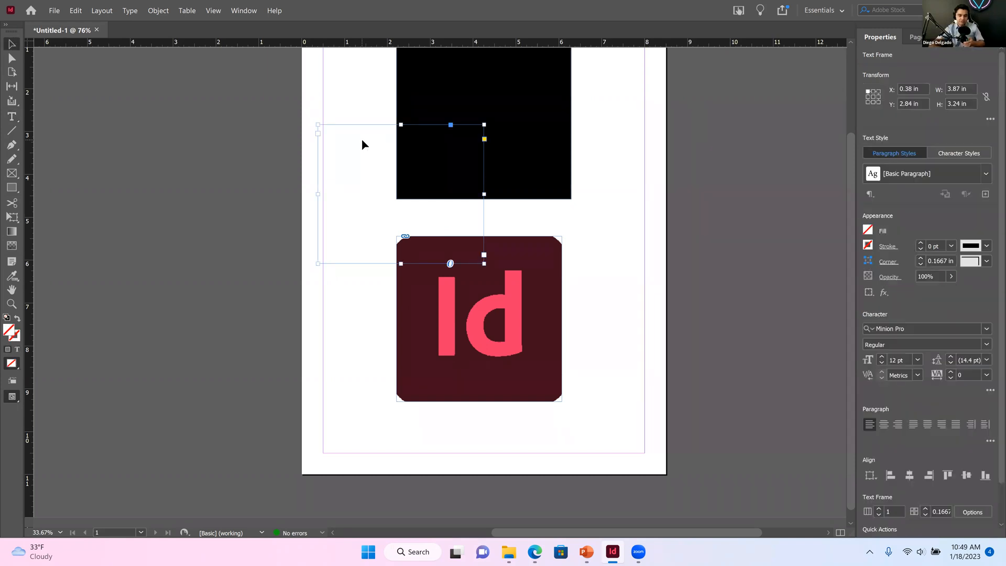
key("Delete")
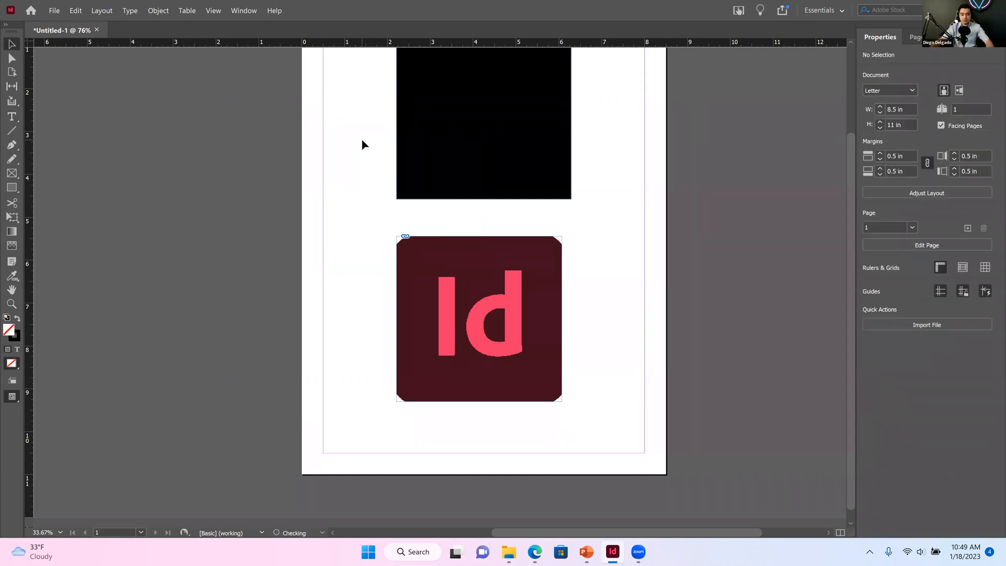
Draw a freehand Pencil path about 3.01 × 5.63 in, curving down the page beside the logo's left edge and ending below it.
left_click(13, 117)
left_click(13, 117)
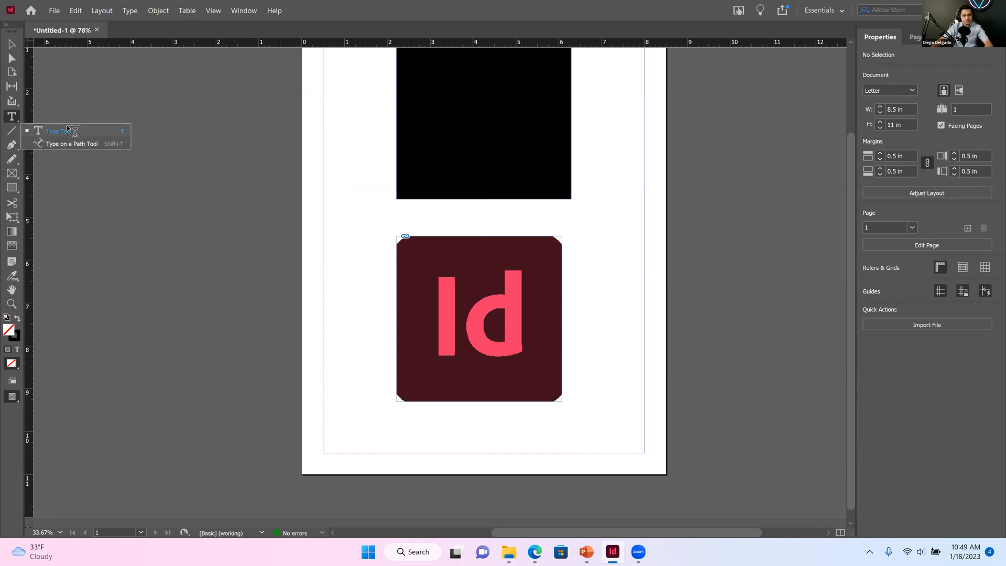
left_click(11, 159)
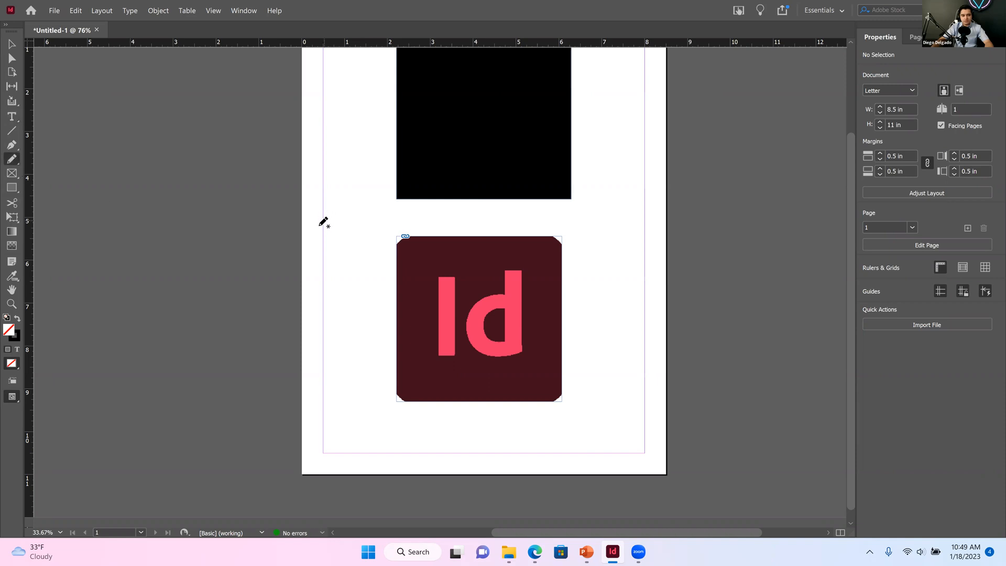
mouse_move(314, 212)
left_mouse_down()
mouse_move(354, 206)
mouse_move(346, 364)
mouse_move(385, 420)
mouse_move(441, 433)
left_mouse_up()
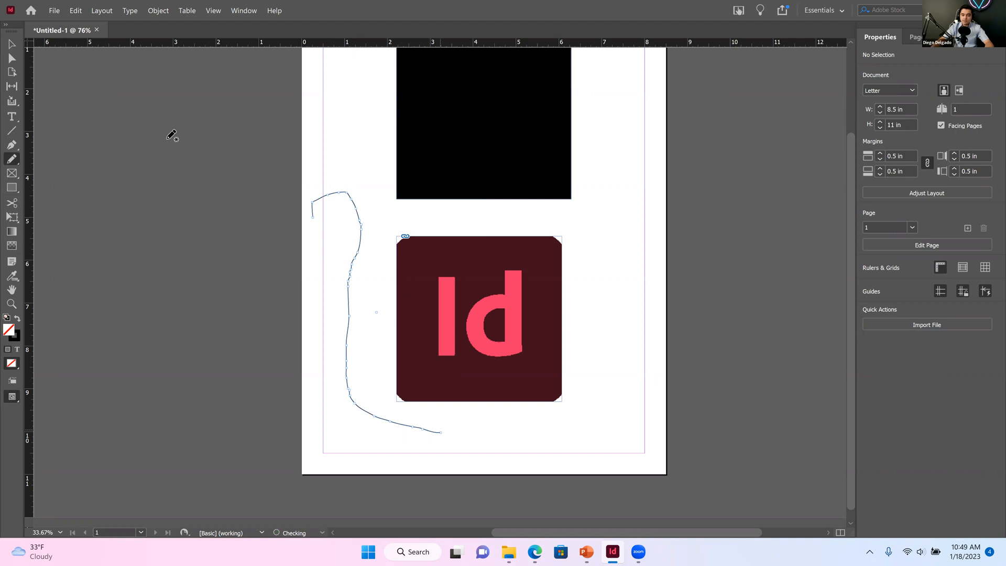
Fill the freehand path with a long run of the letter s using the Type on a Path tool.
left_click(14, 120)
left_click(63, 142)
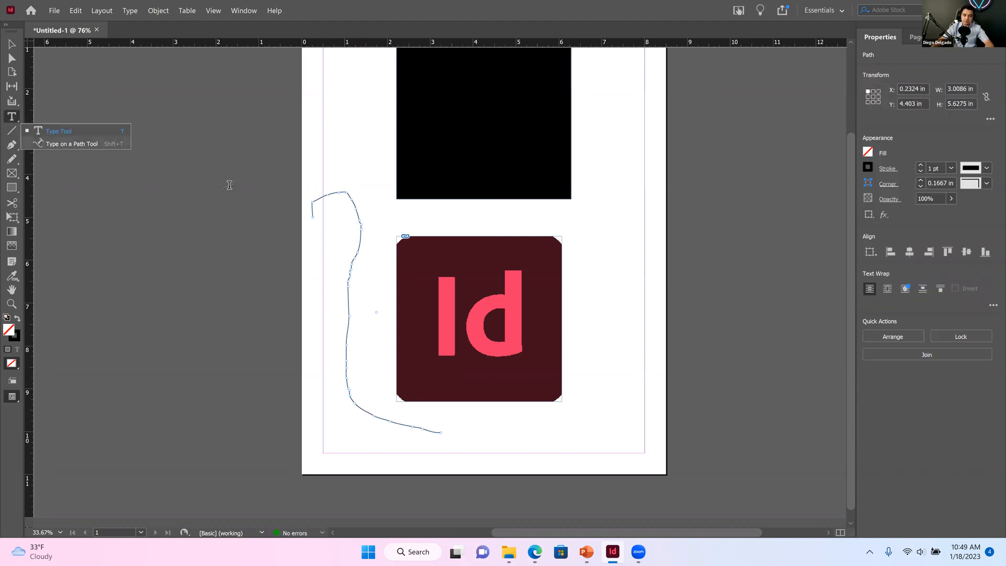
left_click(319, 198)
type("sssssssssssssssssssssssssssssssssssssssssssssssssssssssssssssssssssssssssssssssssssssssssssssssssssssssssssssssssss")
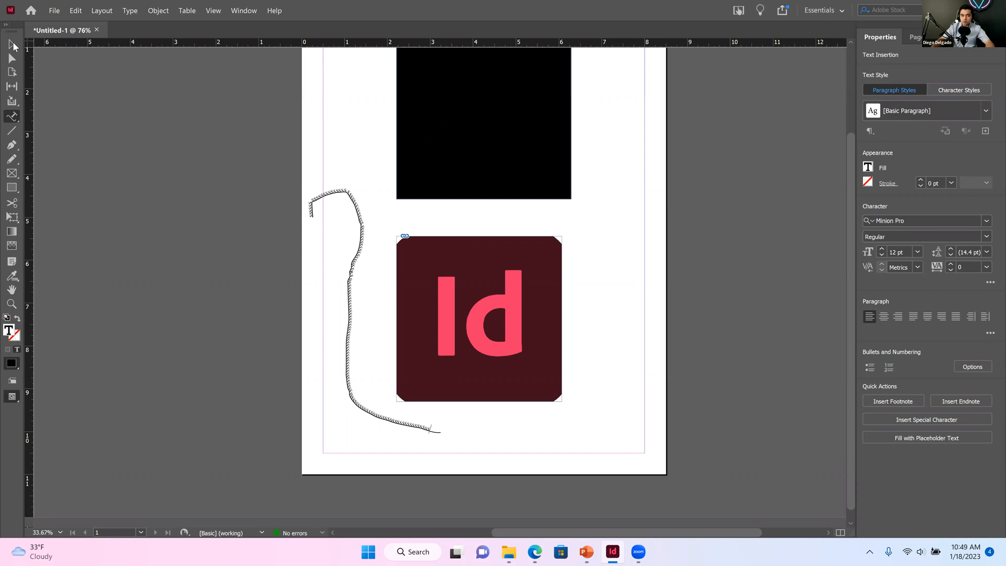
Set the text path's stroke to 0 pt and move the path up to about Y 3.1 in.
left_click(13, 47)
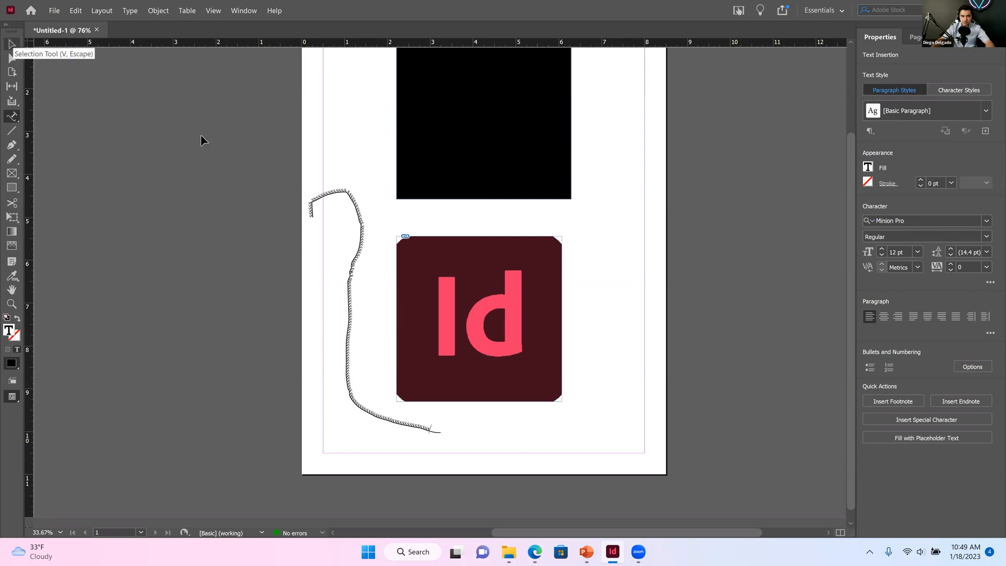
left_click(333, 207)
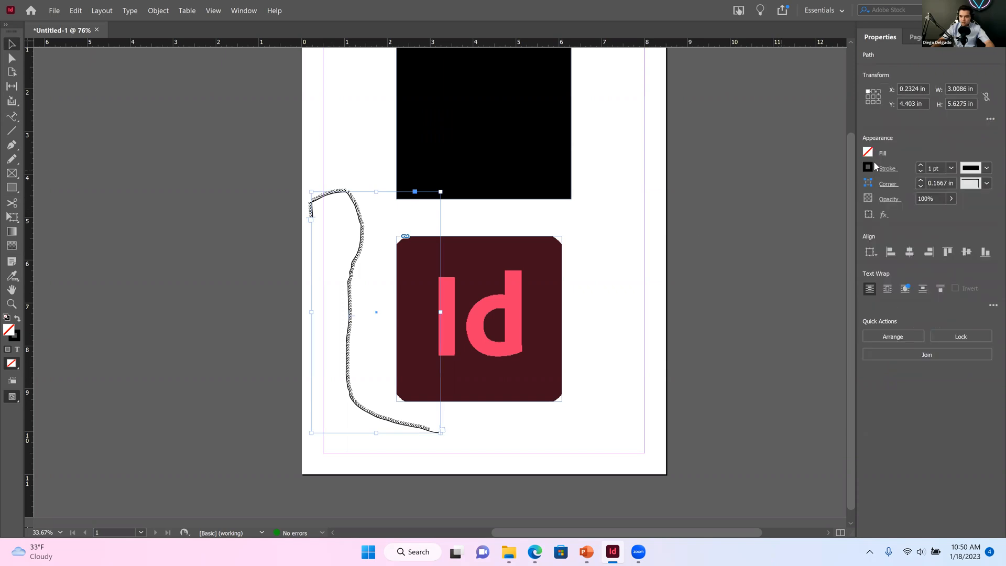
left_click(920, 171)
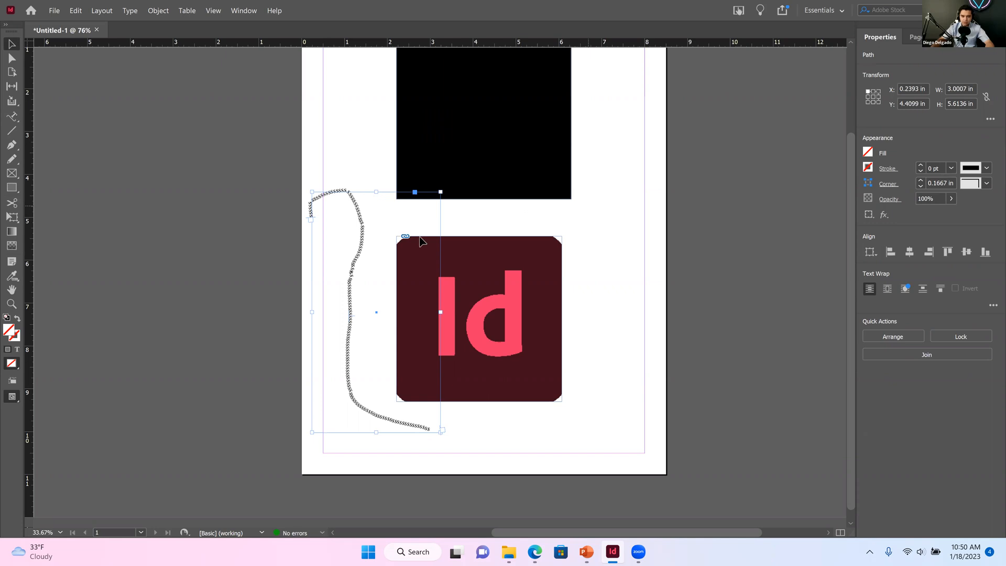
left_click(329, 206)
left_click_drag(343, 190, 345, 135)
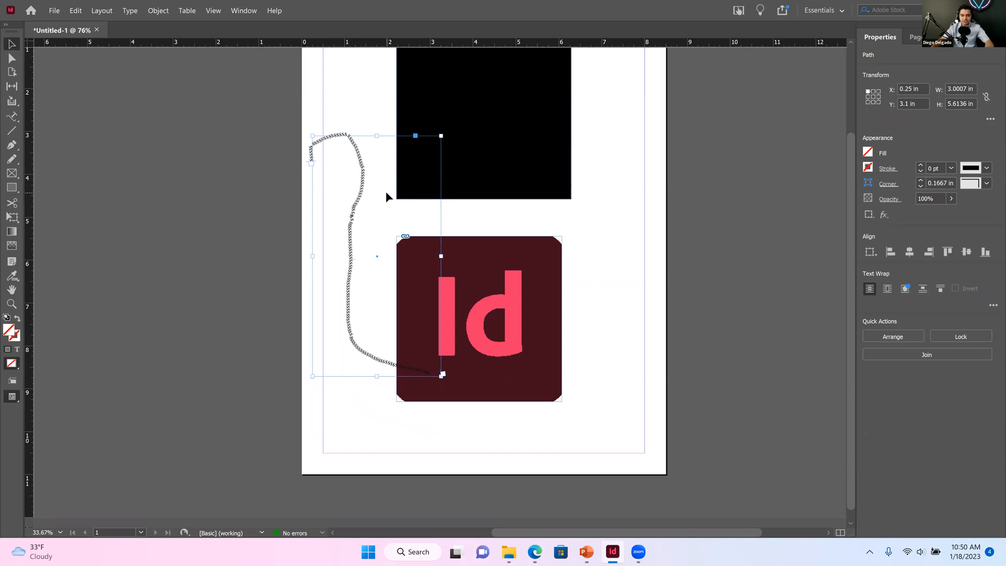
Undo the path's move, its stroke change, its text and the freehand drawing itself.
key("ctrl+z")
key("ctrl+z")
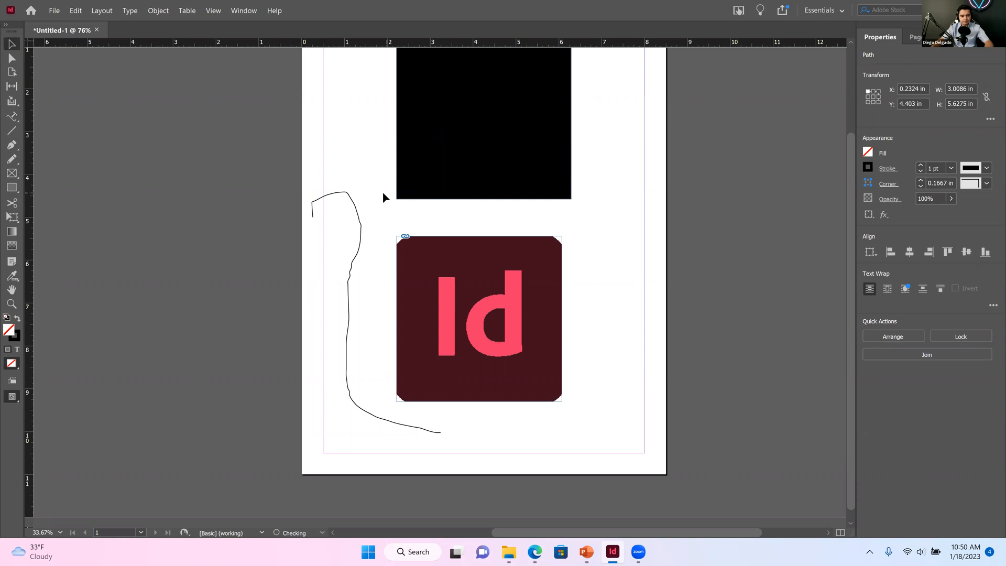
left_click(382, 192)
key("ctrl+z")
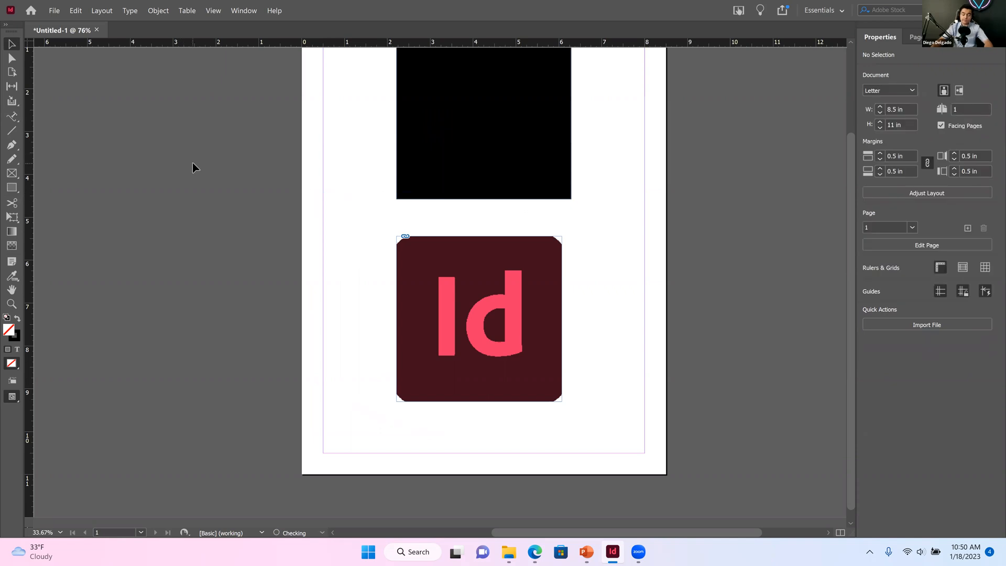
Draw four straight lines around the logo with the Line tool, including a vertical one about 3.04 in long on its right.
left_click(16, 118)
right_click(20, 121)
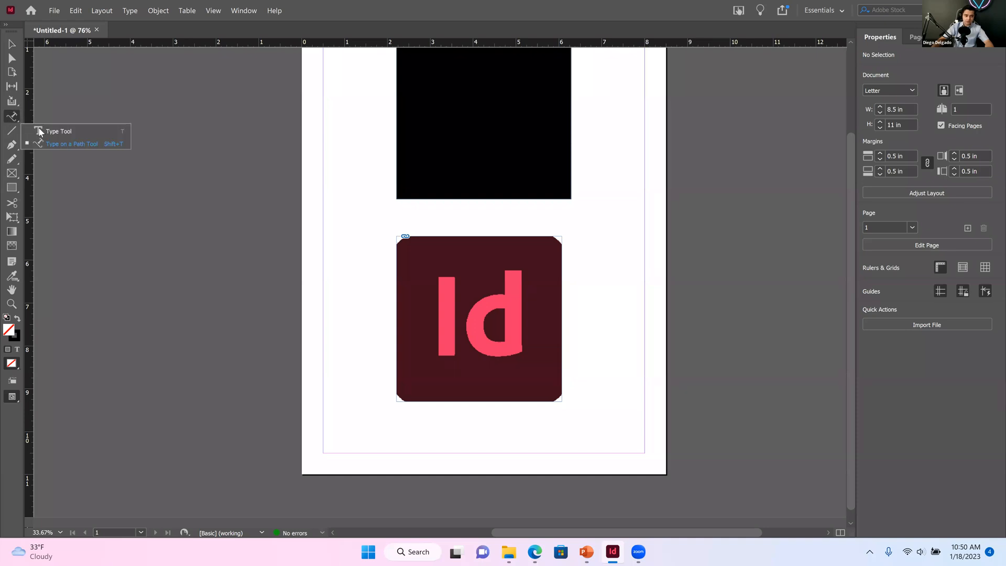
left_click(30, 133)
left_click(13, 131)
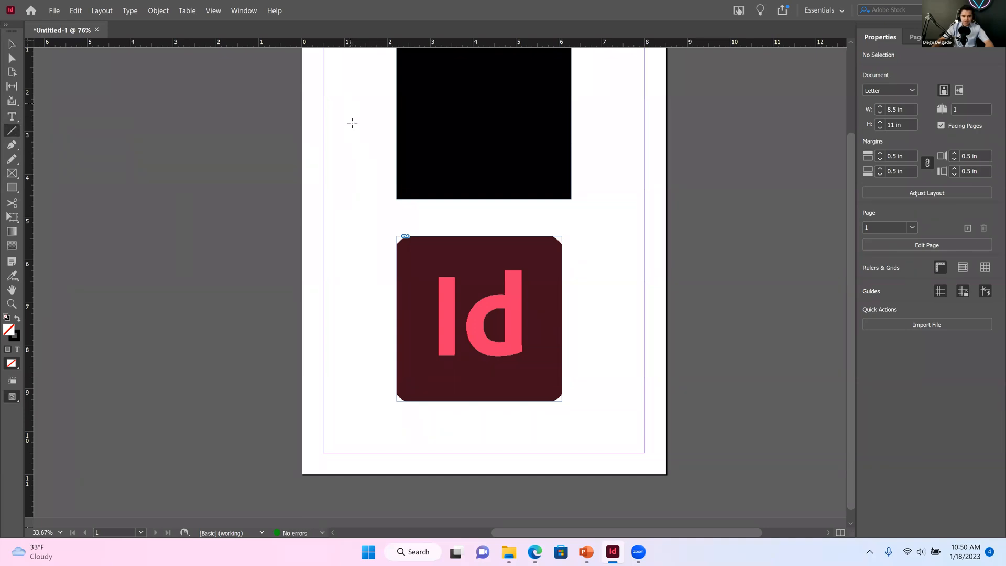
left_click_drag(401, 251, 337, 81)
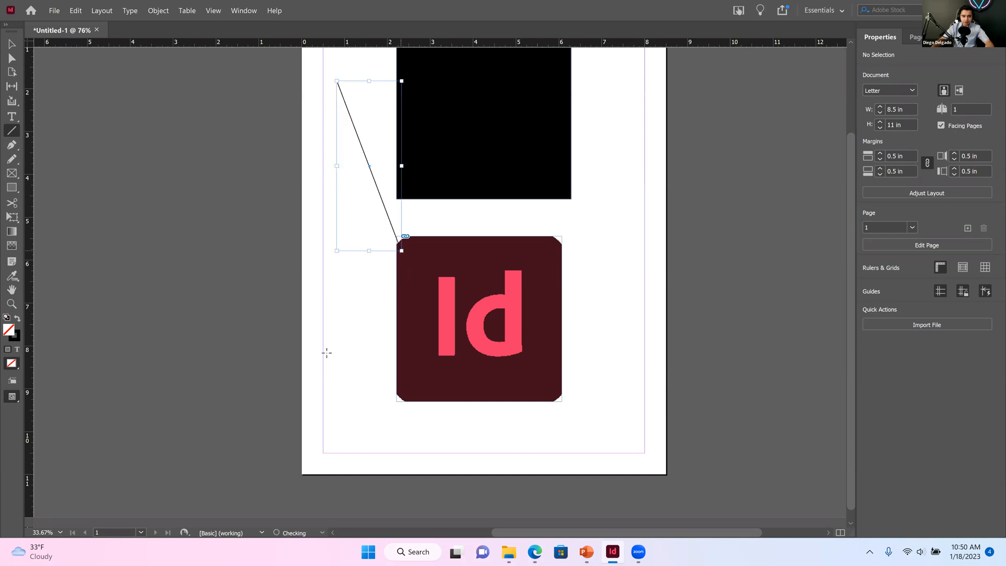
left_click_drag(341, 348, 401, 453)
left_click_drag(601, 423, 442, 439)
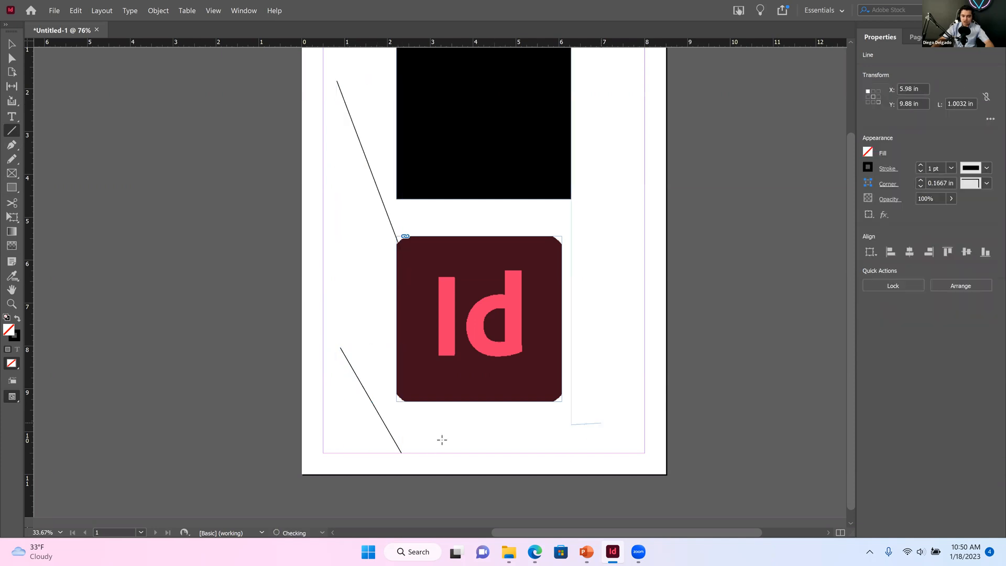
left_click_drag(601, 338, 615, 208)
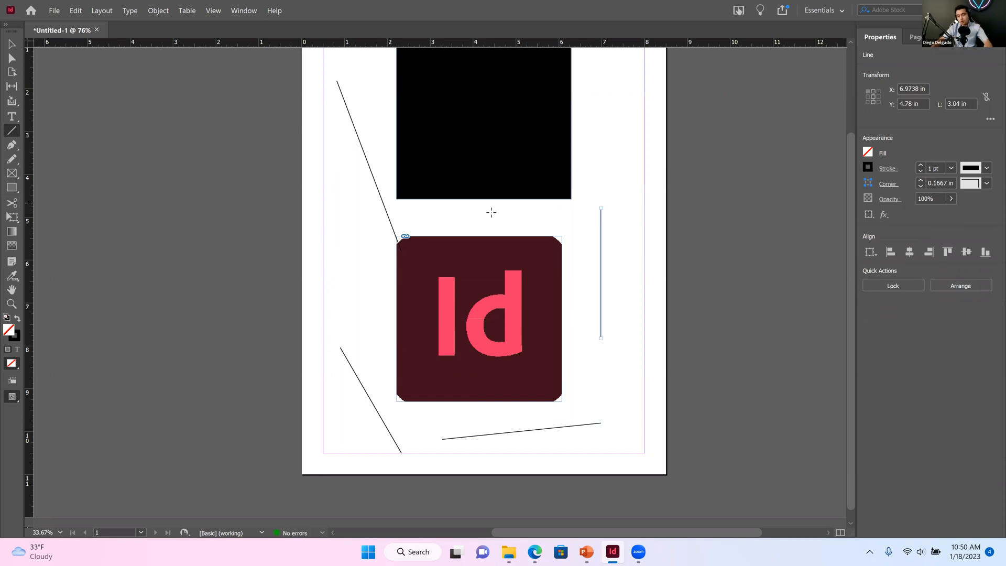
Draw a horizontal line about 2.63 in long between the black square and the logo.
left_click_drag(420, 213, 582, 212)
key("ctrl+z")
left_click_drag(396, 340, 537, 331)
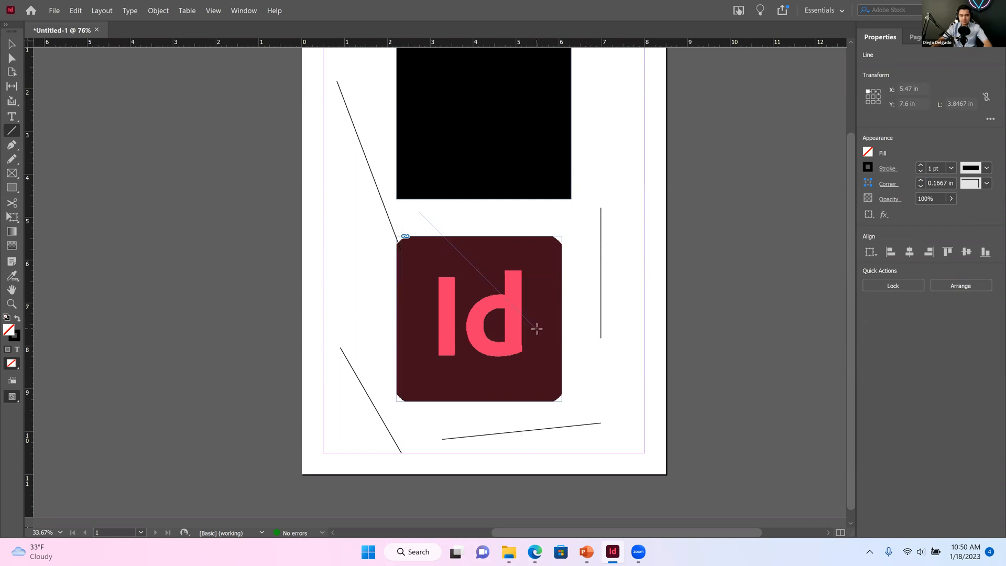
left_click_drag(426, 374, 533, 233)
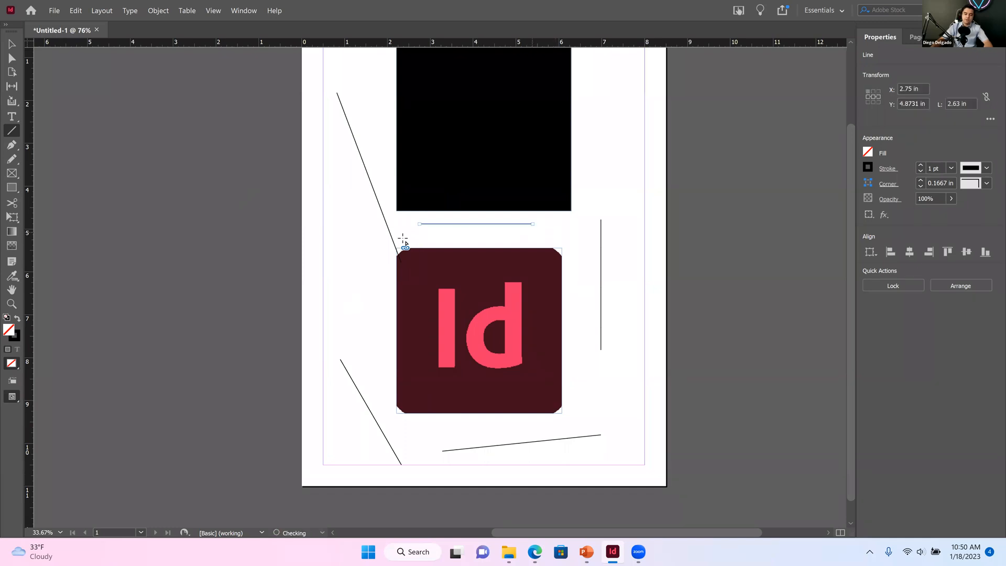
Undo all the straight lines drawn around the logo.
key("ctrl+z")
key("ctrl+z")
key("ctrl+z")
key("ctrl+z")
key("ctrl+z")
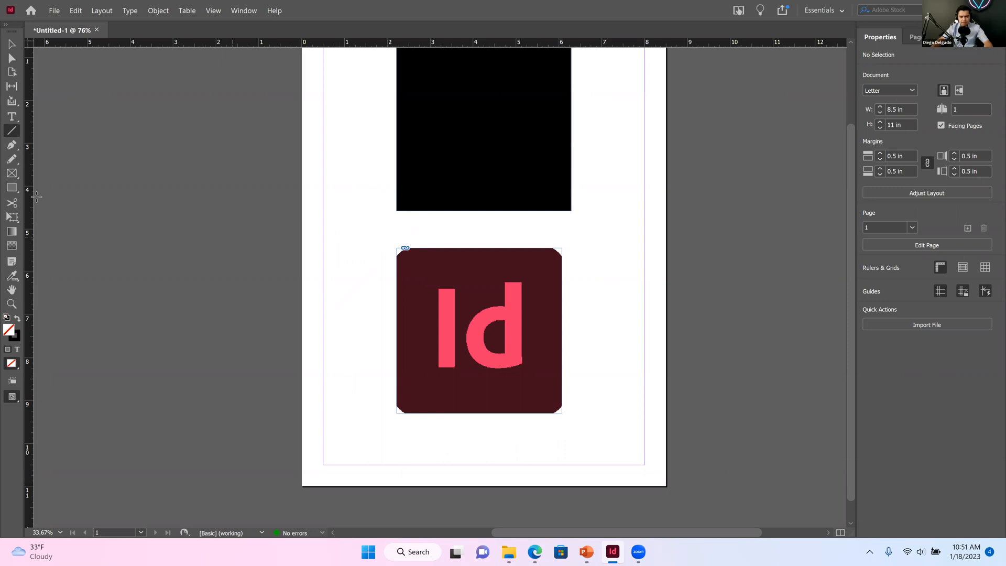
Move the logo up and right to about X 4.78 in, Y 4.52 in, overlapping the page's right edge.
left_click(12, 146)
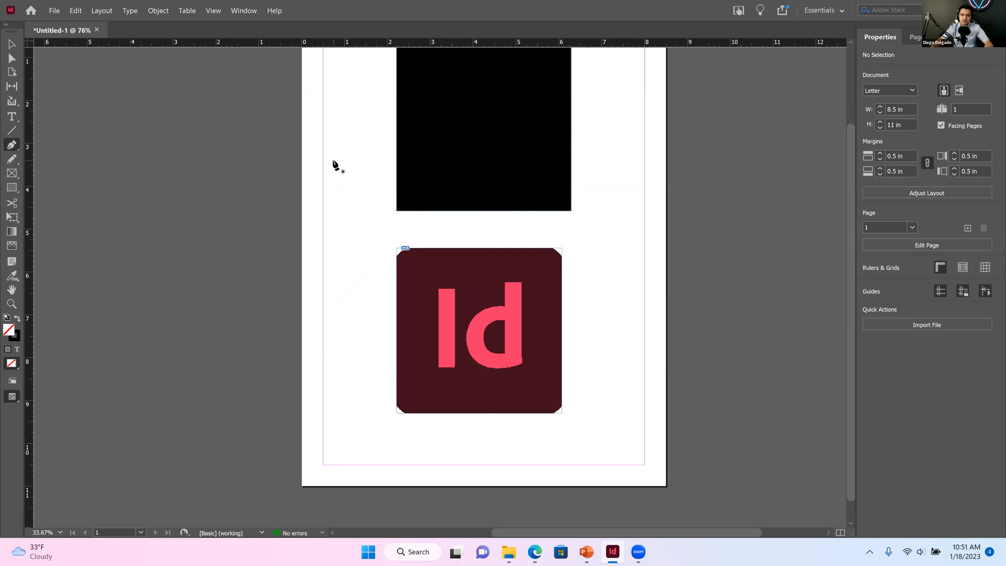
left_click(11, 46)
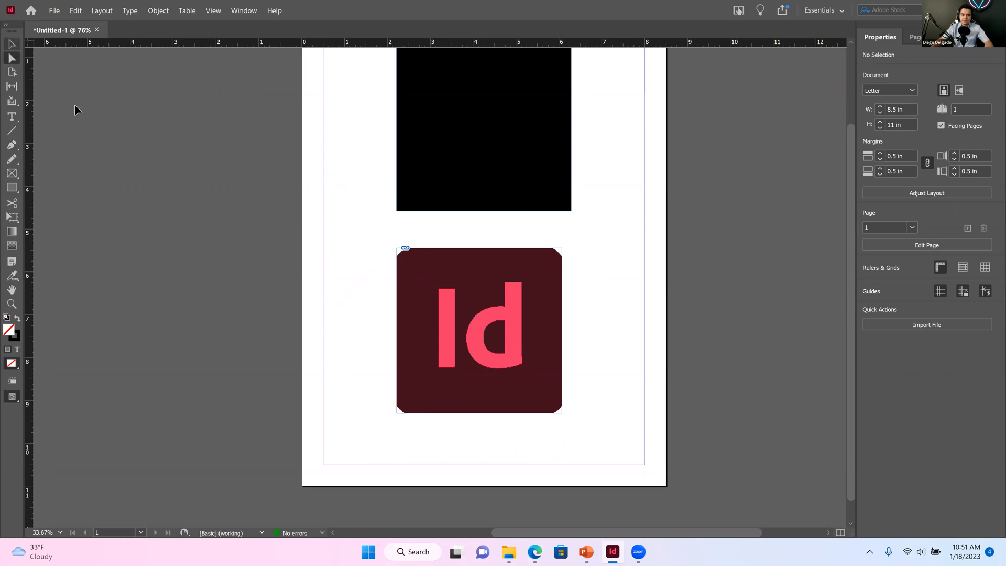
left_click_drag(478, 332, 616, 243)
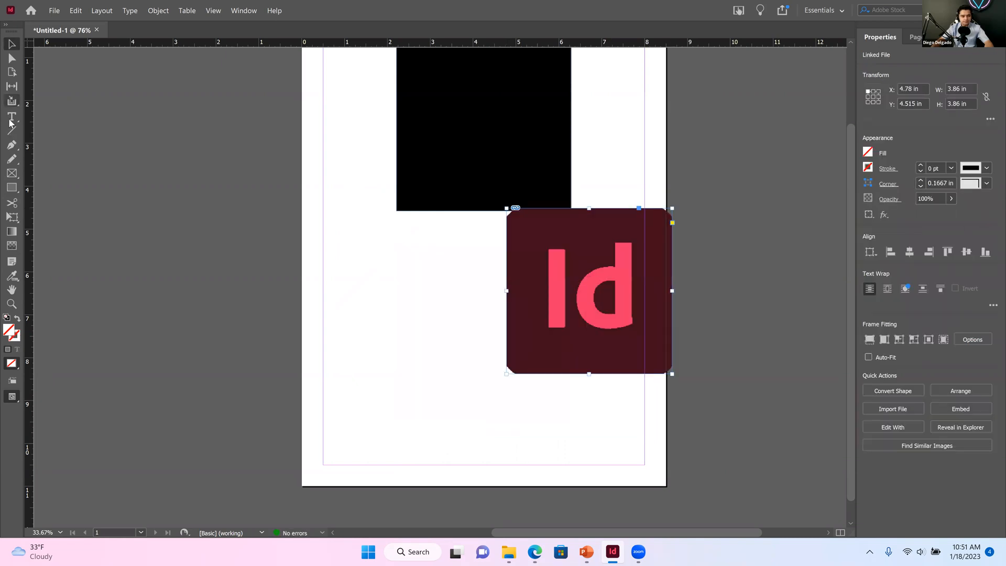
Draw a closed triangle about 2.49 × 2.10 in with the Pen tool in the empty area left of the logo.
left_click(11, 145)
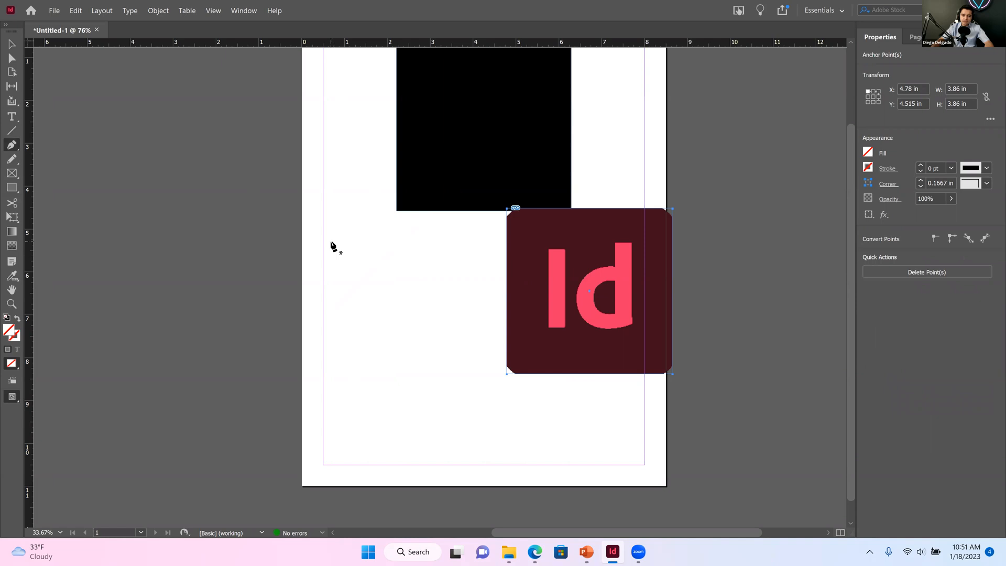
left_click(330, 240)
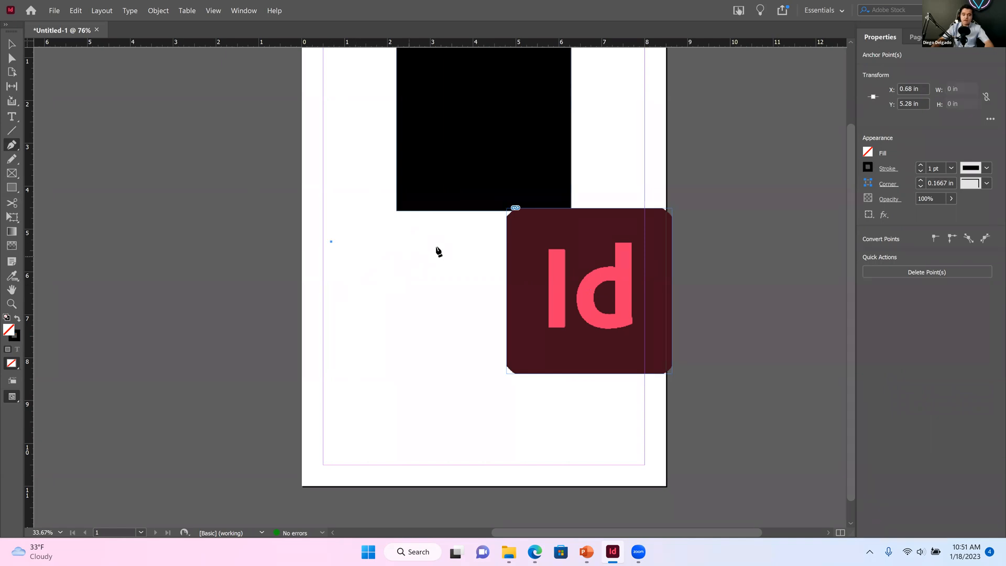
left_click(437, 247)
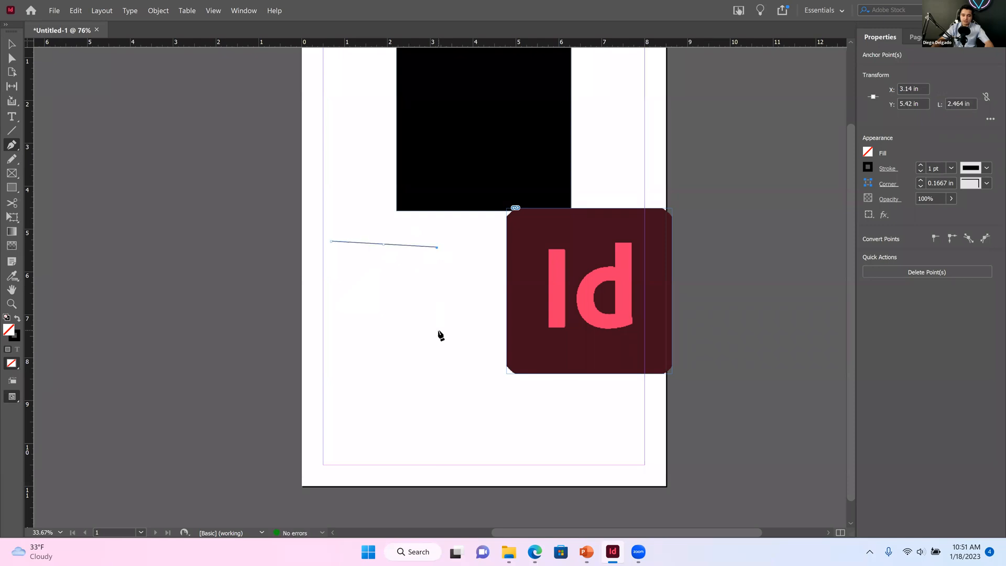
left_click(437, 331)
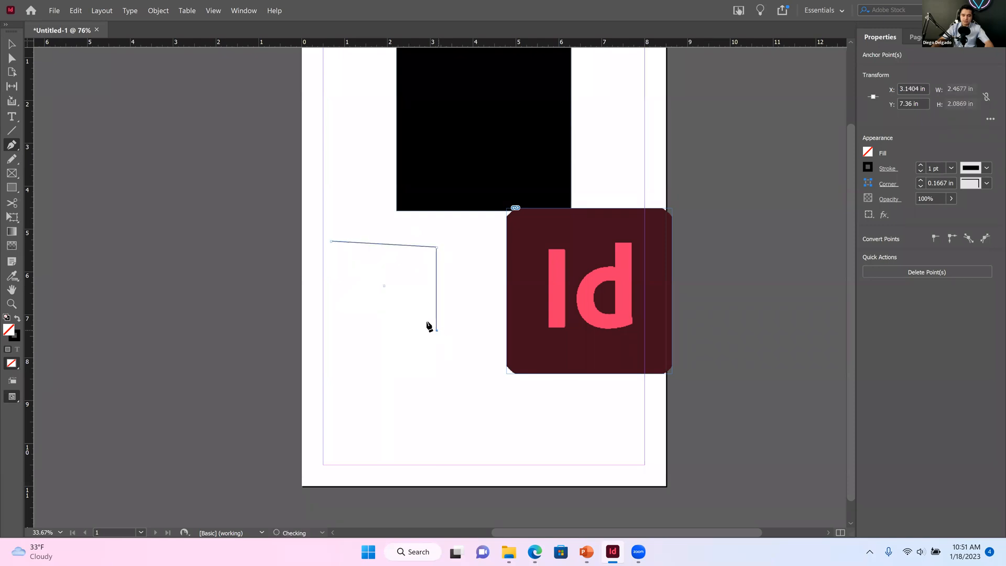
left_click(331, 241)
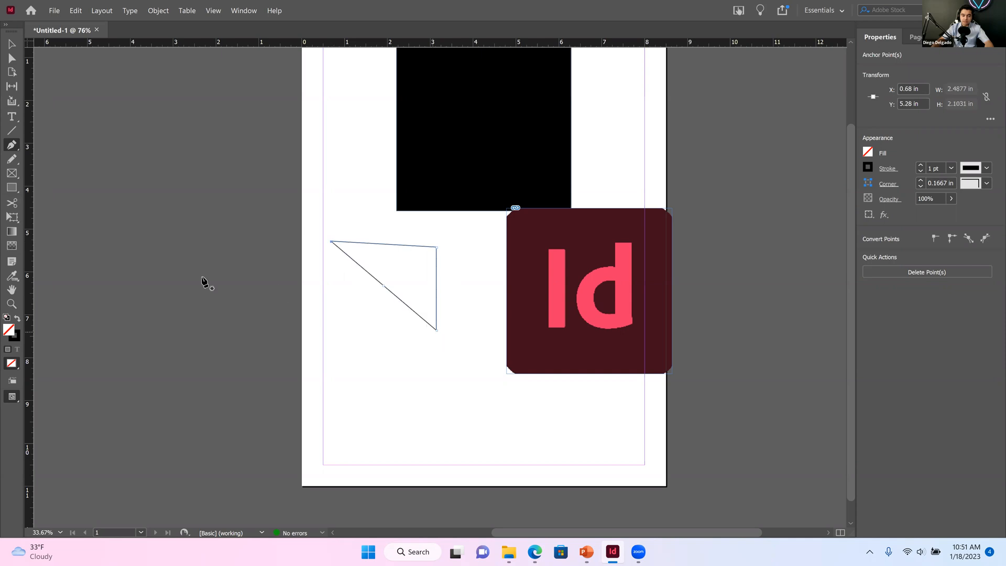
Remove the triangle's upper-left corner point with the Delete Anchor Point tool.
left_click(11, 147)
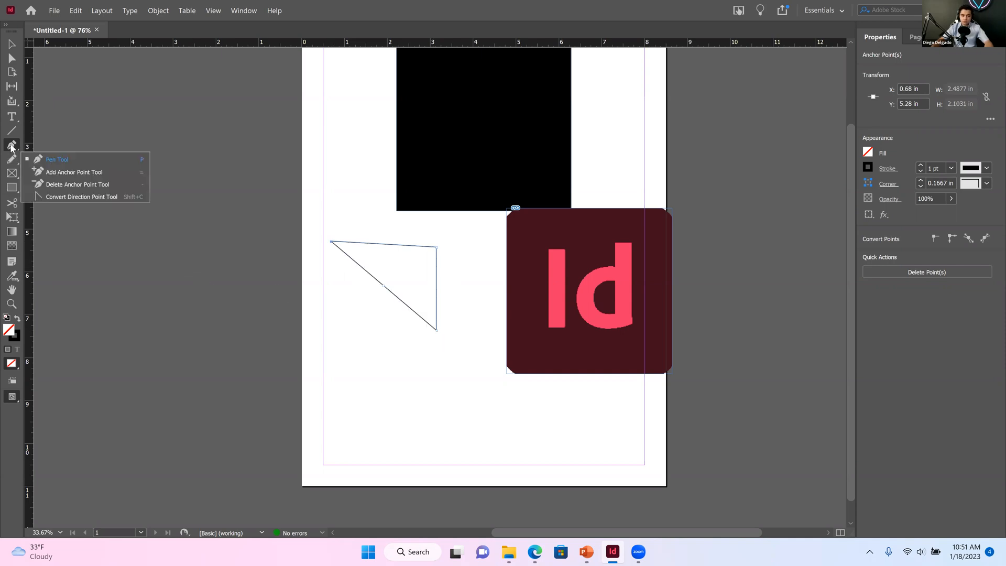
left_click(68, 186)
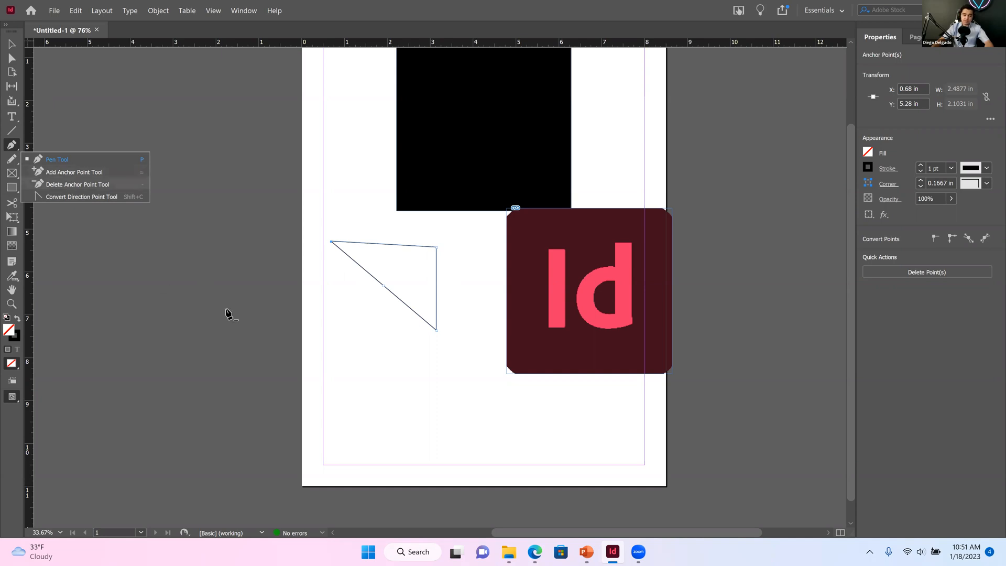
left_click(331, 244)
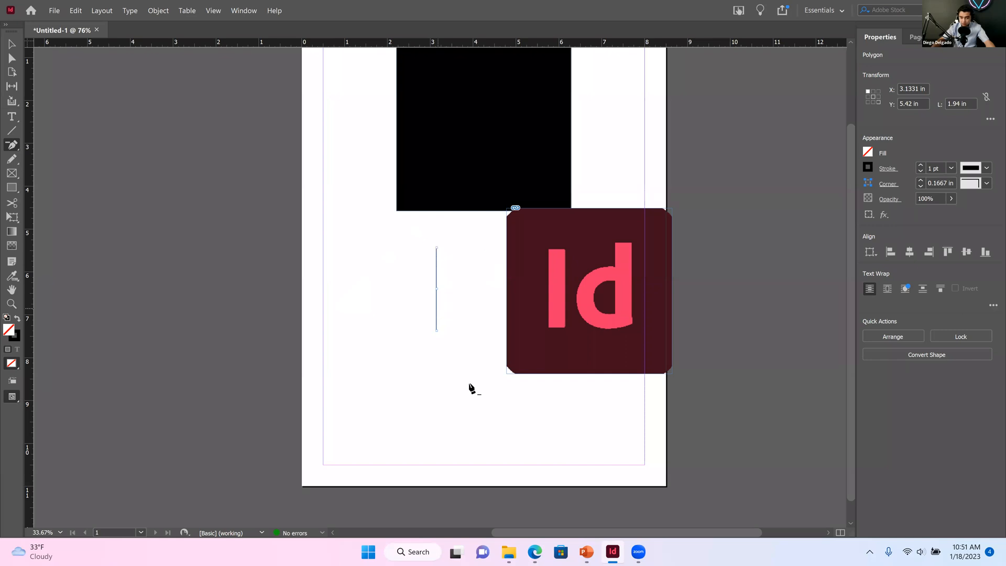
Undo the removal of the triangle's corner point and switch to the Convert Direction Point tool.
left_click(13, 146)
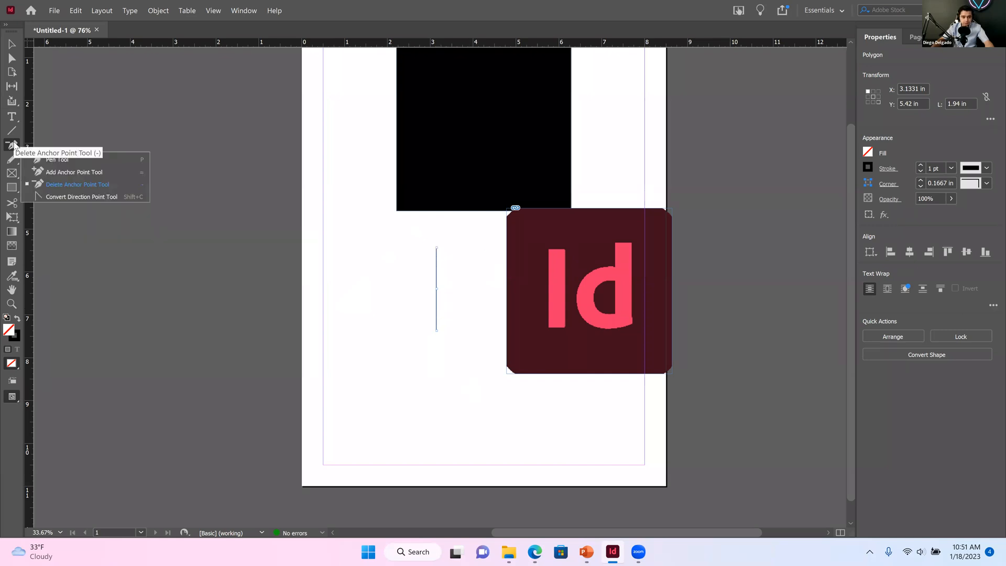
left_click(76, 197)
key("ctrl+z")
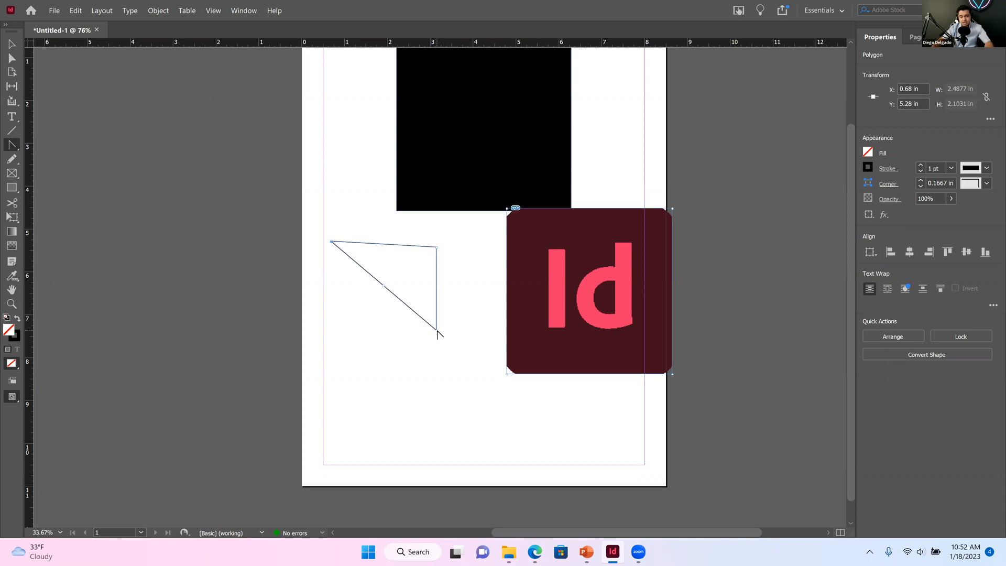
Try bending the triangle's lower-right corner into a curve with the Convert Direction Point tool, and undo it.
left_click(437, 331)
left_click_drag(432, 340, 383, 381)
mouse_move(367, 326)
left_mouse_down()
mouse_move(400, 386)
mouse_move(377, 332)
mouse_move(374, 345)
left_mouse_up()
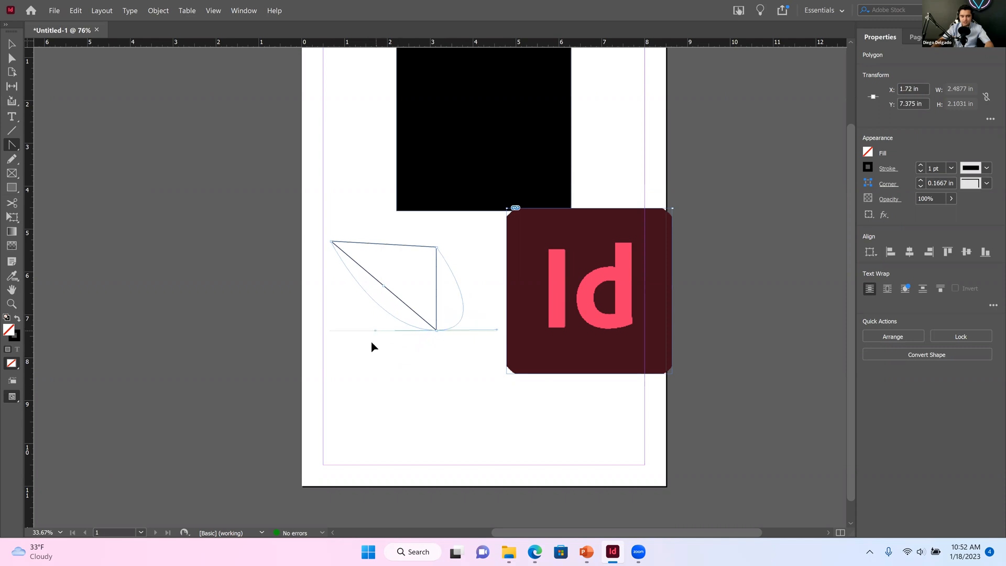
left_click_drag(375, 341, 372, 356)
mouse_move(313, 371)
left_mouse_down()
mouse_move(290, 382)
mouse_move(331, 369)
left_mouse_up()
left_click_drag(414, 342, 439, 364)
left_click_drag(404, 332, 406, 349)
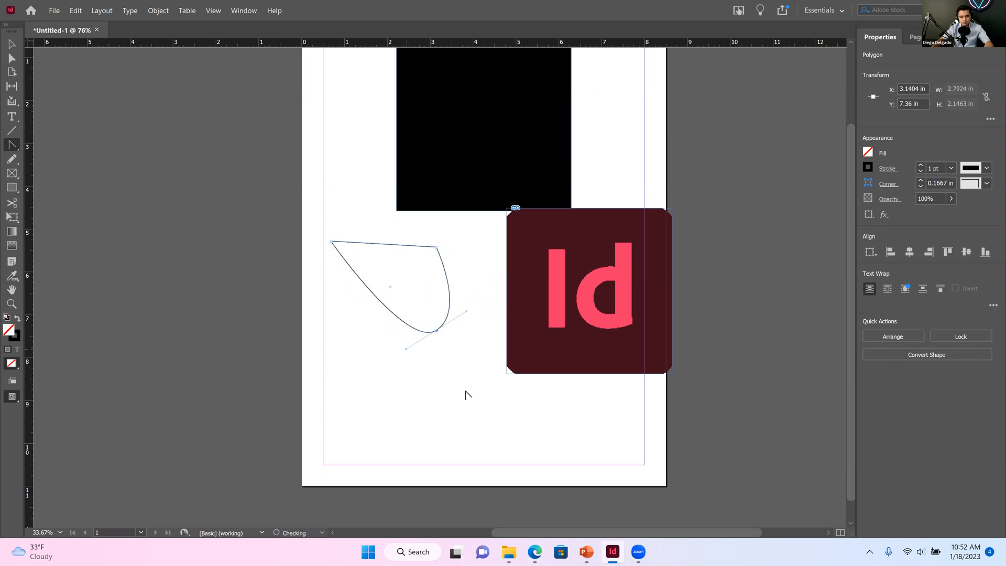
key("ctrl+z")
Draw a wavy freehand line about 7.82 × 2.36 in below the triangle with the Pencil tool, and undo it.
left_click(13, 158)
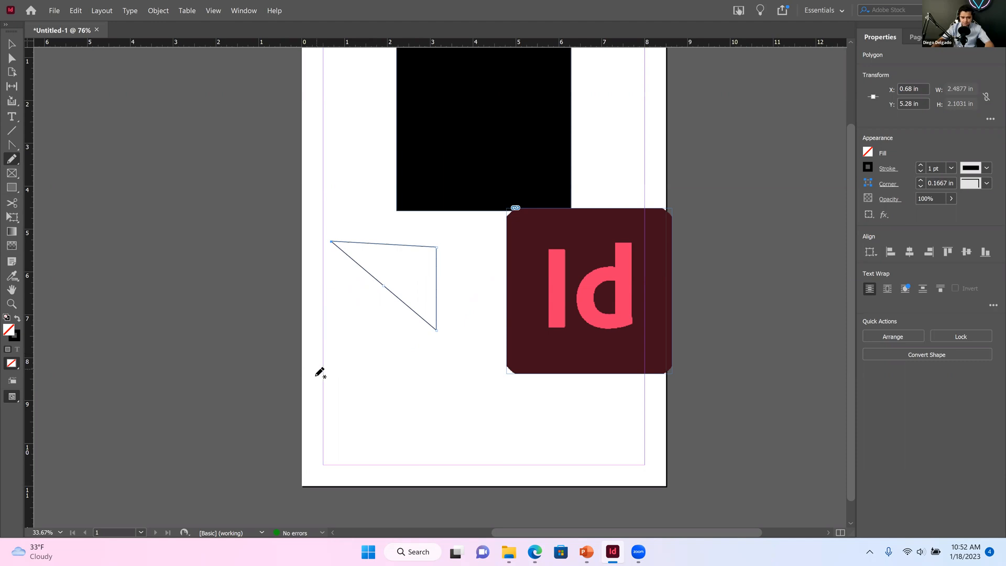
mouse_move(313, 387)
left_mouse_down()
mouse_move(345, 364)
mouse_move(365, 397)
mouse_move(488, 434)
mouse_move(627, 459)
mouse_move(649, 445)
mouse_move(637, 424)
mouse_move(474, 372)
mouse_move(430, 382)
mouse_move(354, 330)
mouse_move(377, 353)
left_mouse_up()
key("ctrl+z")
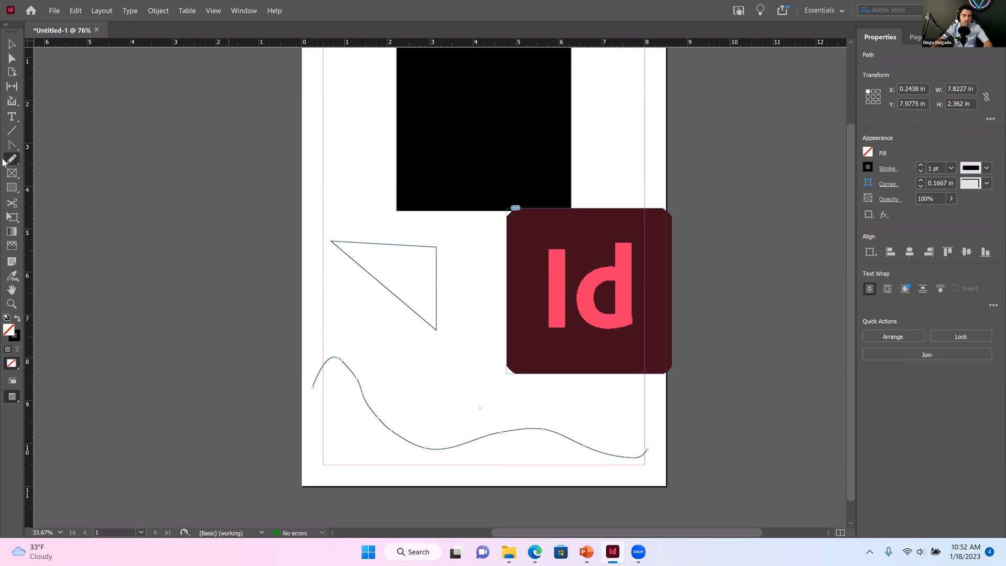
left_click(11, 161)
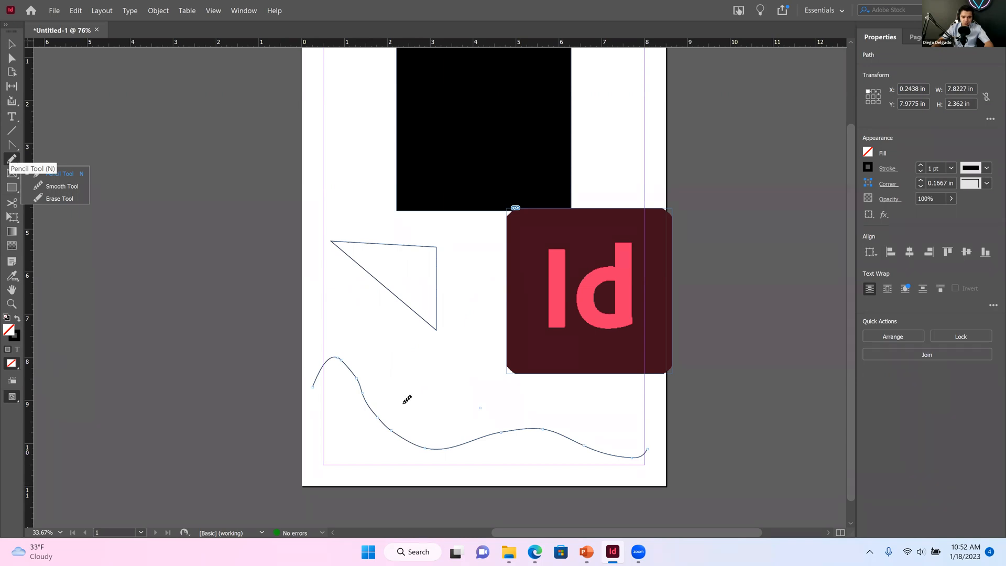
left_click(13, 157)
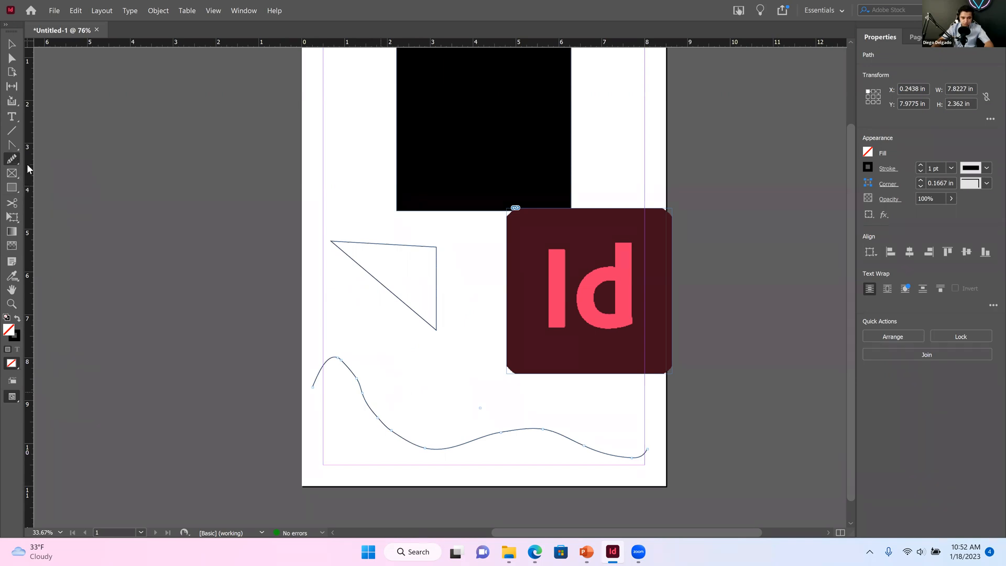
key("ctrl+z")
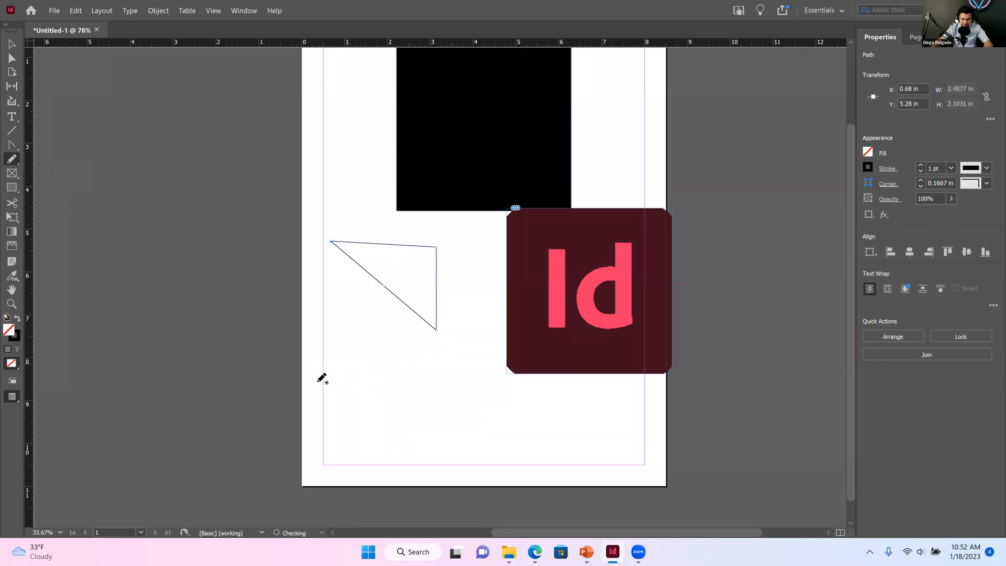
Draw a jagged freehand line about 5.35 × 0.90 in near the page's lower edge and soften it with the Smooth tool.
mouse_move(309, 427)
left_mouse_down()
mouse_move(331, 420)
mouse_move(341, 430)
mouse_move(540, 439)
left_mouse_up()
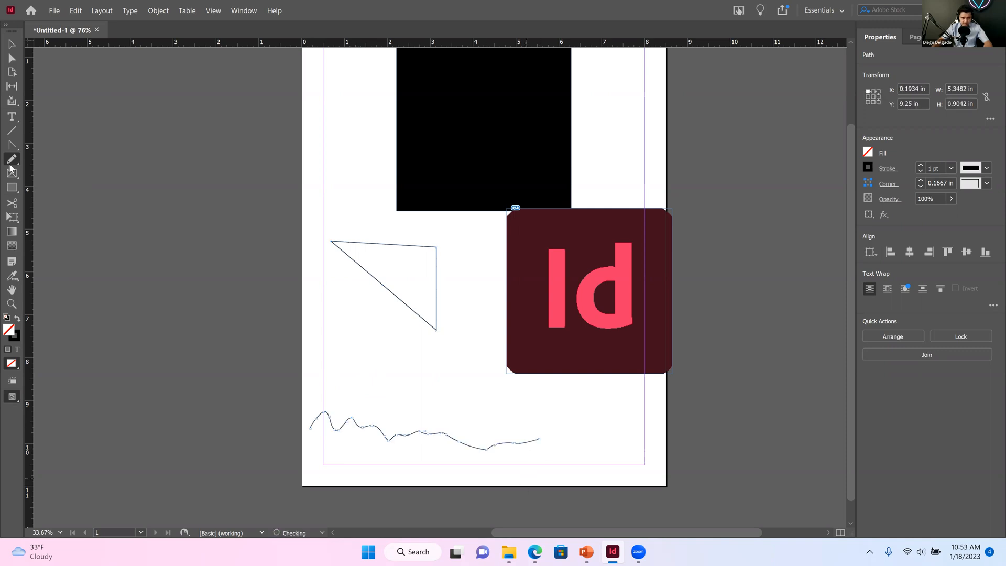
left_click(52, 182)
mouse_move(335, 426)
left_mouse_down()
mouse_move(328, 420)
mouse_move(376, 422)
mouse_move(405, 442)
mouse_move(382, 423)
mouse_move(398, 433)
mouse_move(456, 431)
mouse_move(424, 422)
mouse_move(434, 422)
mouse_move(422, 423)
mouse_move(483, 447)
mouse_move(420, 434)
mouse_move(494, 454)
mouse_move(390, 432)
mouse_move(540, 439)
left_mouse_up()
Erase both ends of the freehand line with the Erase tool, keeping a middle piece about 0.80 in wide.
right_click(12, 159)
left_click(61, 200)
mouse_move(395, 444)
left_mouse_down()
mouse_move(393, 434)
mouse_move(407, 449)
mouse_move(417, 425)
mouse_move(457, 451)
mouse_move(476, 433)
mouse_move(481, 449)
mouse_move(455, 439)
left_mouse_up()
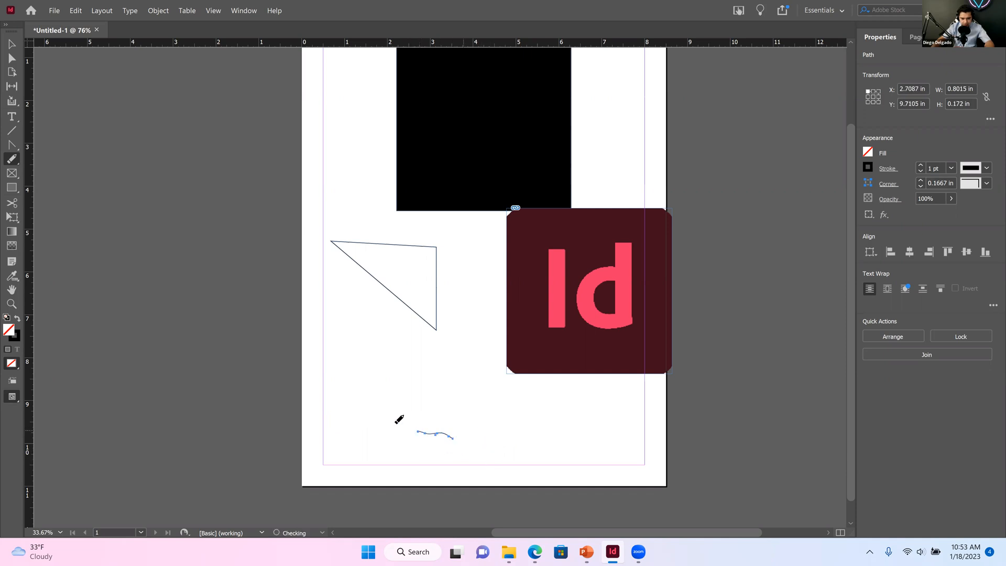
Undo the erasing, smoothing and drawing of the freehand line.
left_click(6, 43)
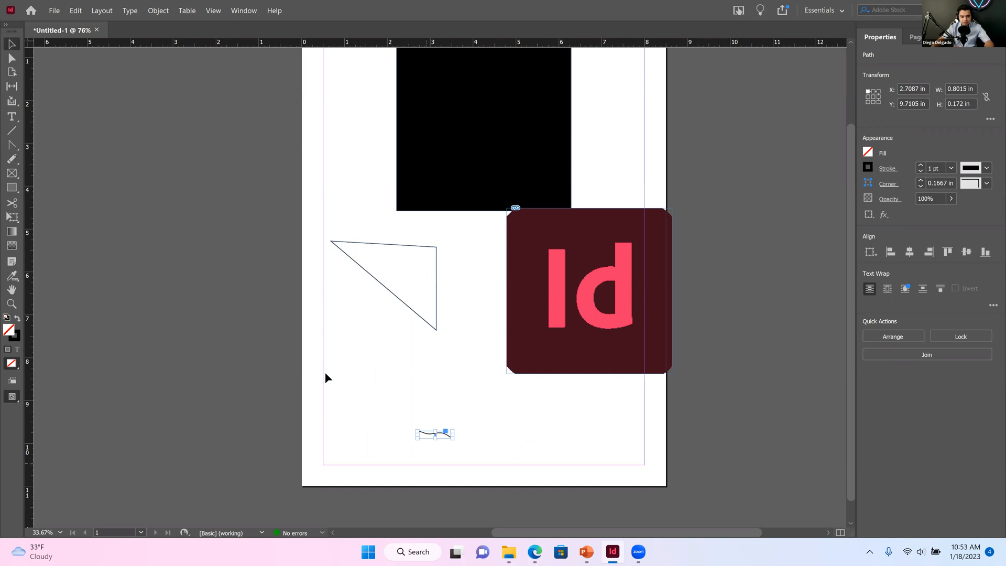
key("ctrl+z")
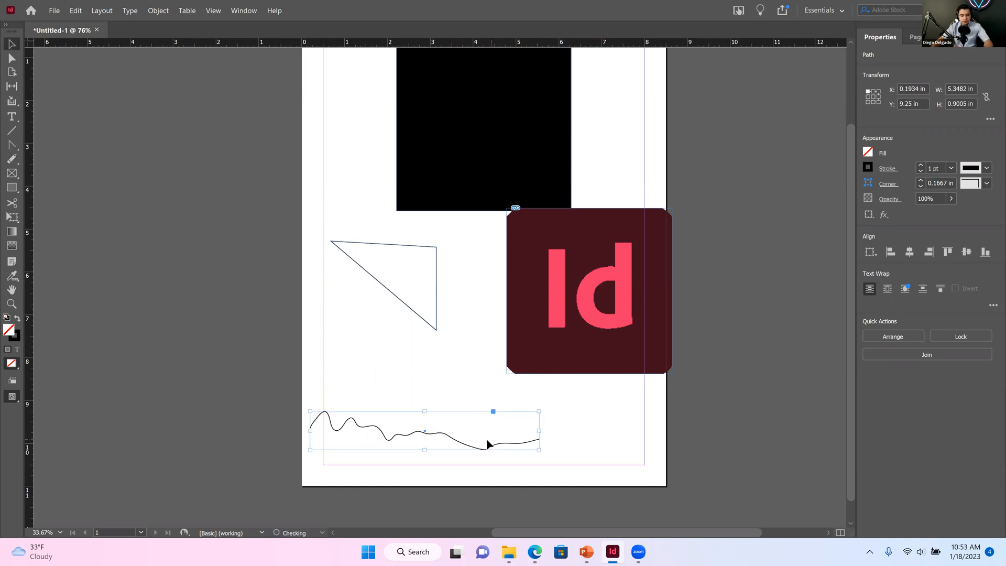
key("ctrl+z")
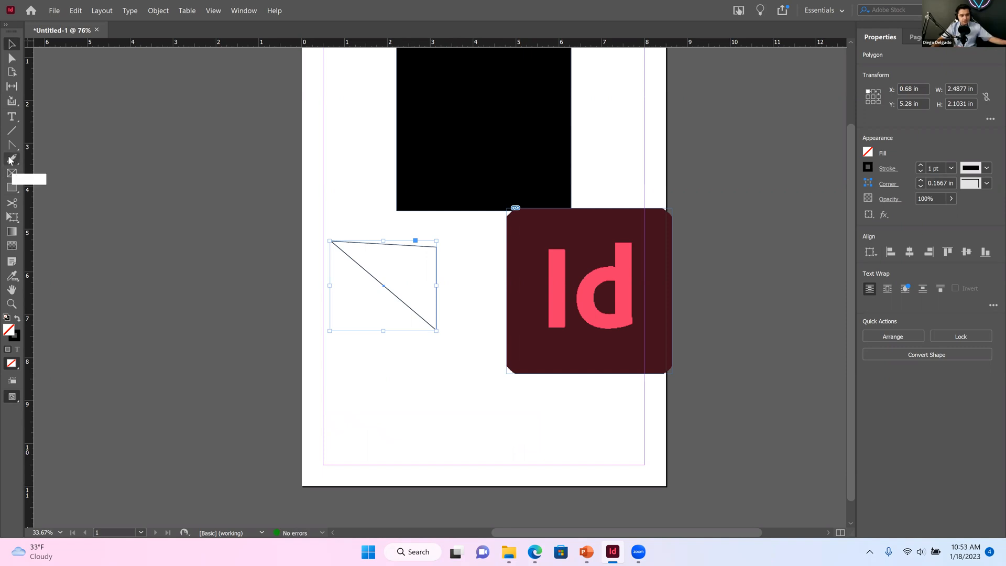
Delete the triangle from the page.
left_click(12, 160)
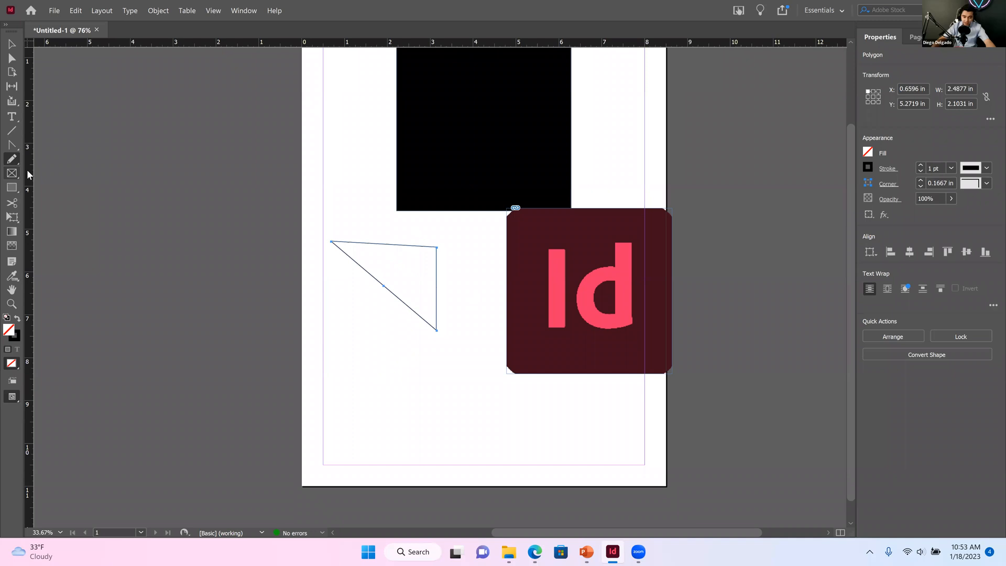
key("a")
key("v")
key("Delete")
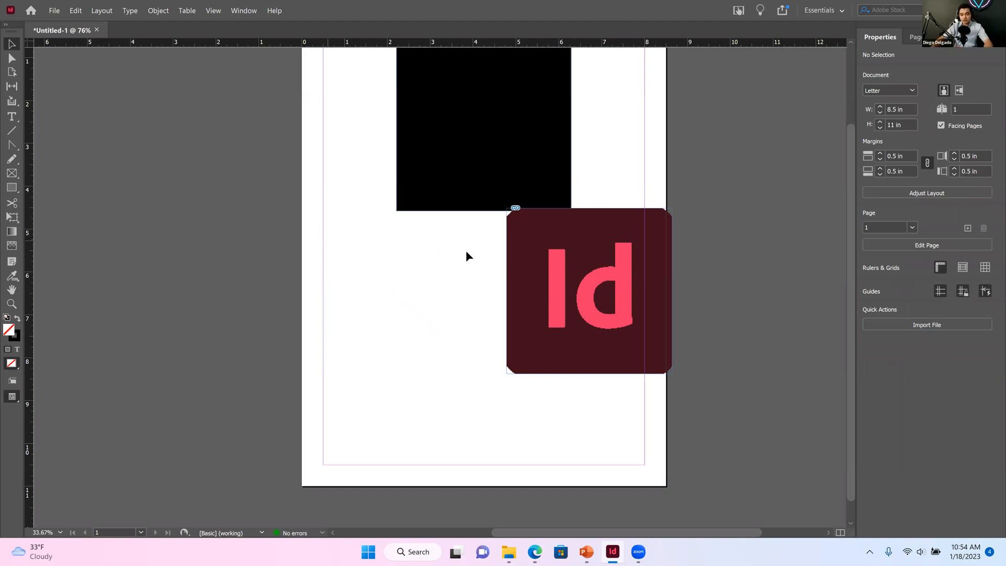
Move the logo to the page's upper-left area and the black square beside it at about X 4.25 in, Y 0.56 in.
left_click_drag(318, 150, 352, 93)
left_click_drag(596, 133, 683, 135)
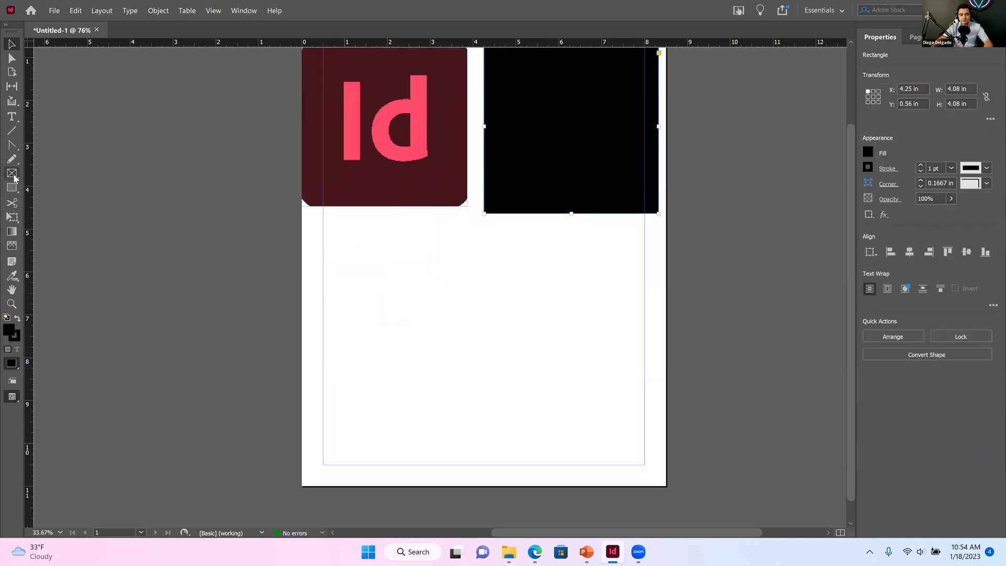
Draw a rectangle frame about 5.42 × 3.64 in below the logo and the black square, and undo it.
right_click(14, 175)
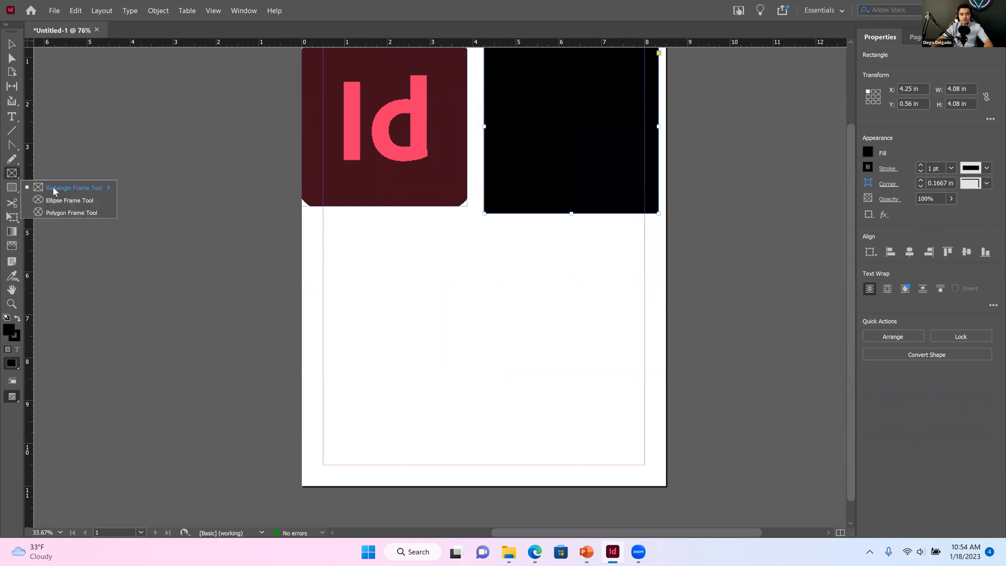
left_click(53, 188)
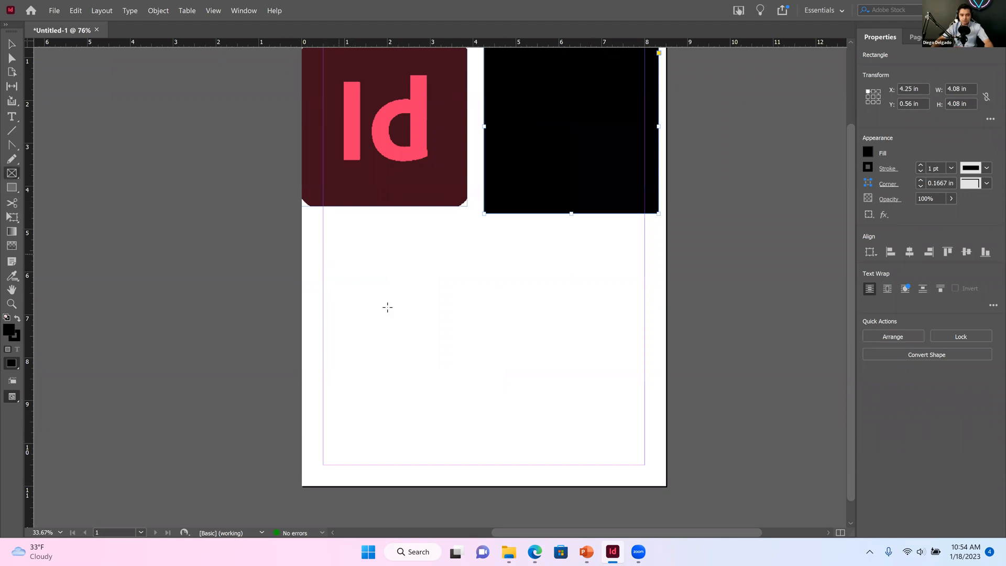
left_click_drag(550, 393, 596, 409)
left_click_drag(405, 343, 413, 363)
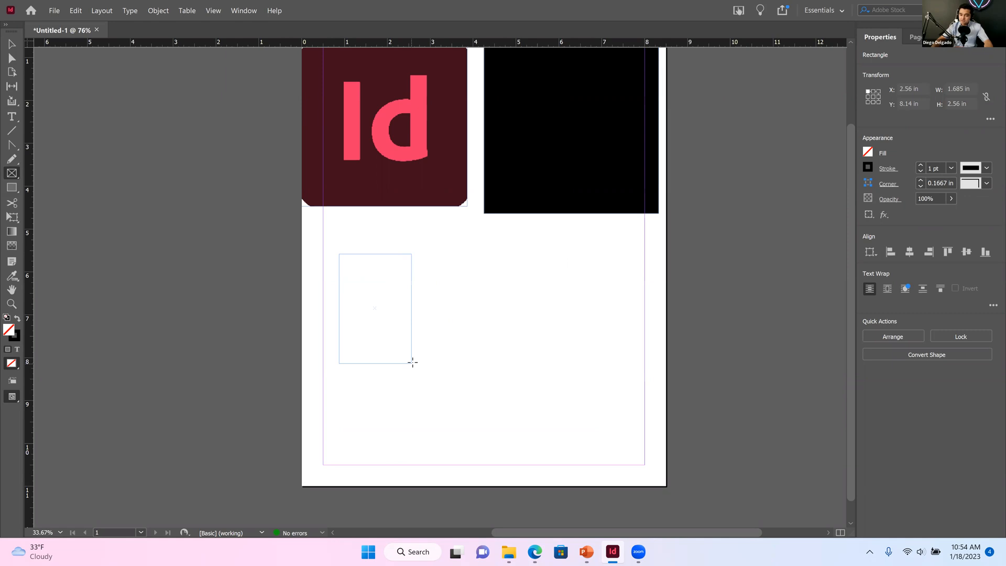
left_click_drag(482, 391, 565, 424)
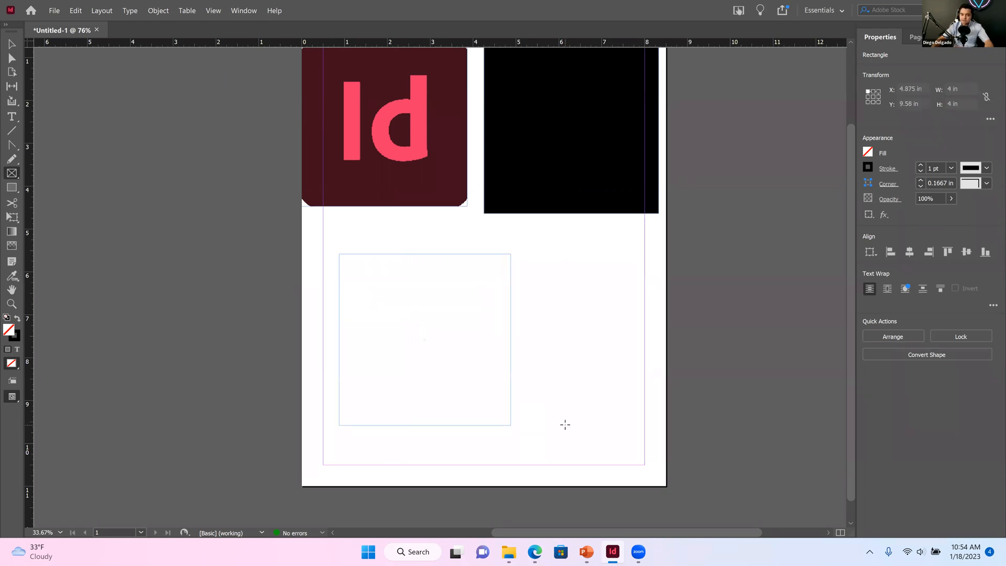
left_click_drag(565, 425, 540, 385)
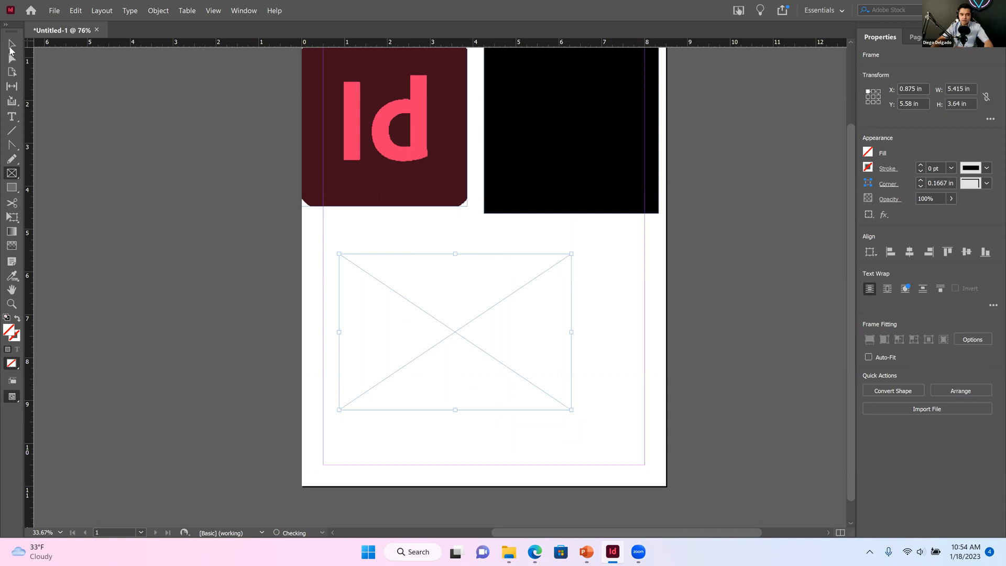
left_click(11, 47)
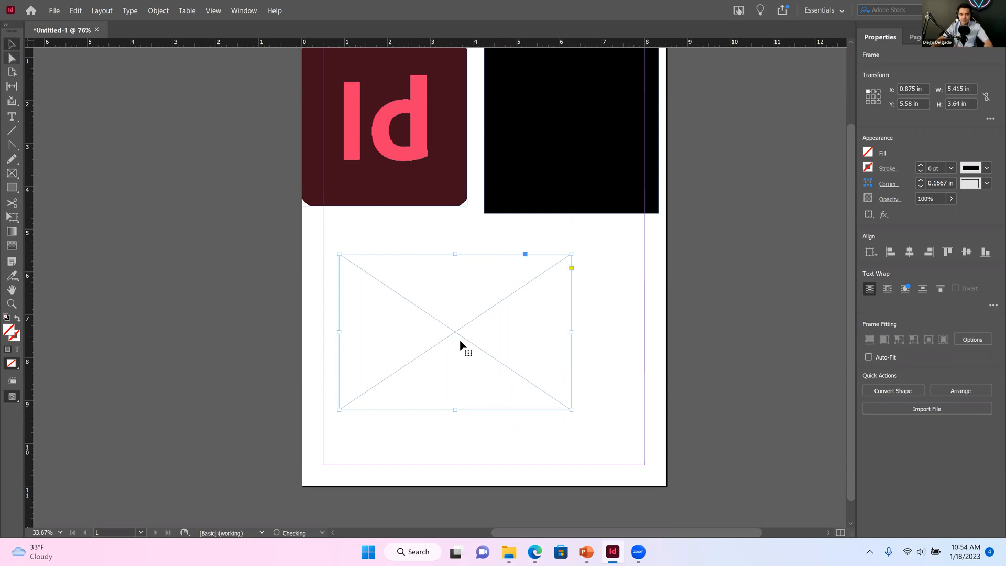
key("ctrl+z")
Draw a square rectangle frame about 3.86 × 3.86 in below the logo, at about X 1.86 in, Y 5.34 in.
left_click(11, 173)
left_click_drag(381, 243, 602, 408)
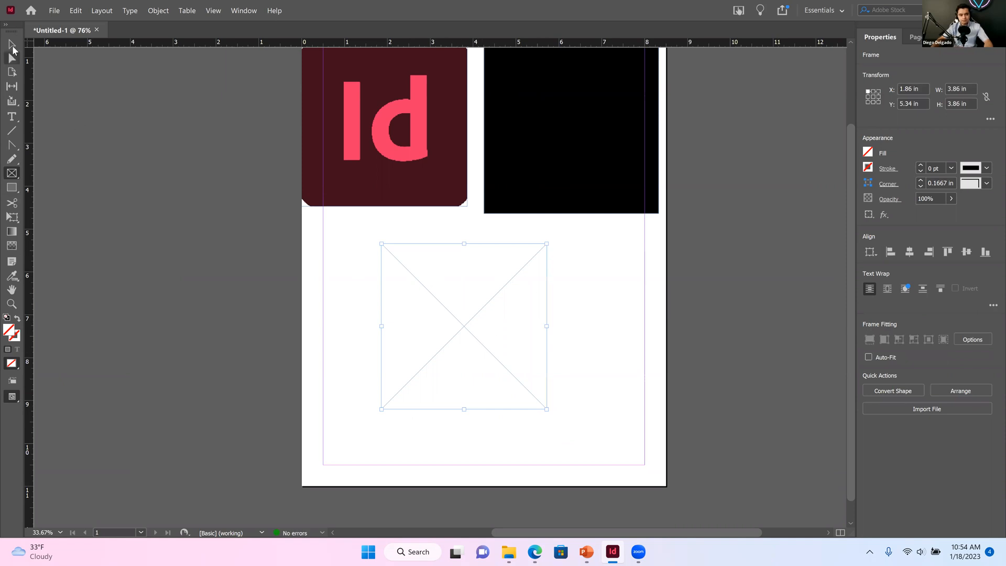
key("v")
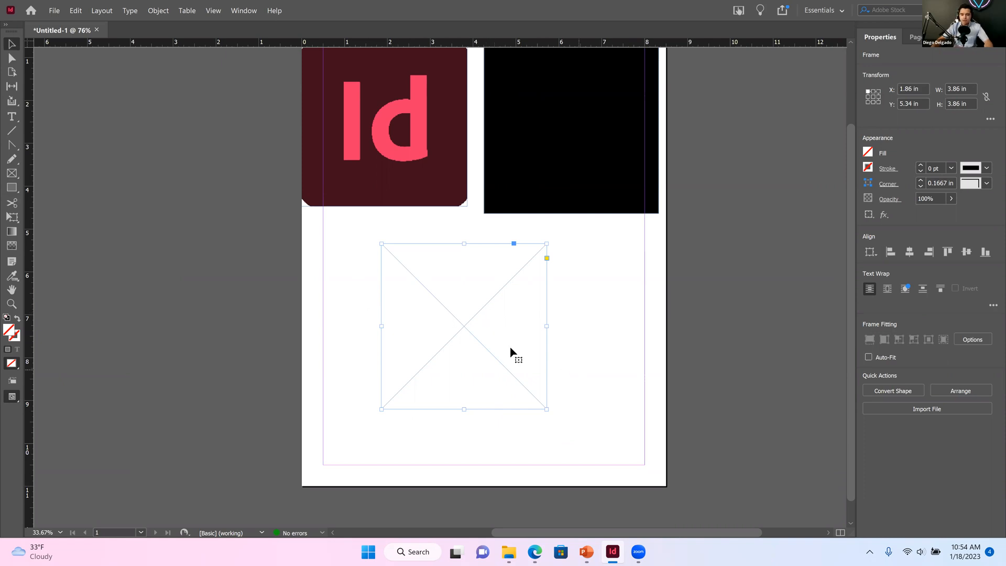
Import the InDesign Logo image into the square frame.
left_click(949, 408)
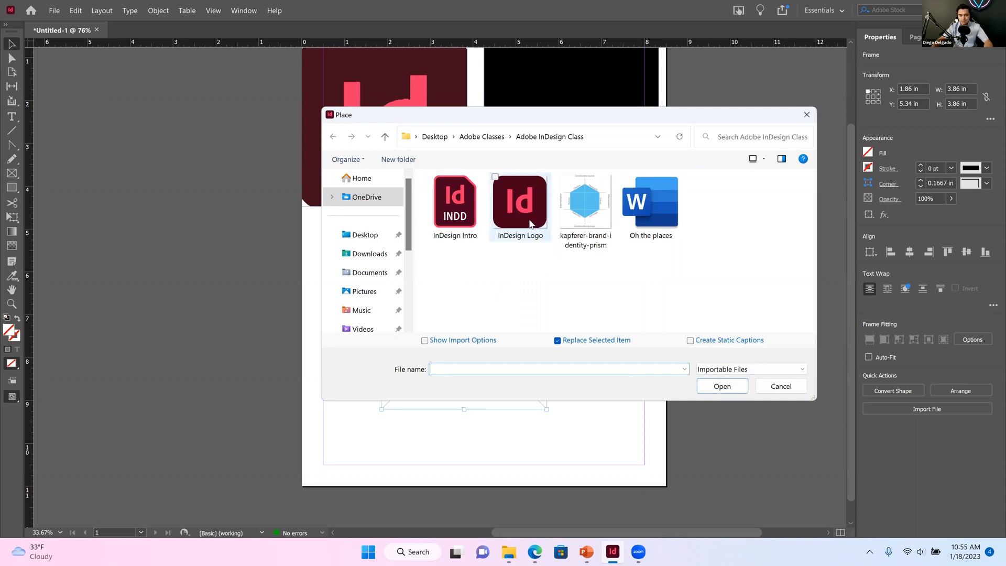
left_click(530, 222)
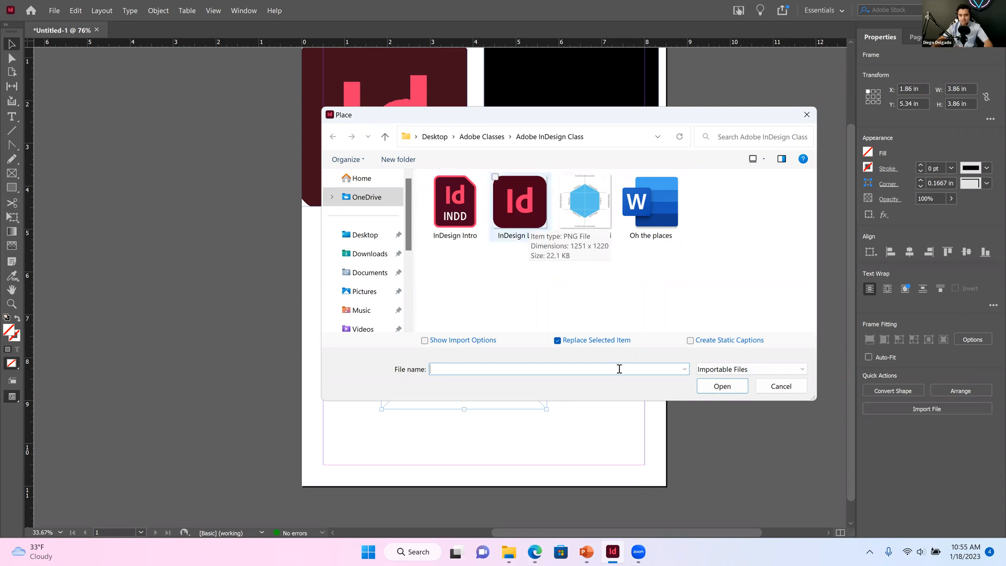
left_click(722, 386)
left_click(435, 302)
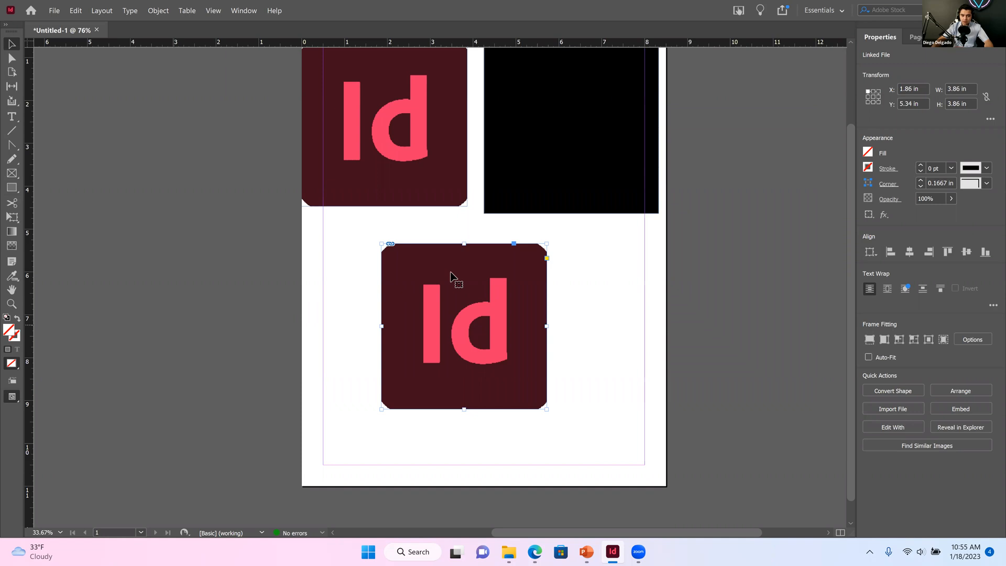
Move the framed logo to about X 2.75 in, Y 5.58 in, and undo both the move and the image placement.
left_click_drag(464, 326, 502, 338)
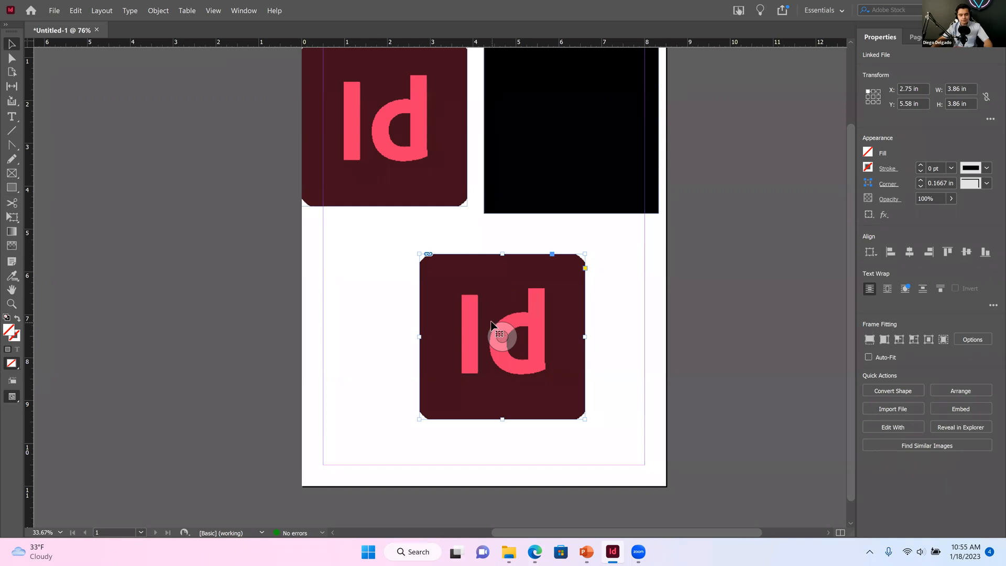
key("ctrl+z")
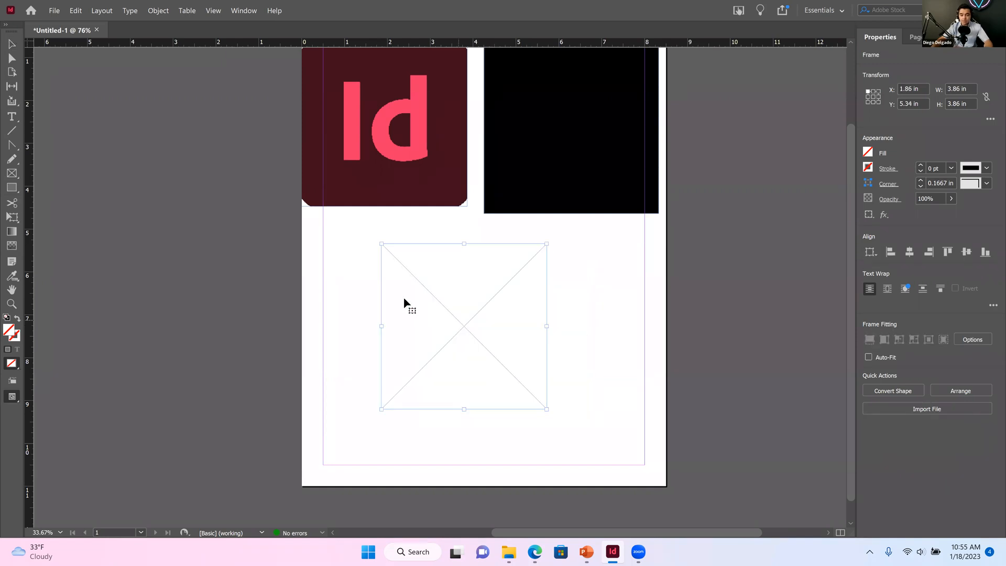
key("v")
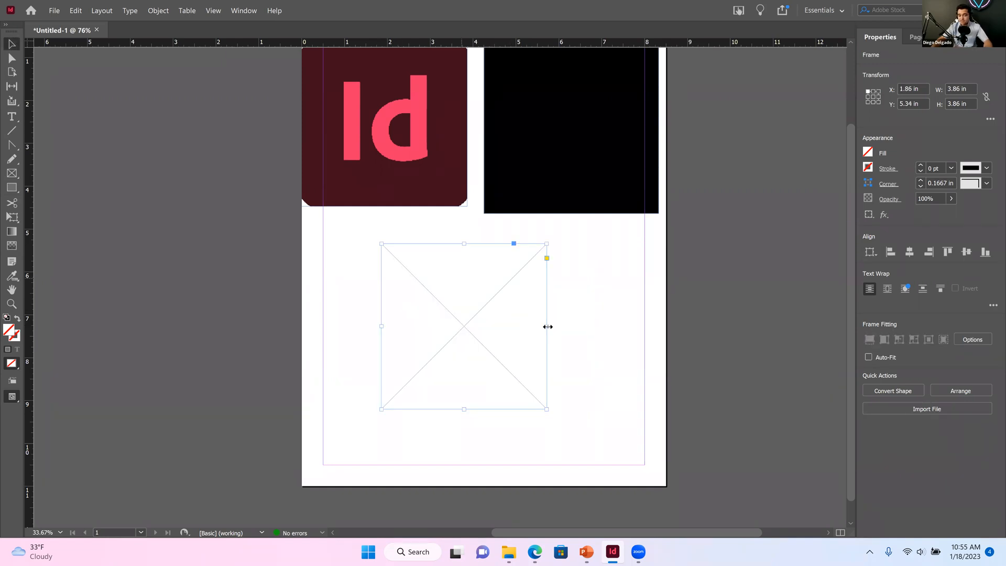
Import the Word document "Oh the places" into the empty square frame and deselect the frame.
left_click(907, 408)
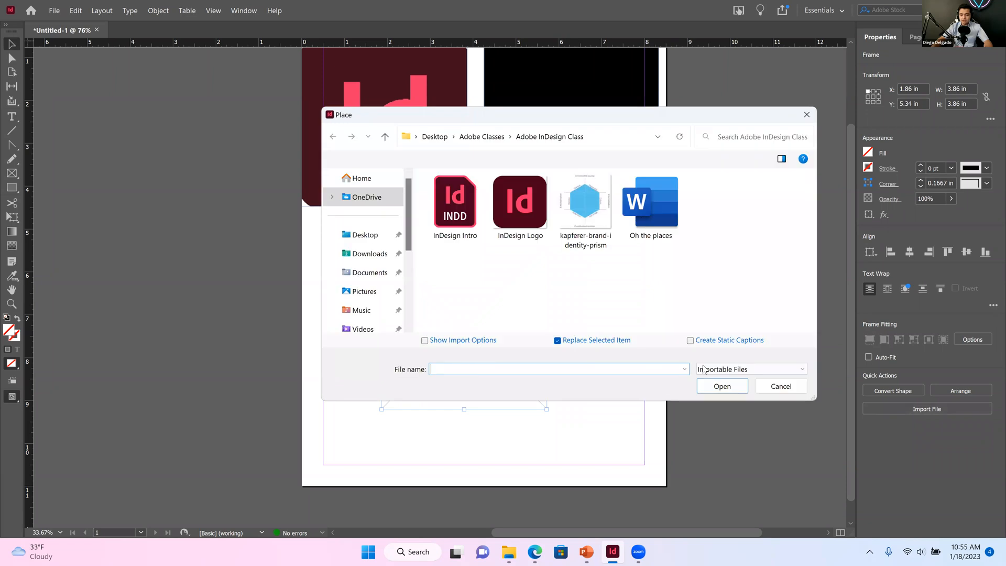
left_click(727, 386)
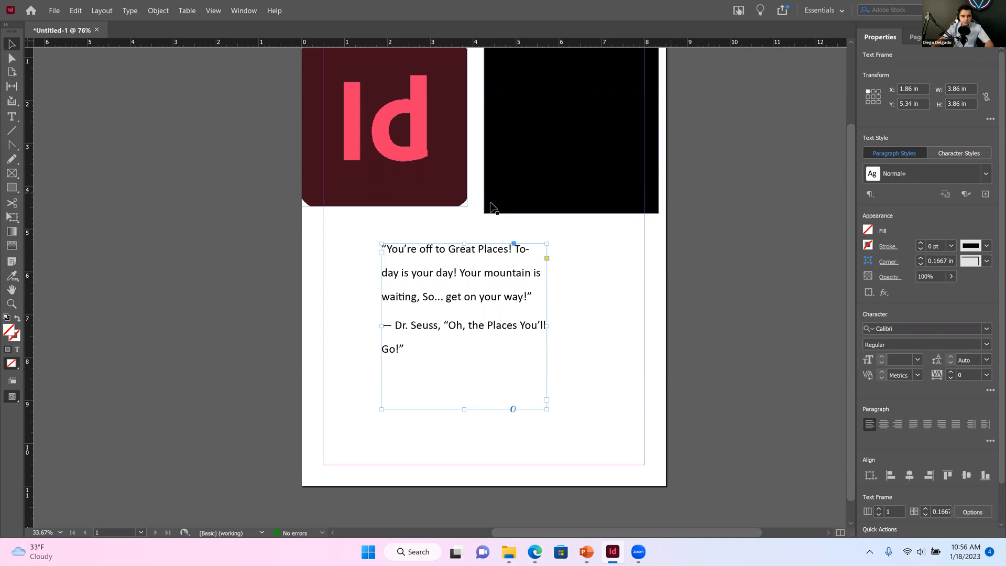
key("ctrl+d")
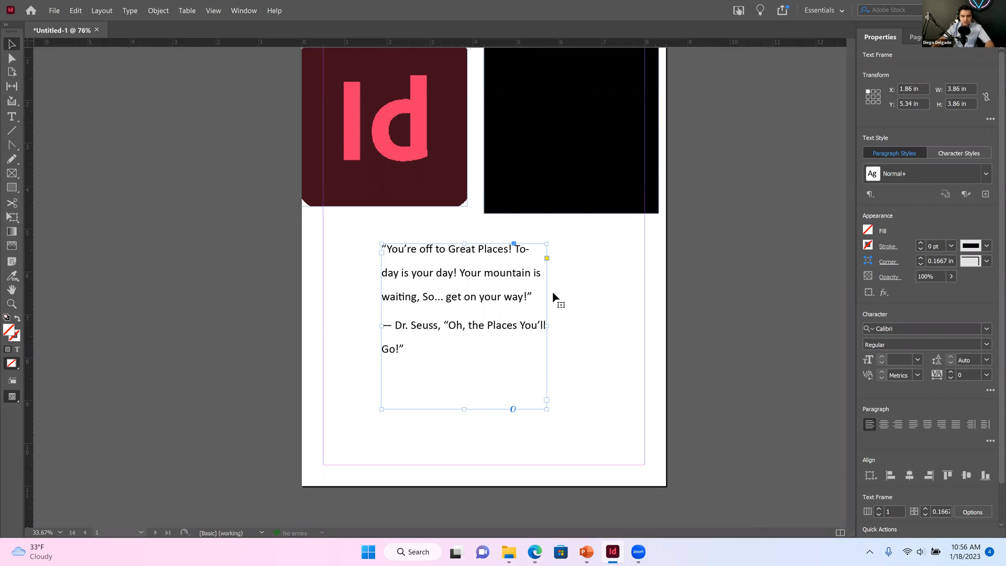
left_click(588, 272)
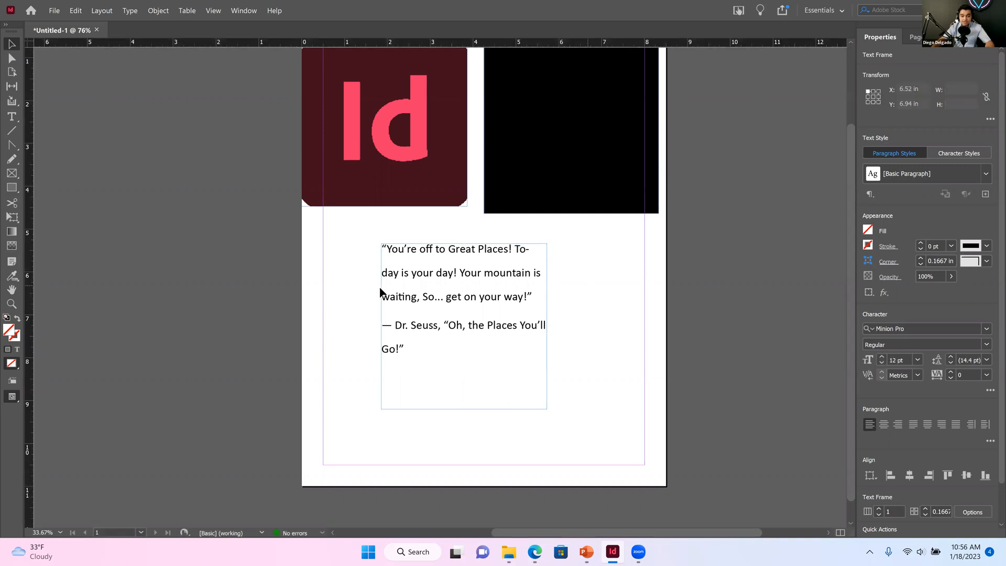
Delete the text frame holding the imported quote.
left_click(512, 318)
key("Delete")
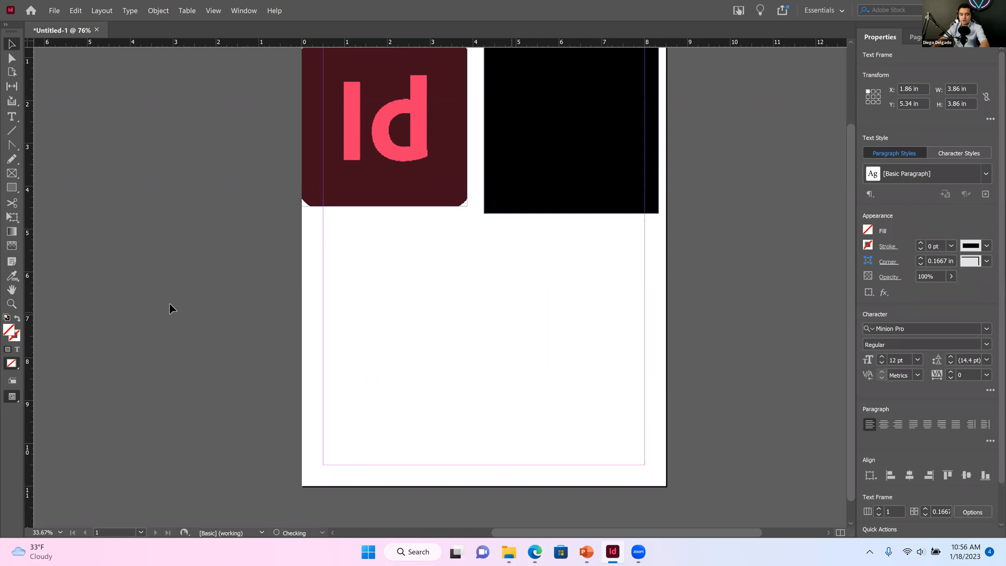
Draw a square rectangle about 2.72 × 2.72 in at about X 1.5 in, Y 6.14 in, and fill it with the C=100 cyan swatch.
right_click(10, 188)
left_click(42, 201)
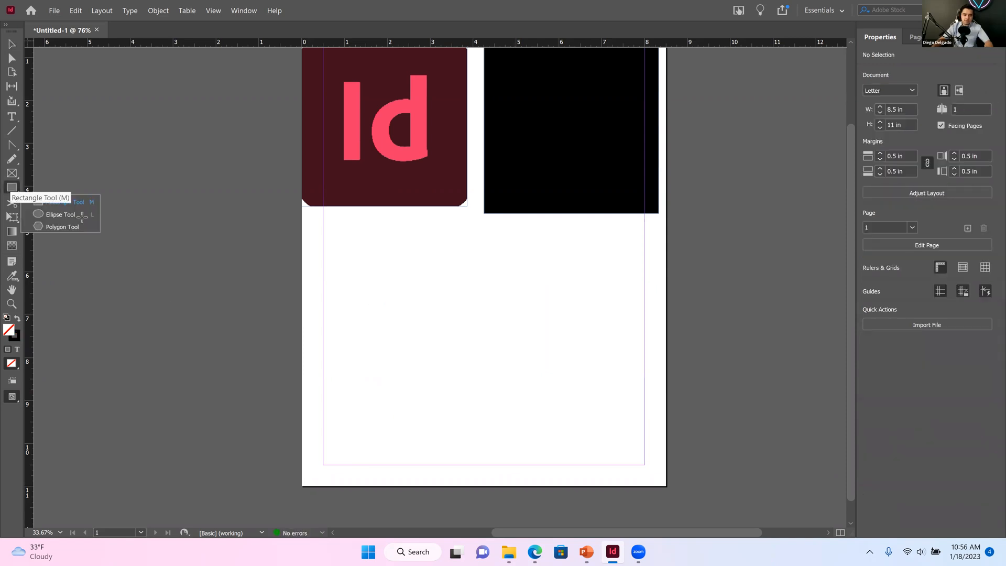
left_click_drag(366, 278, 521, 396)
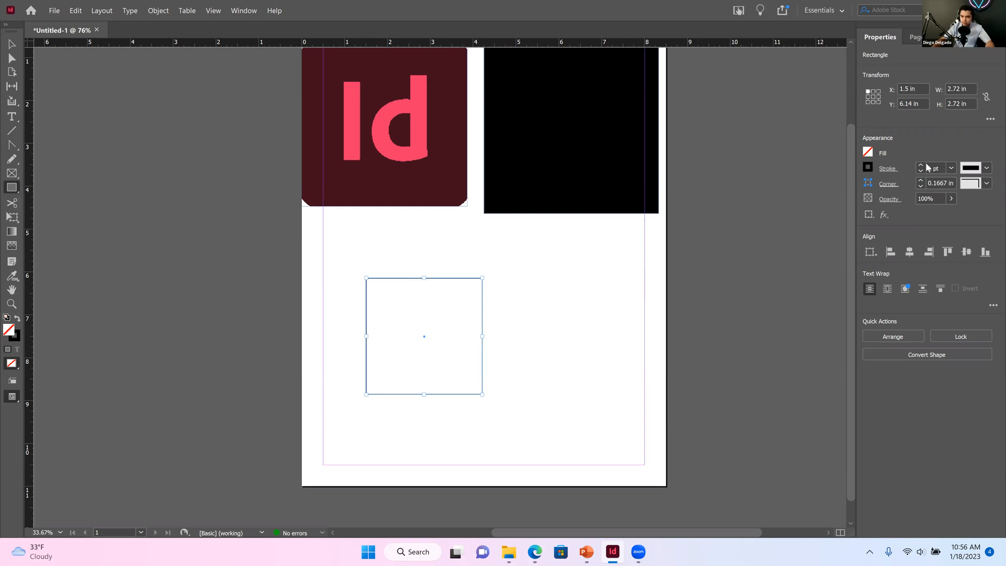
left_click(869, 153)
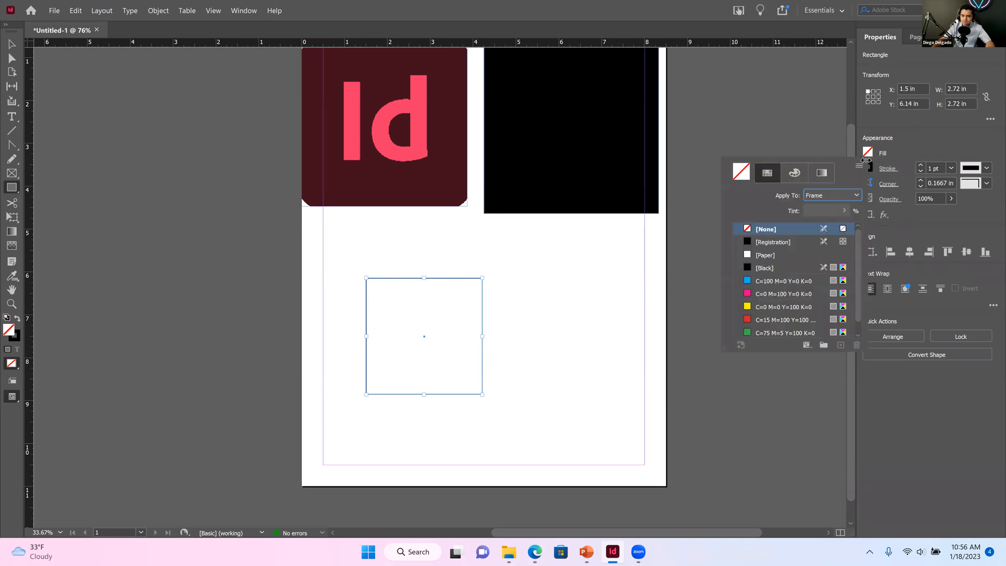
left_click(768, 281)
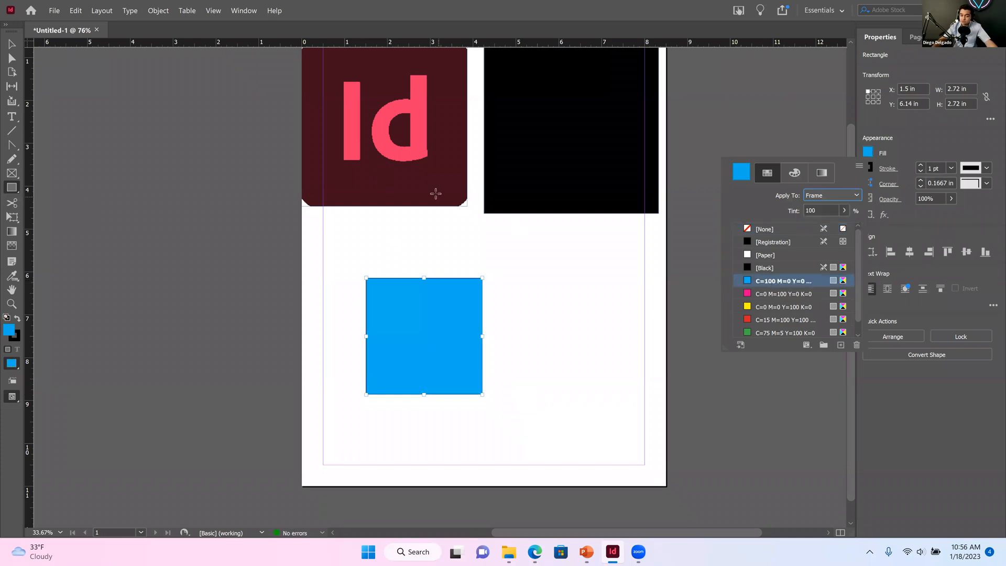
Delete the cyan square from the lower part of the page.
left_click(15, 191)
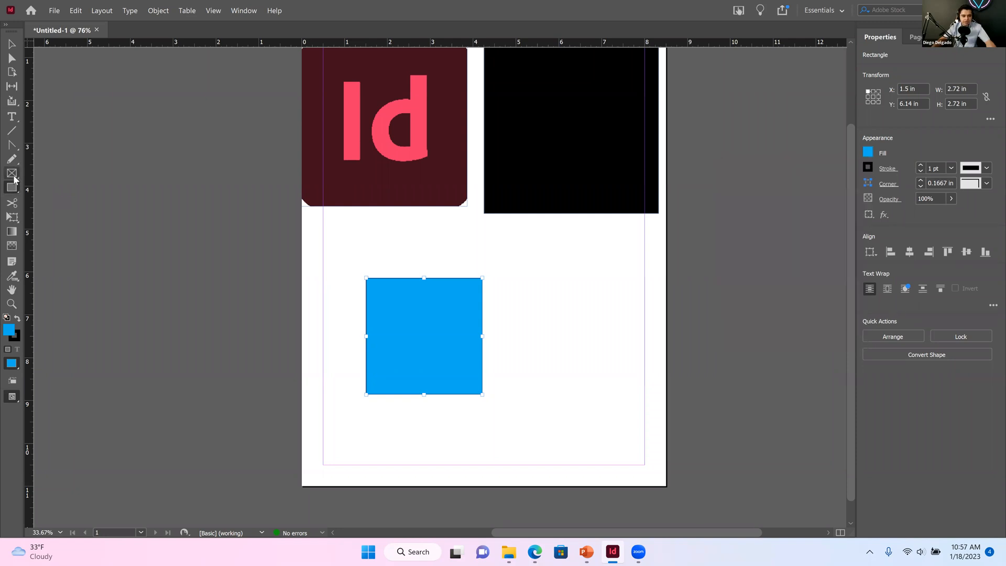
left_click(14, 192)
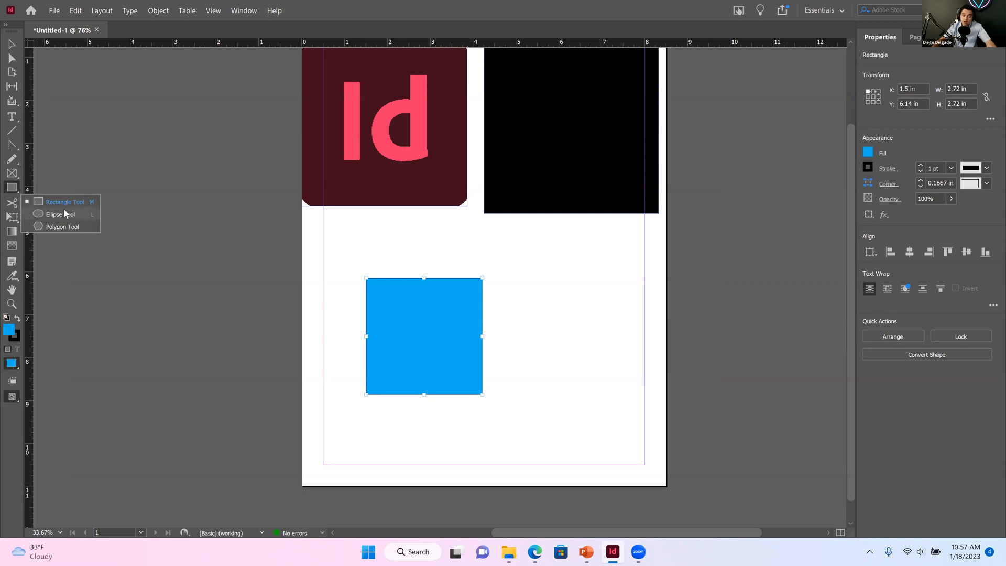
left_click(16, 178)
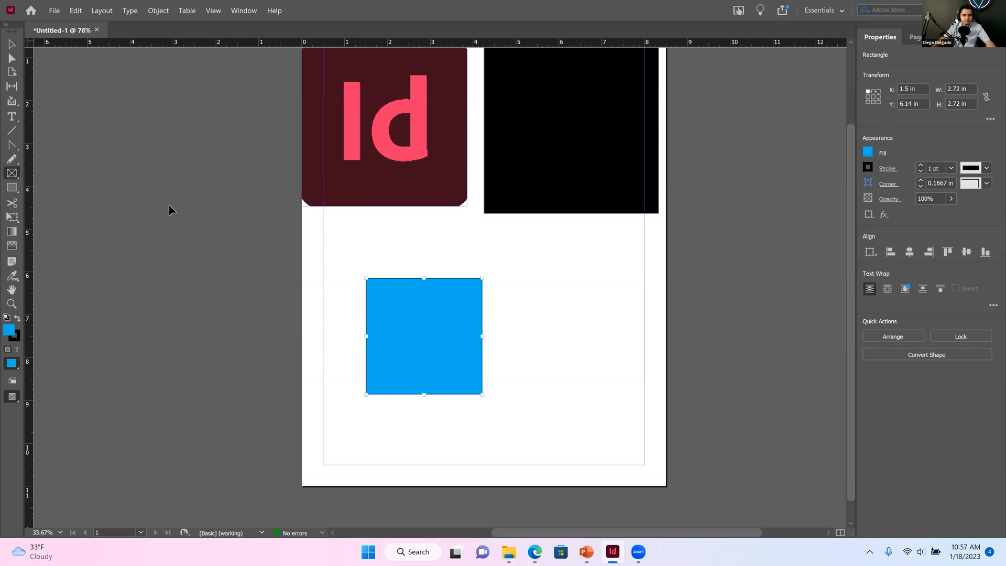
key("v")
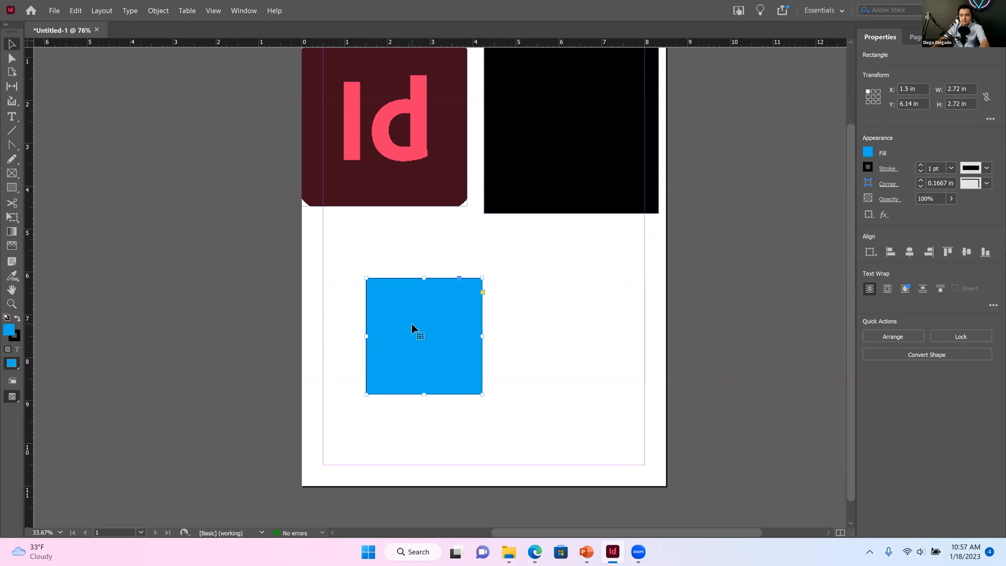
key("Delete")
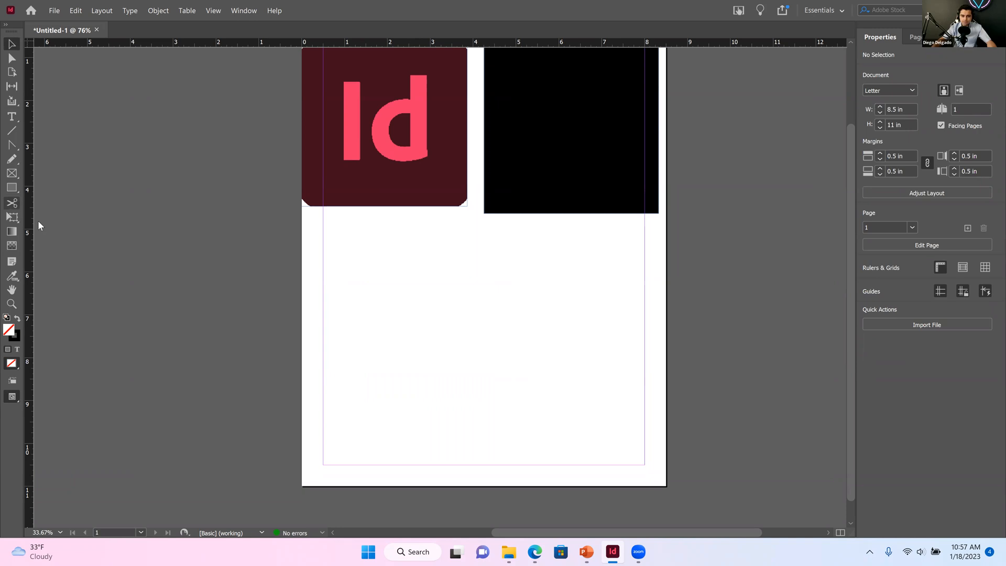
Move the InDesign logo image down the page to about X 2.015 in, Y 5.38 in.
left_click(11, 203)
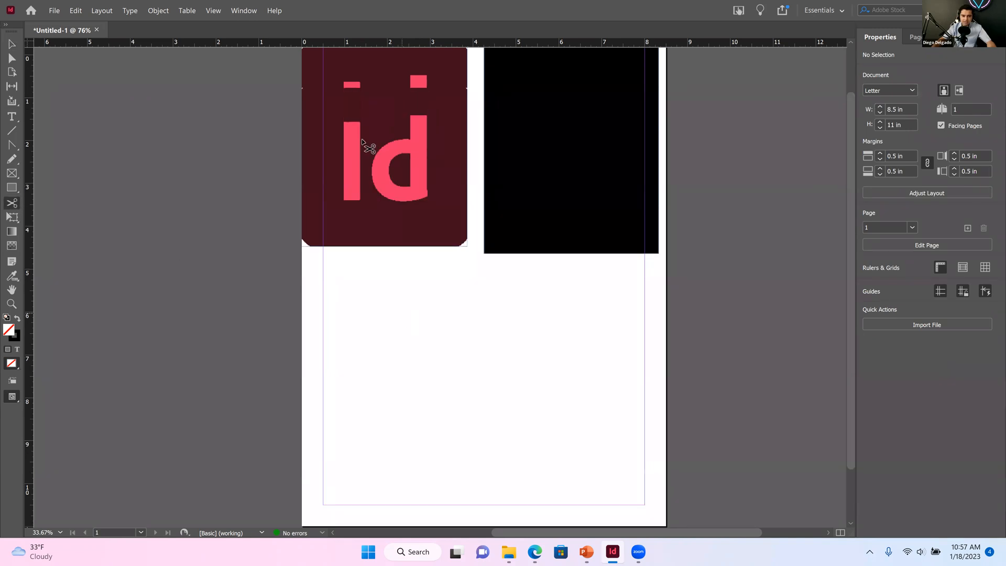
scroll(366, 143, "up", 3)
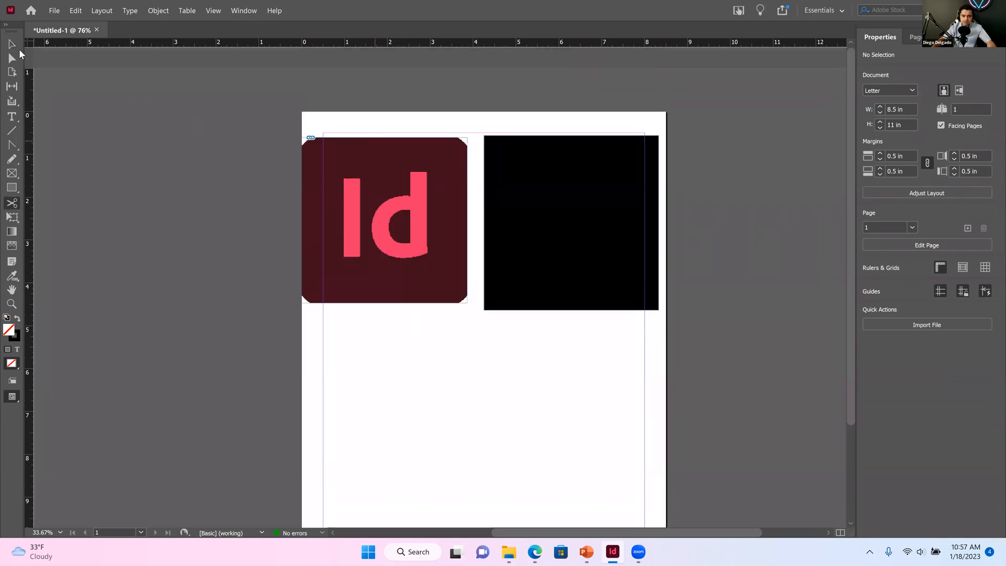
key("v")
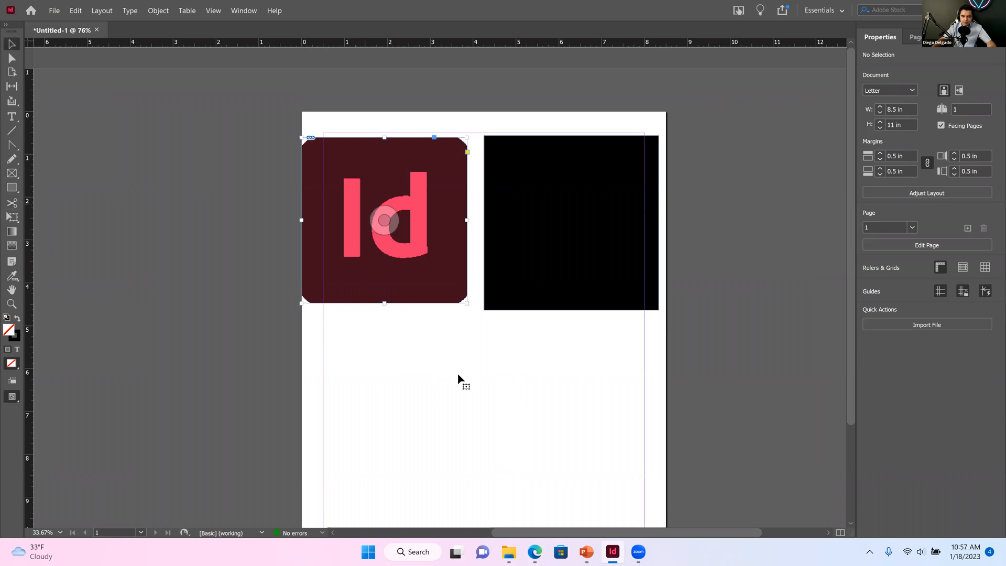
left_click(381, 287)
Cut the logo diagonally between its lower and upper edges with the Scissors tool and move the right-hand piece to about X 5.66 in.
left_click(12, 203)
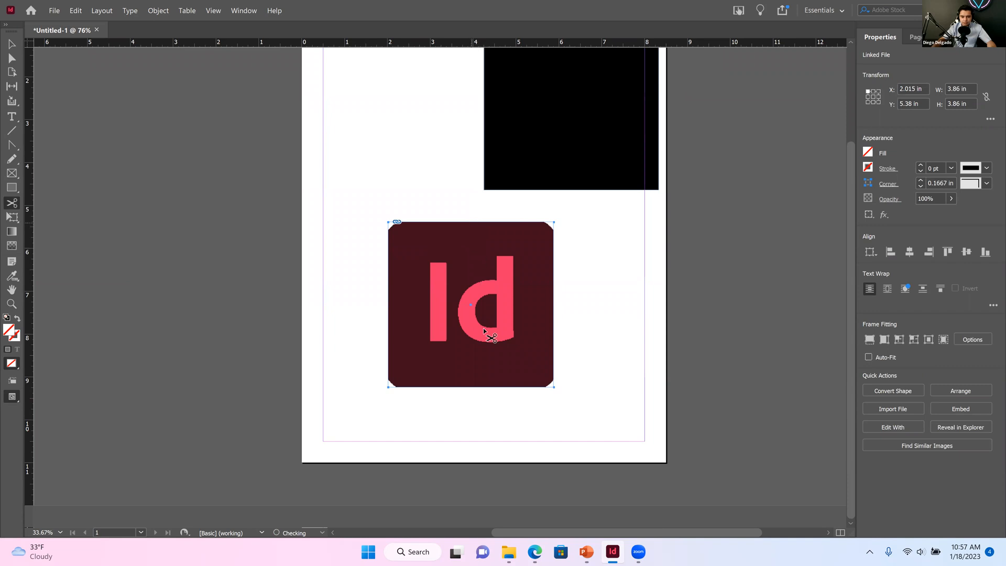
left_click(504, 387)
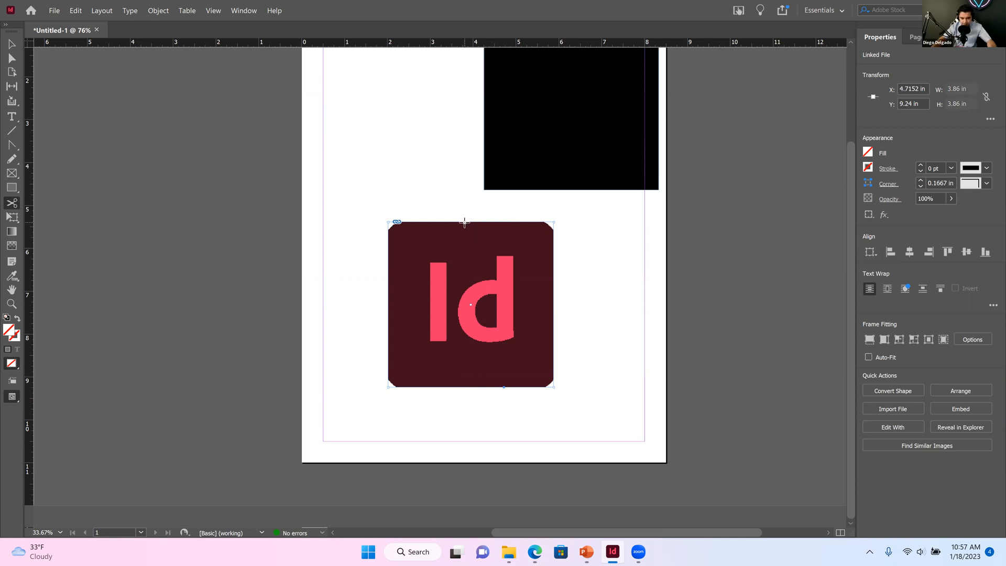
left_click(466, 223)
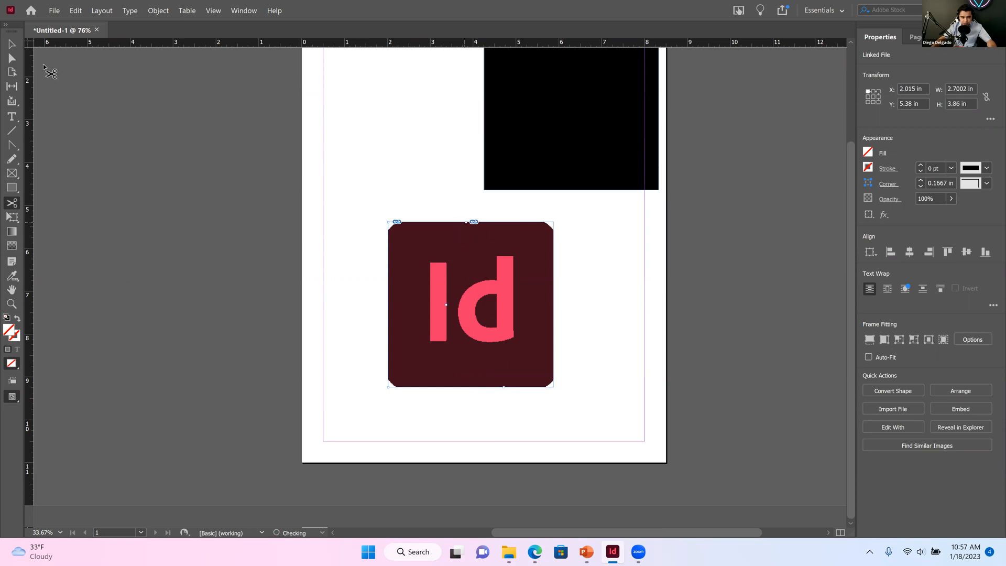
key("v")
left_click(509, 304)
left_click_drag(545, 281, 624, 282)
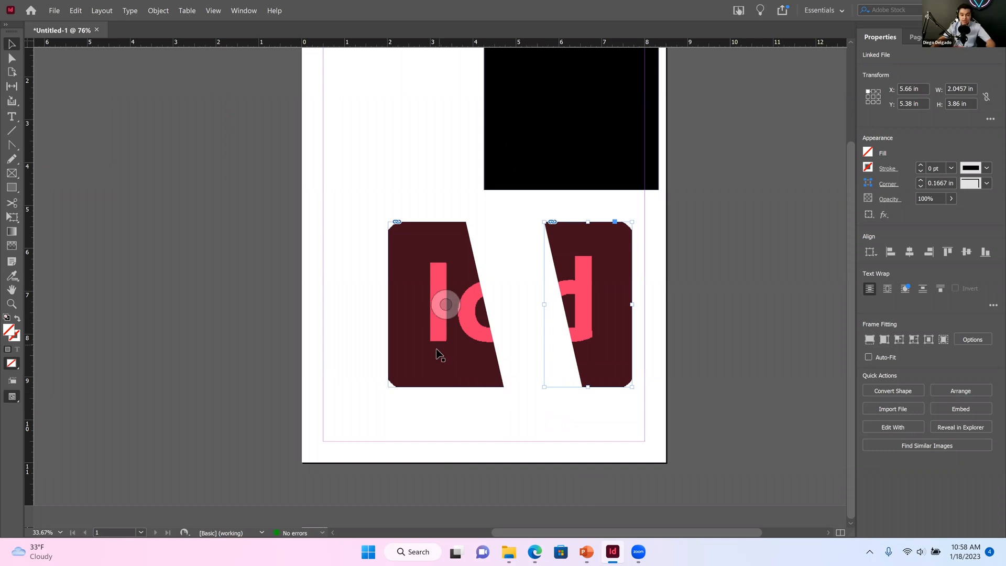
Undo the piece's move and the Scissors cuts on the logo.
key("ctrl+z")
key("ctrl+z")
key("ctrl+z")
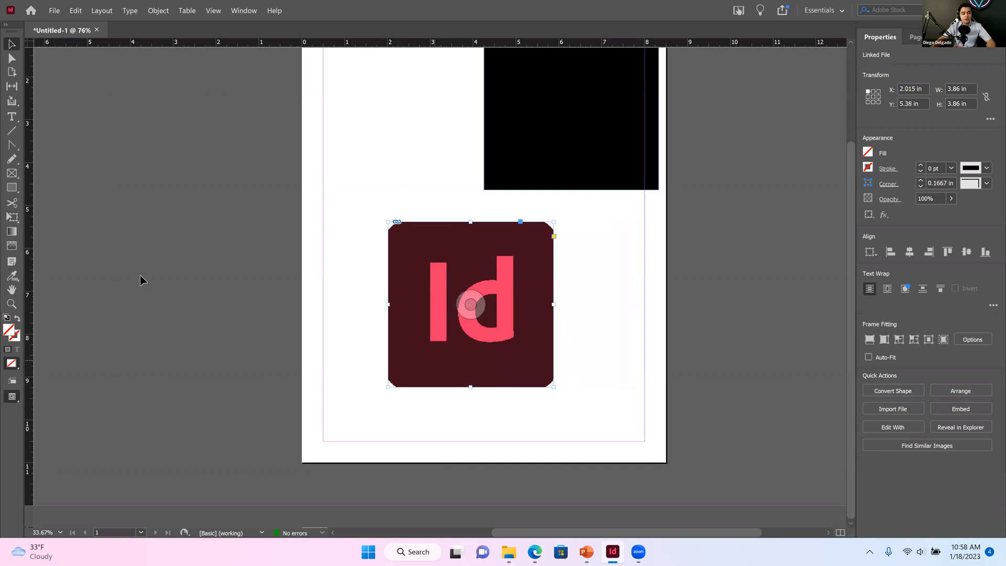
Try stretching the logo with Free Transform to about 5.285 in wide and a greater height, and undo the stretching.
left_click(13, 218)
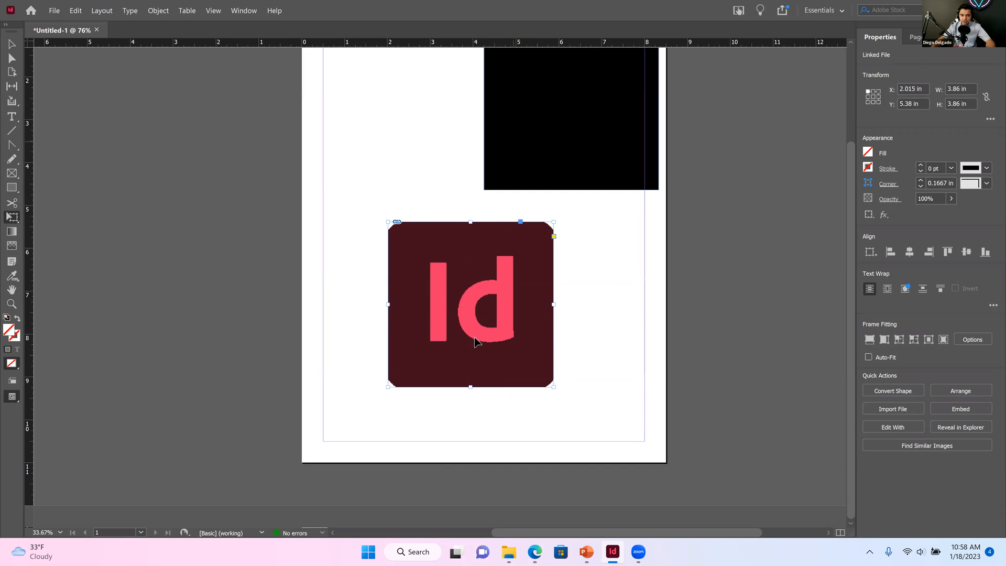
left_click_drag(554, 305, 615, 308)
left_click_drag(502, 387, 509, 434)
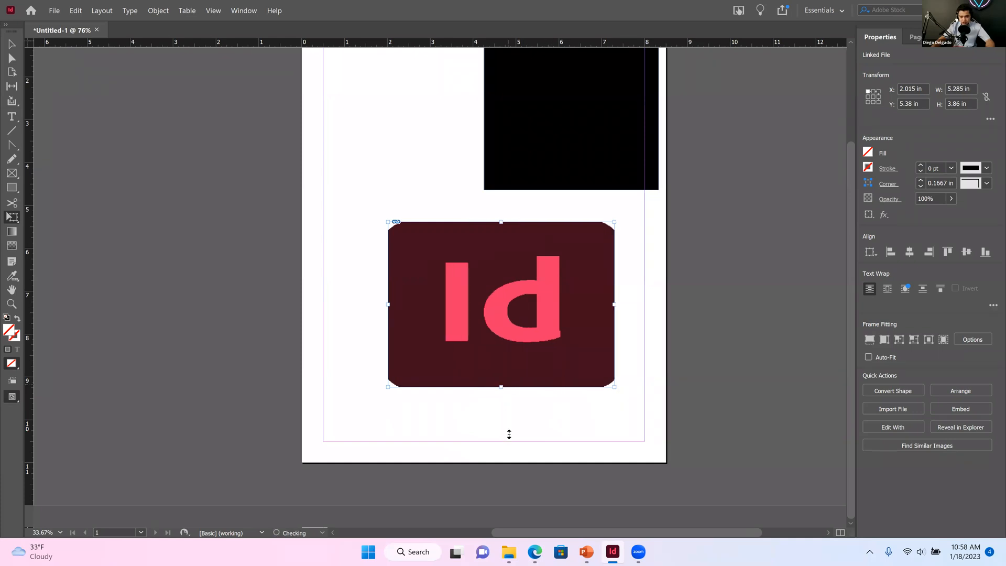
key("ctrl+z")
key("ctrl+z")
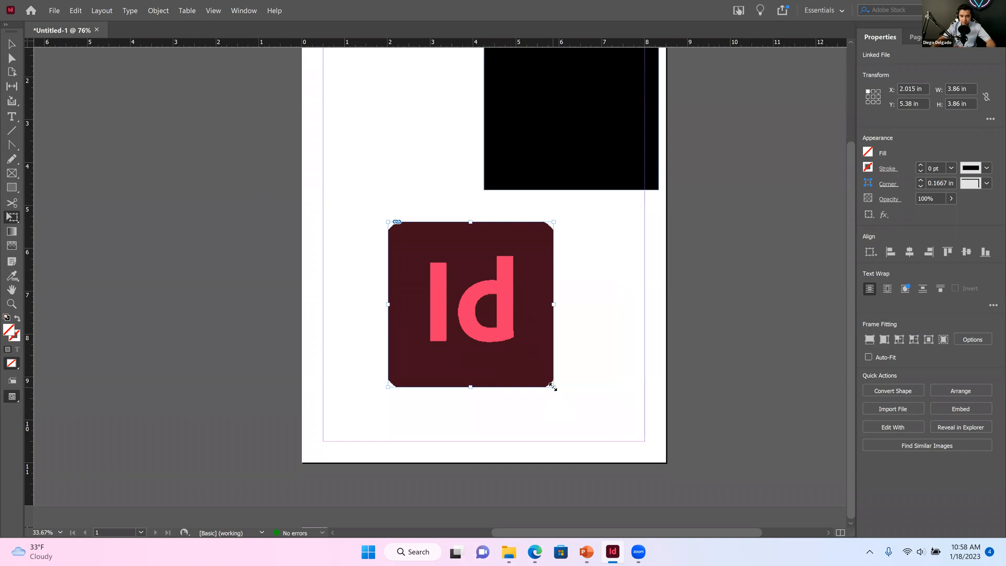
Scale the logo proportionally to about 3.72 × 3.72 in with Free Transform, and undo a trial clockwise rotation.
left_click_drag(554, 387, 634, 400)
left_click_drag(549, 345, 583, 337)
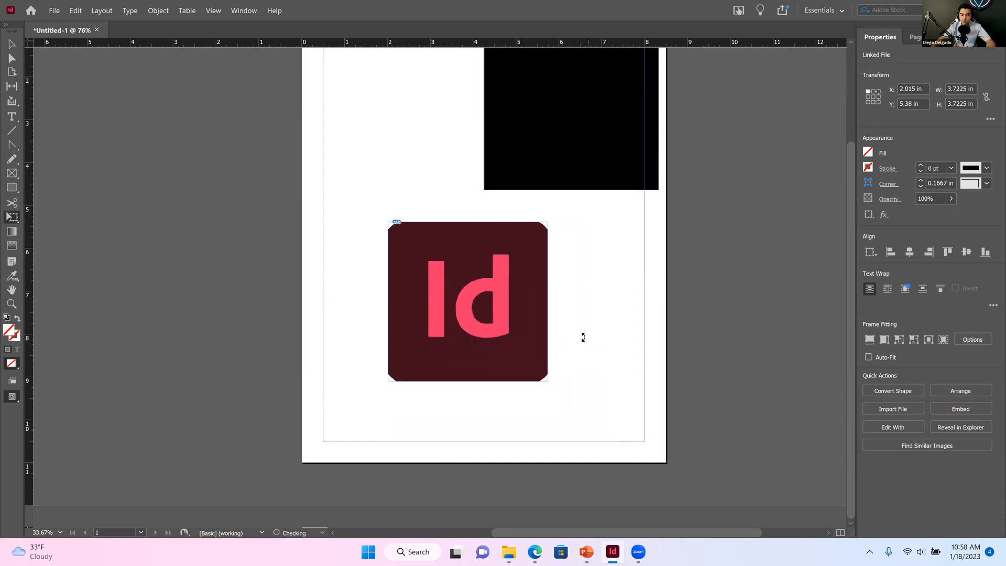
left_click_drag(528, 182, 653, 326)
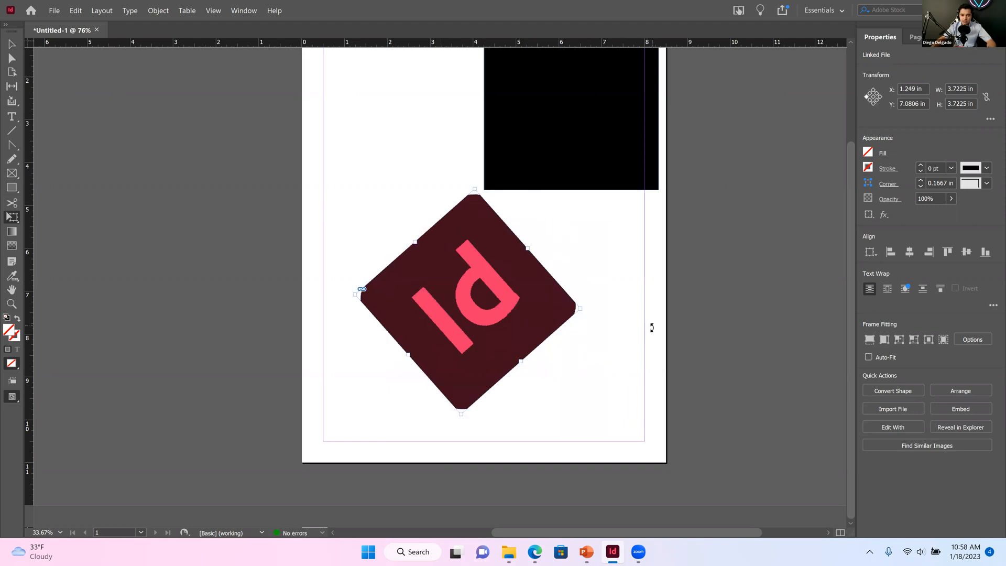
key("ctrl+z")
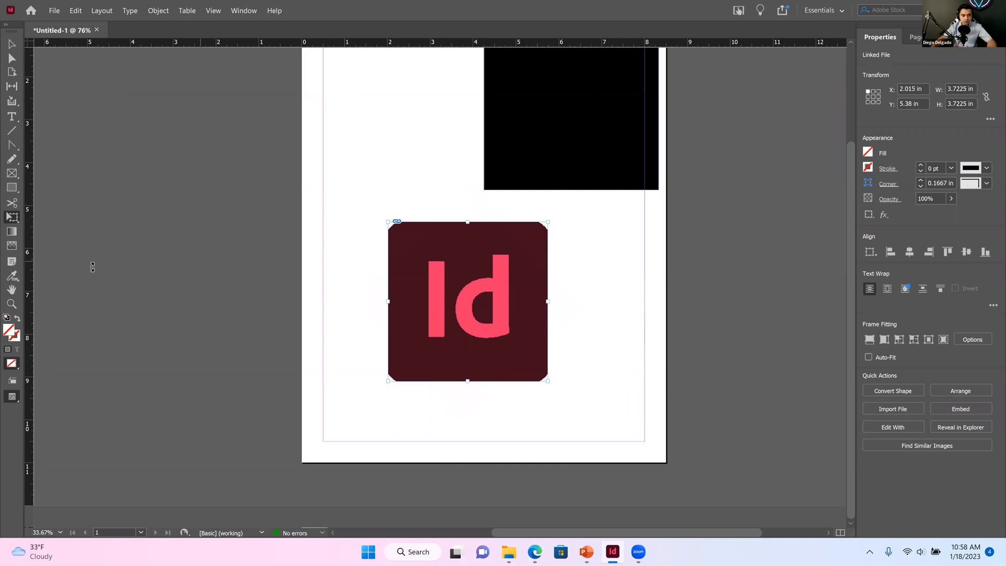
Move the black square above the logo to about X 2.21 in, Y 1 in.
left_click(12, 44)
left_click_drag(592, 124, 241, 265)
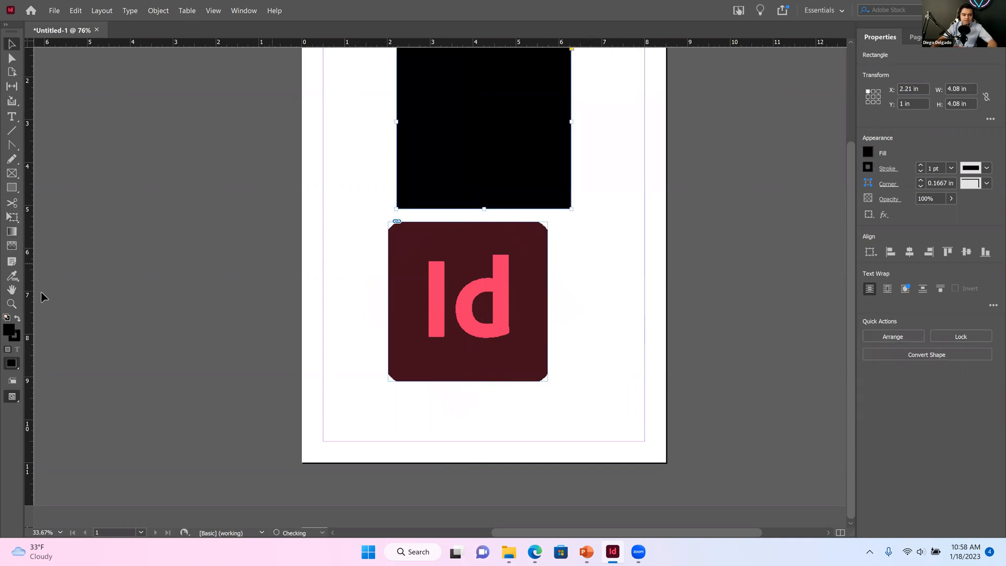
Apply a white-to-black linear gradient fill to the black square.
left_click(12, 231)
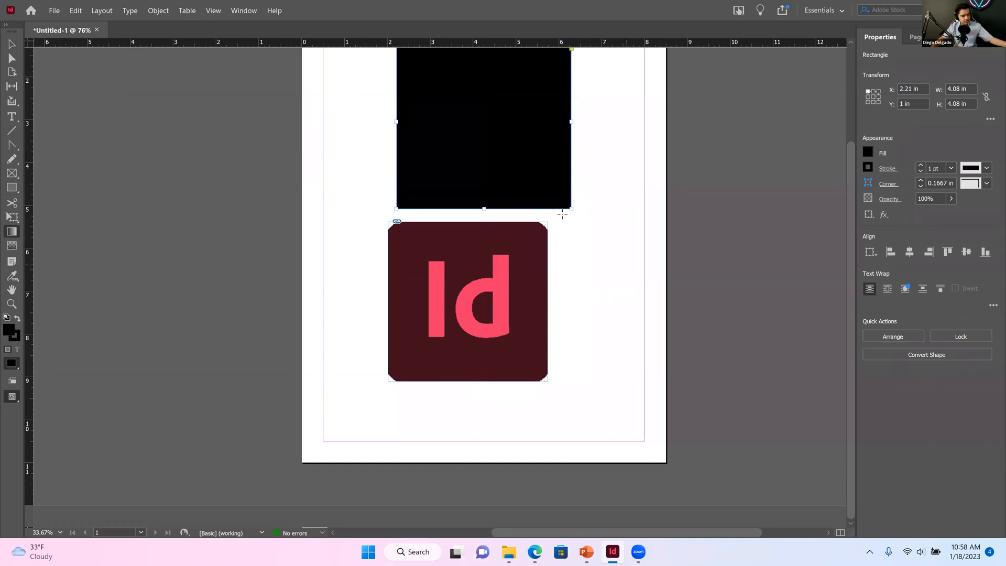
scroll(562, 214, "up", 3)
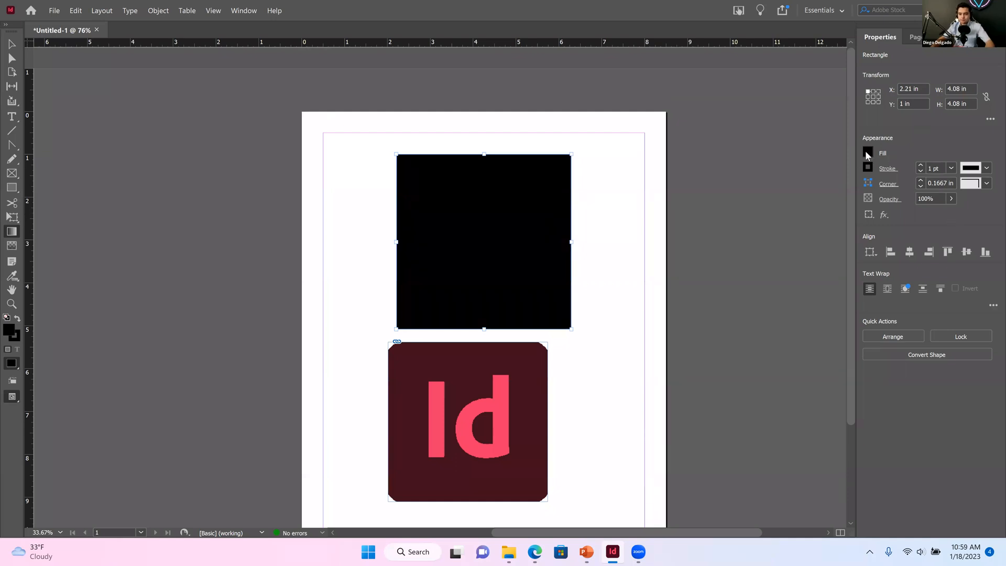
key("period")
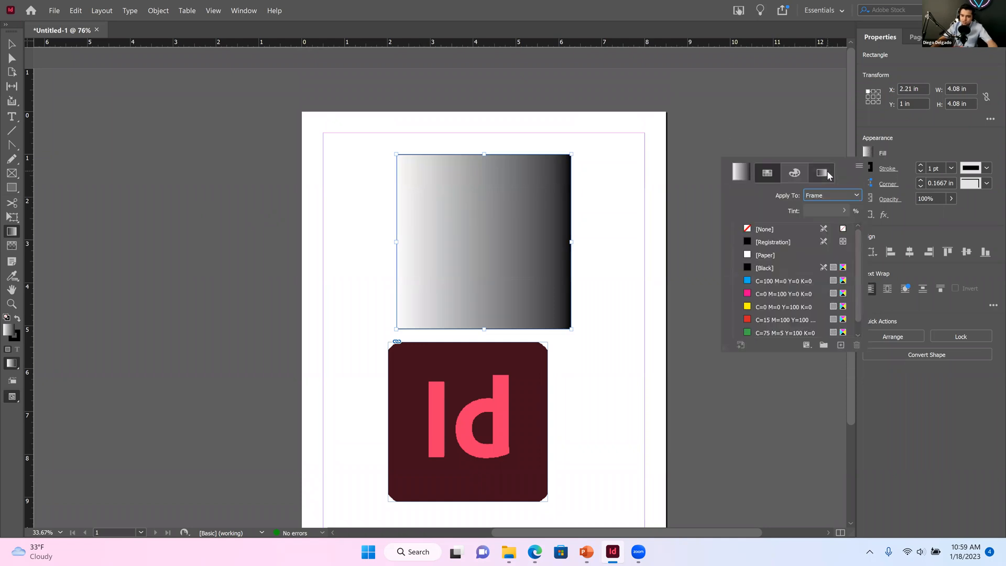
Change the white starting stop of the square's gradient to light blue using the colour spectrum.
left_click(828, 175)
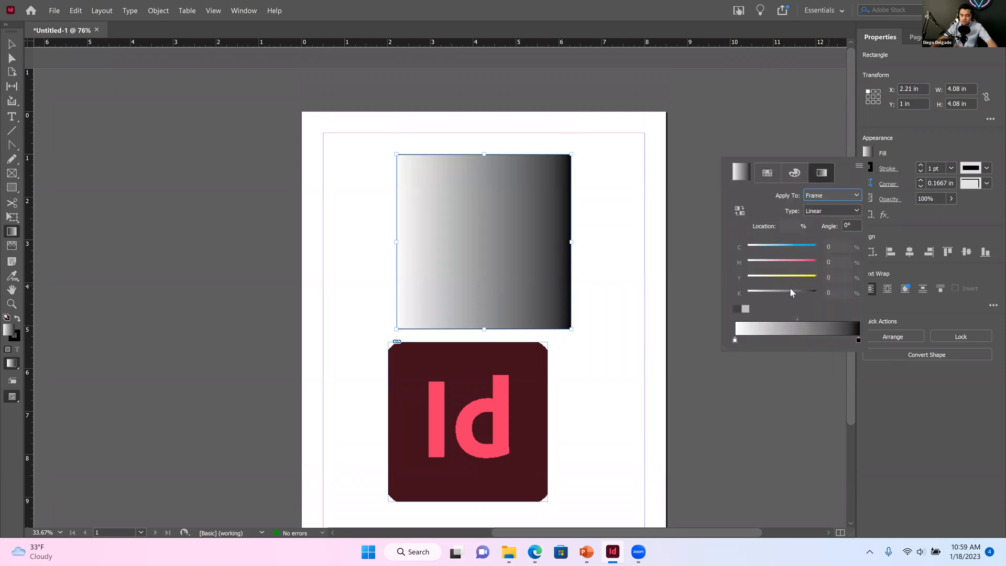
left_click(736, 340)
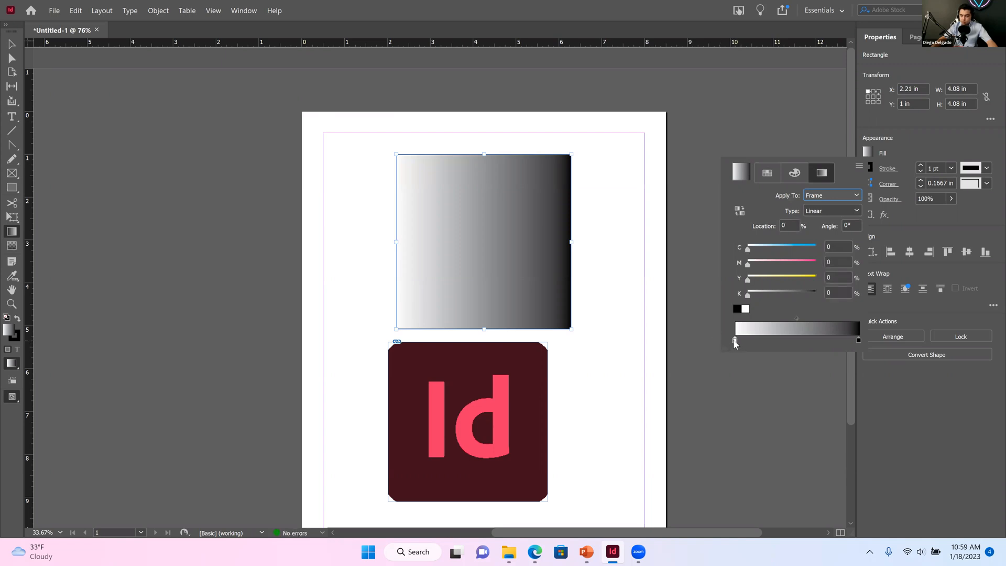
left_click(746, 309)
left_click(745, 309)
left_click(796, 173)
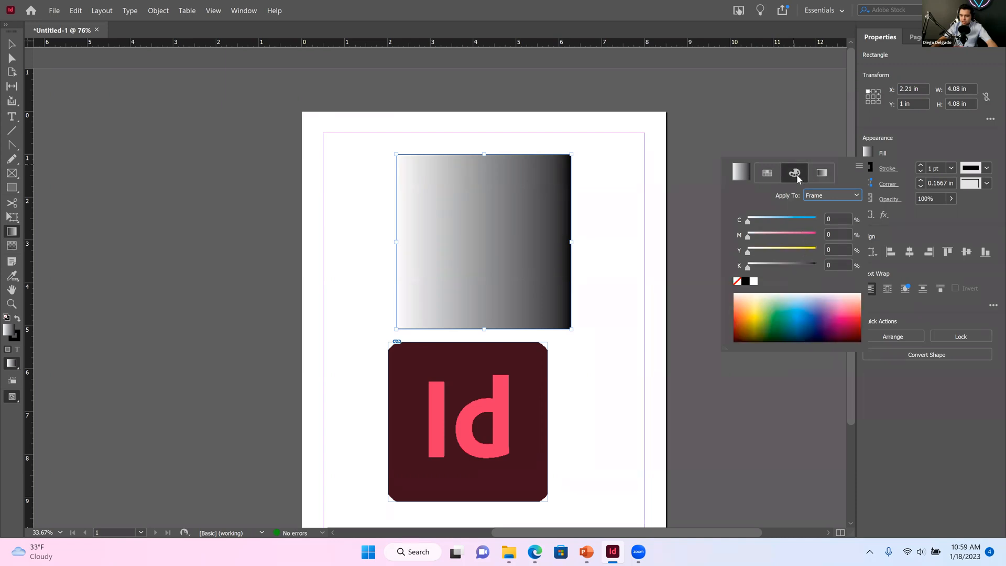
left_click(799, 306)
left_click(800, 309)
left_click(800, 301)
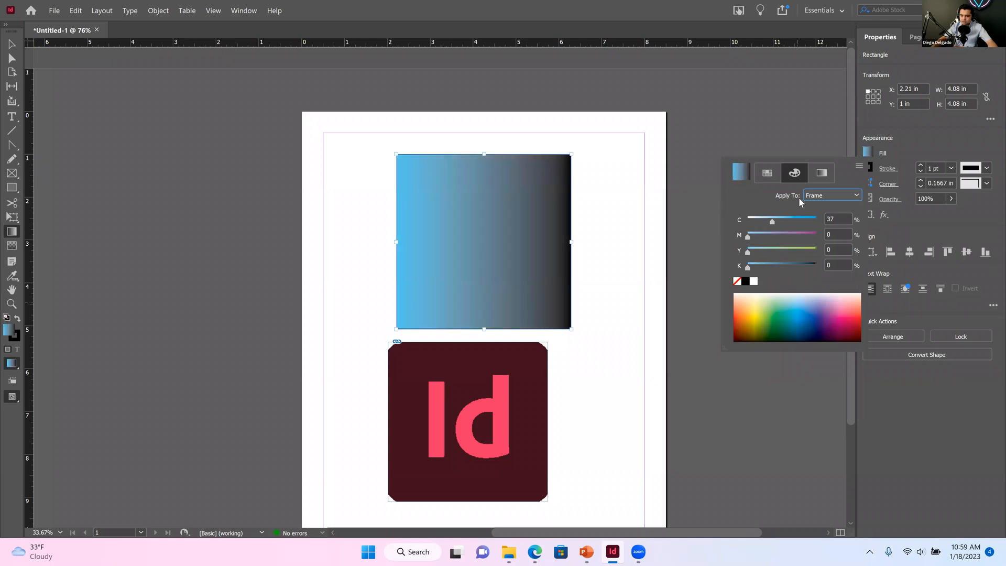
Change the black end stop of the square's gradient to a pinkish magenta and return to the Selection tool.
left_click(822, 173)
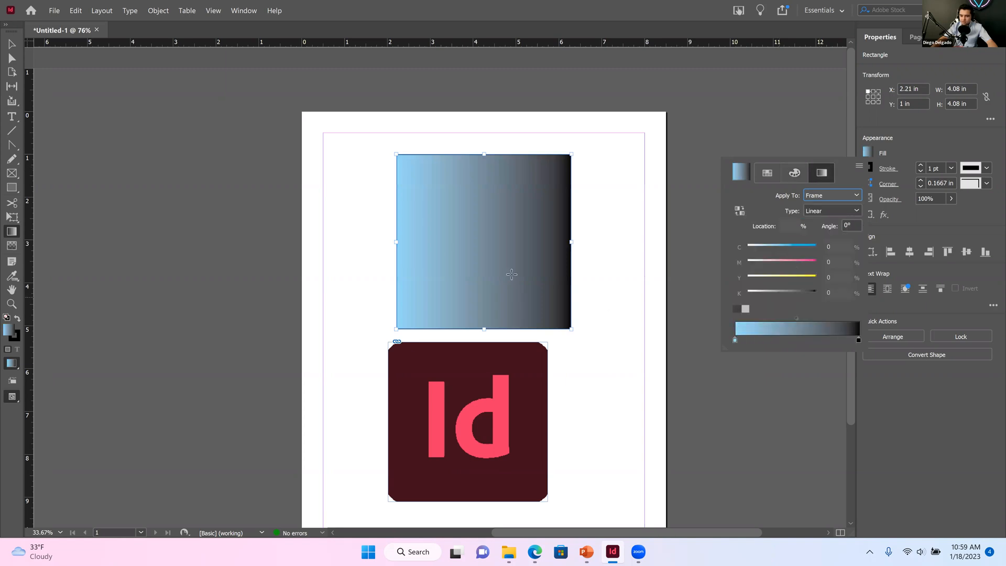
left_click(860, 341)
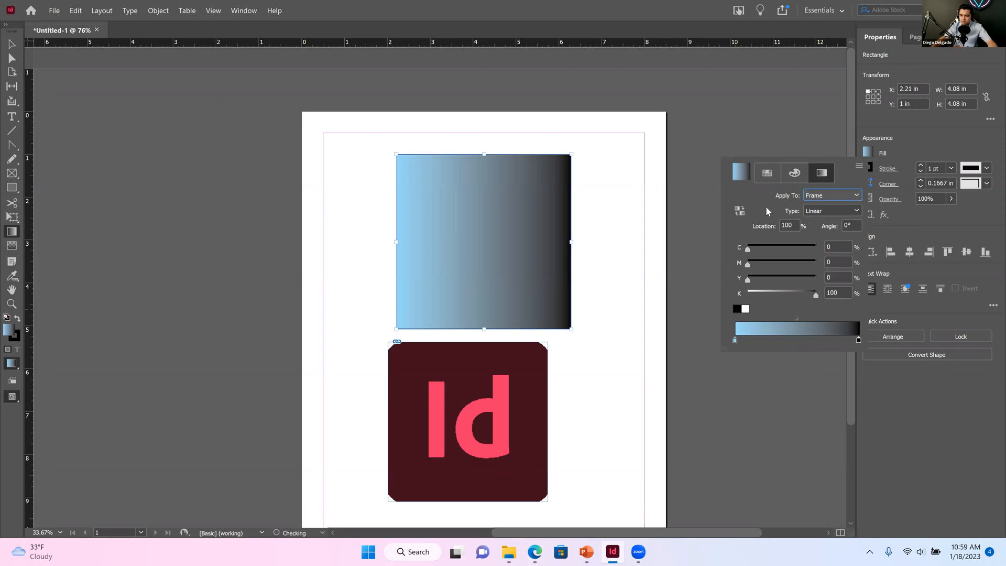
left_click(795, 173)
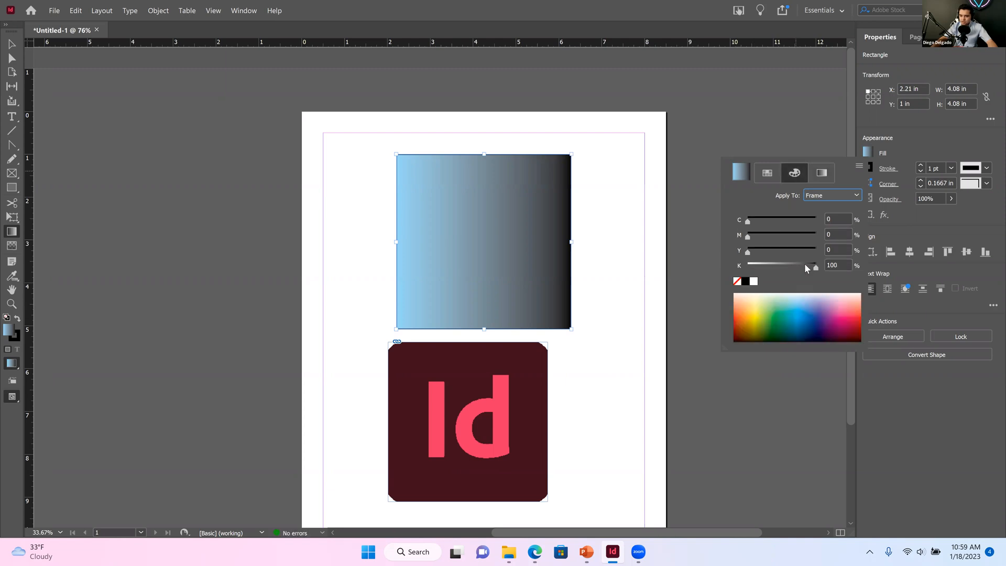
left_click(839, 313)
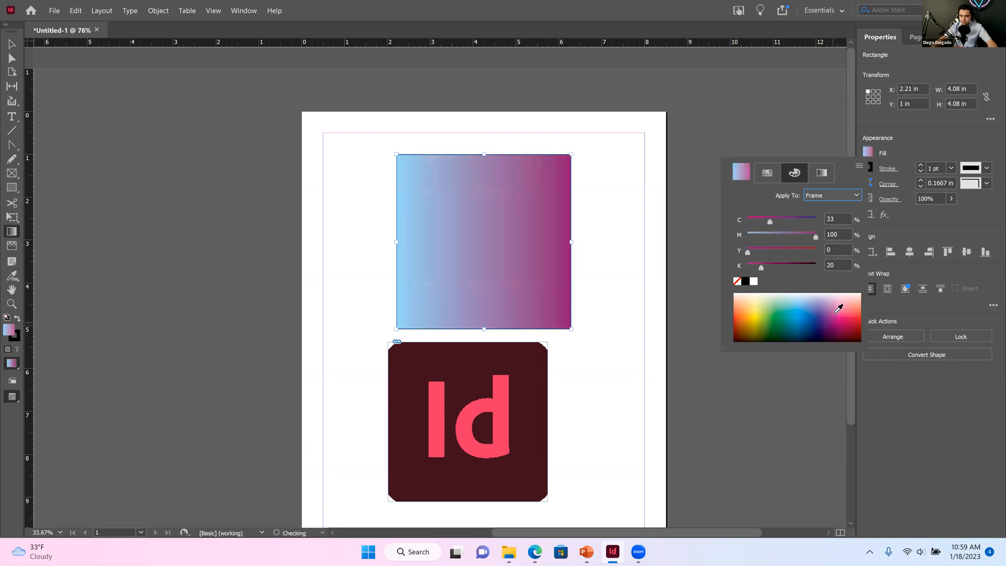
left_click(838, 314)
left_click(834, 316)
left_click(12, 44)
left_click(11, 45)
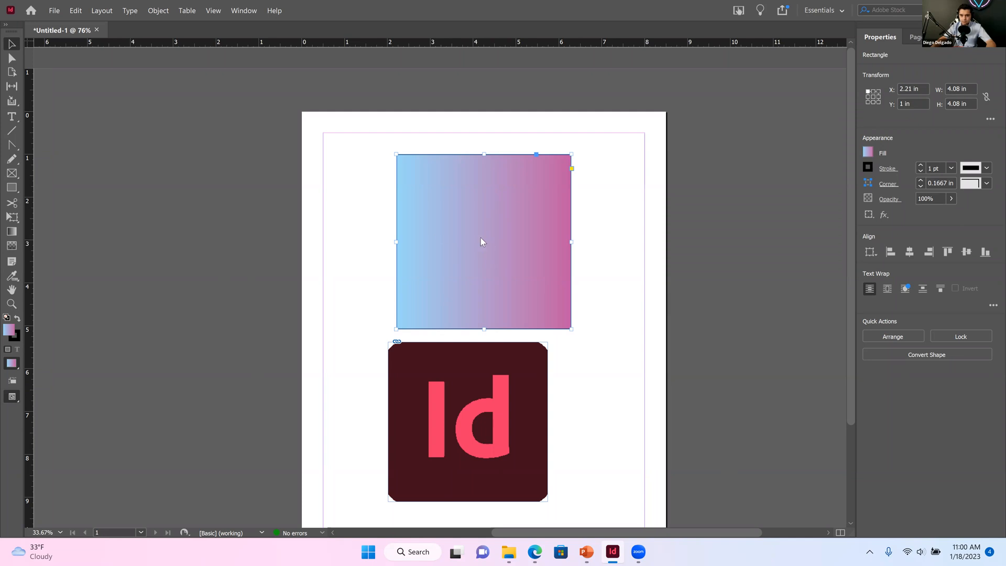
left_click(533, 2)
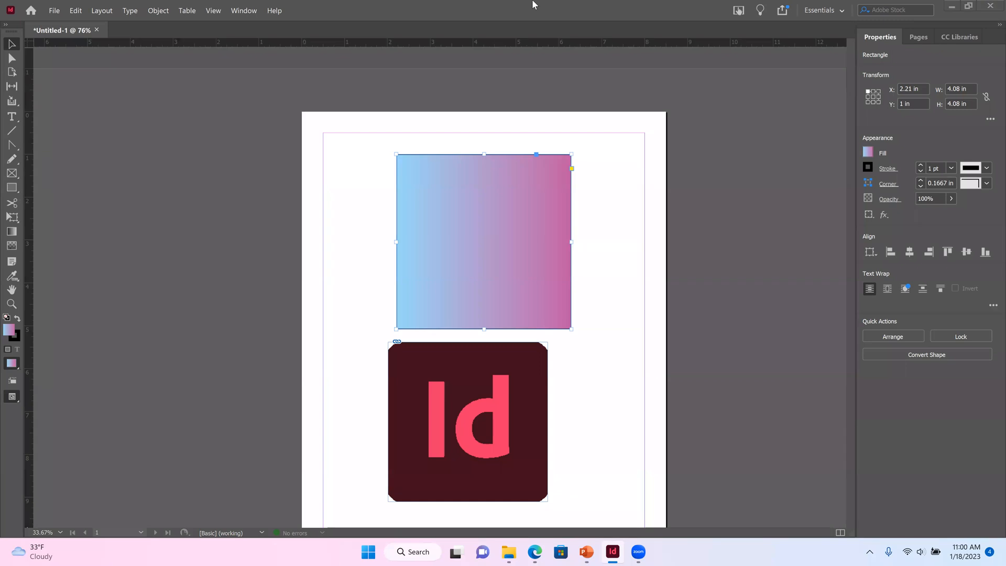